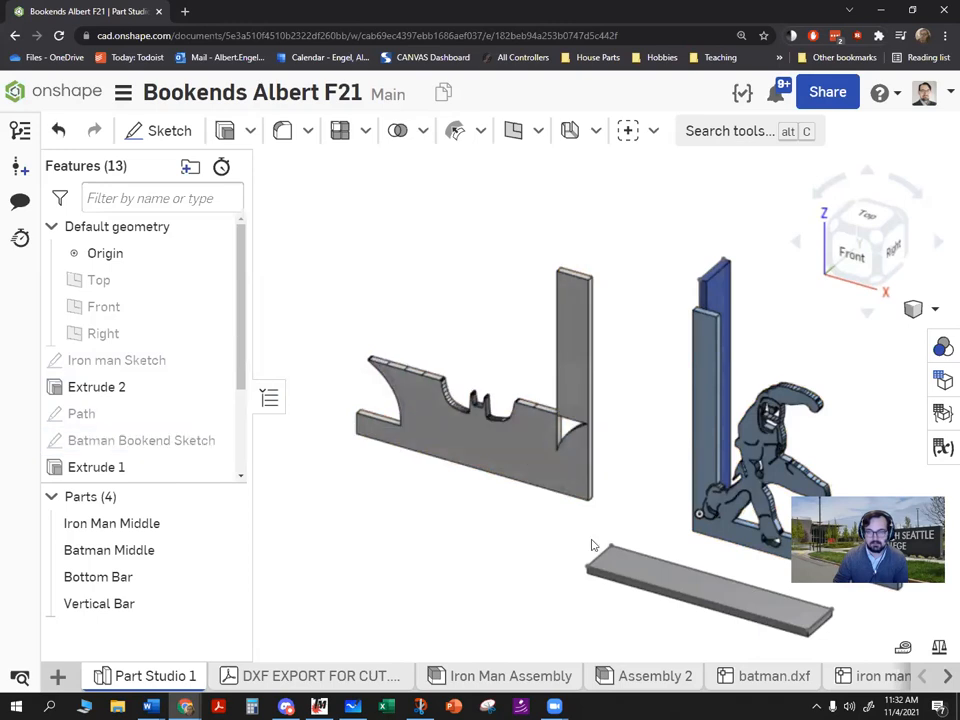
Step: Hide the Bottom Bar and Vertical Bar parts, leaving the Iron Man Middle and Batman Middle parts shown
{"action": "left_click", "coordinate": [226, 577]}
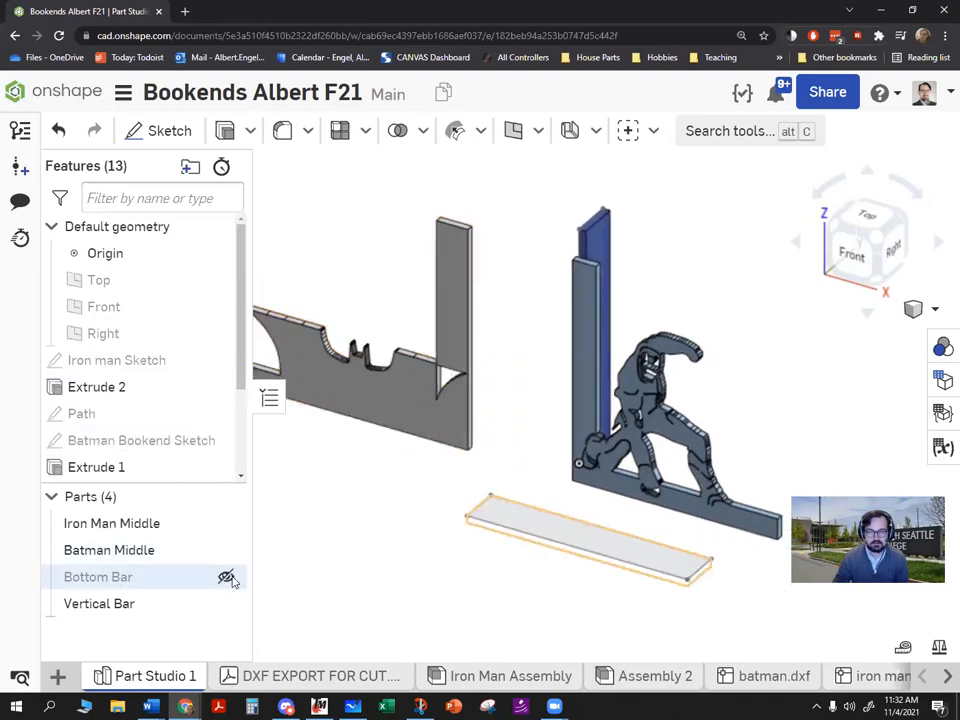
{"action": "left_click", "coordinate": [226, 604]}
{"action": "scroll", "coordinate": [538, 522], "scroll_direction": "down", "scroll_amount": 3}
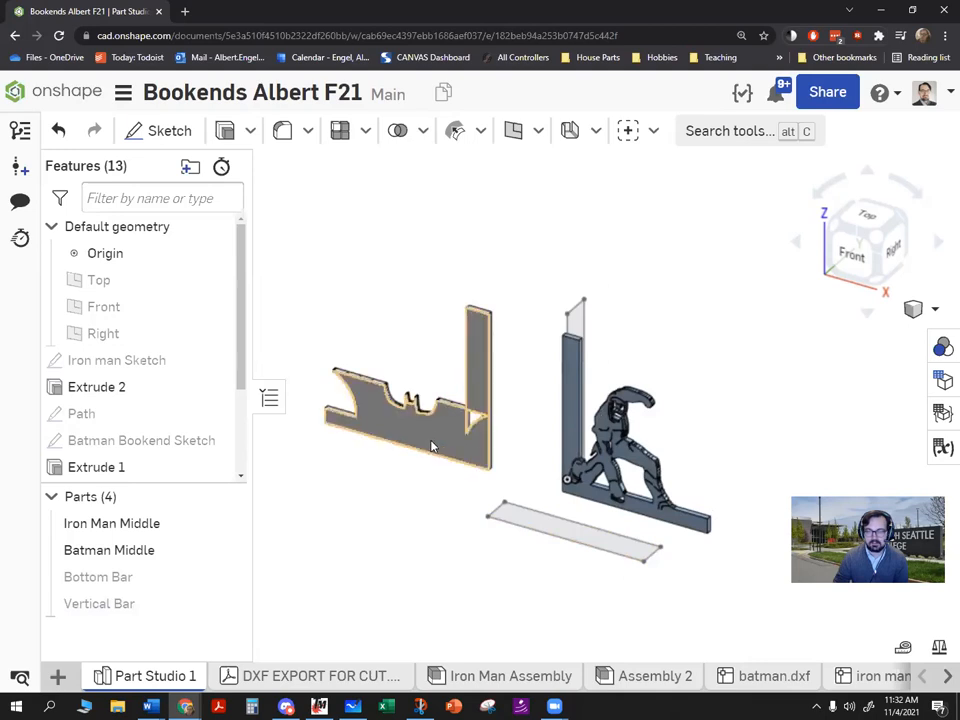
{"action": "left_click", "coordinate": [470, 420]}
{"action": "left_click", "coordinate": [705, 450]}
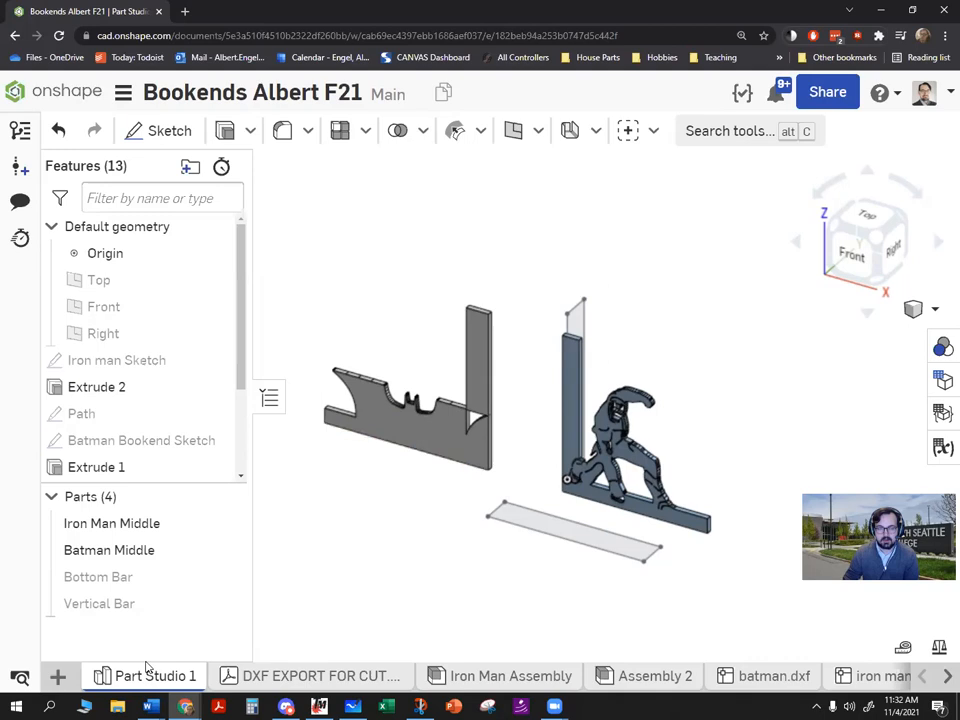
{"action": "left_click", "coordinate": [58, 678]}
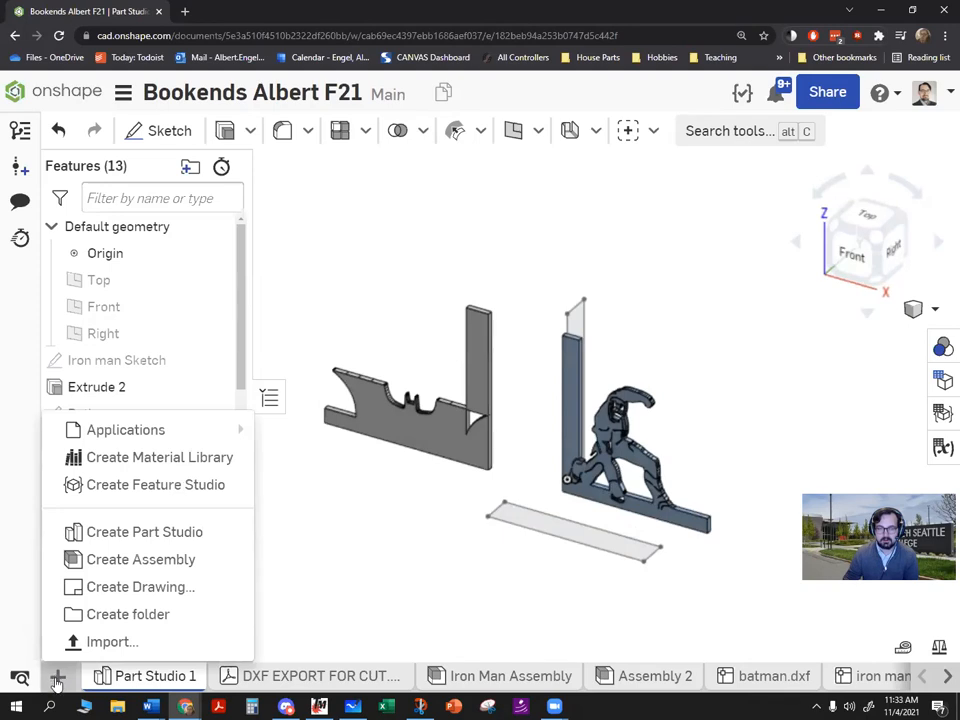
{"action": "left_click", "coordinate": [135, 589]}
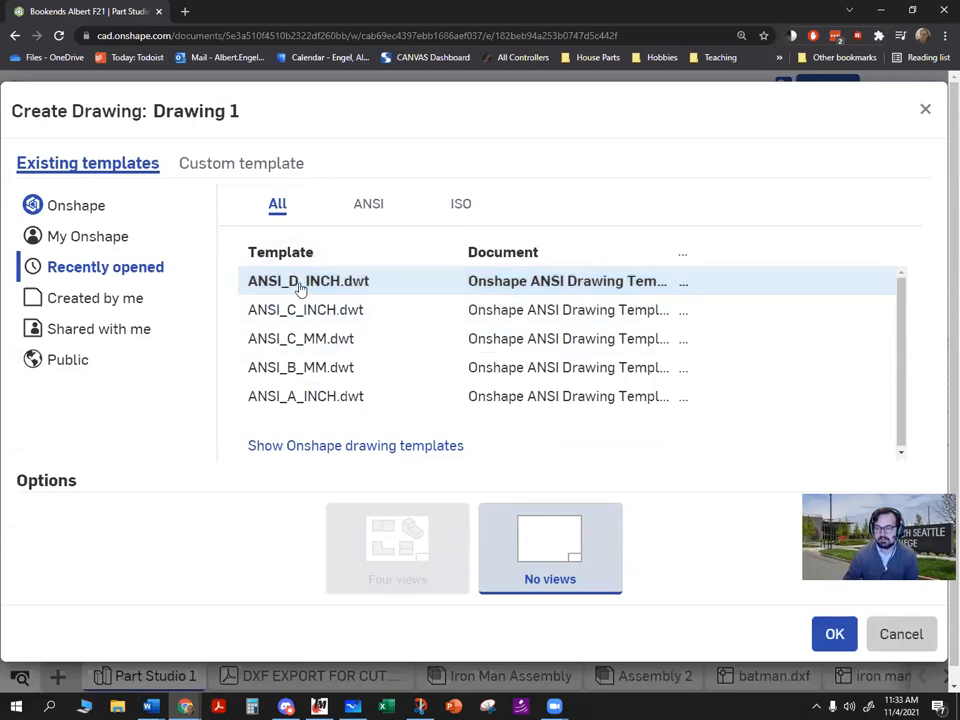
{"action": "left_click", "coordinate": [369, 206]}
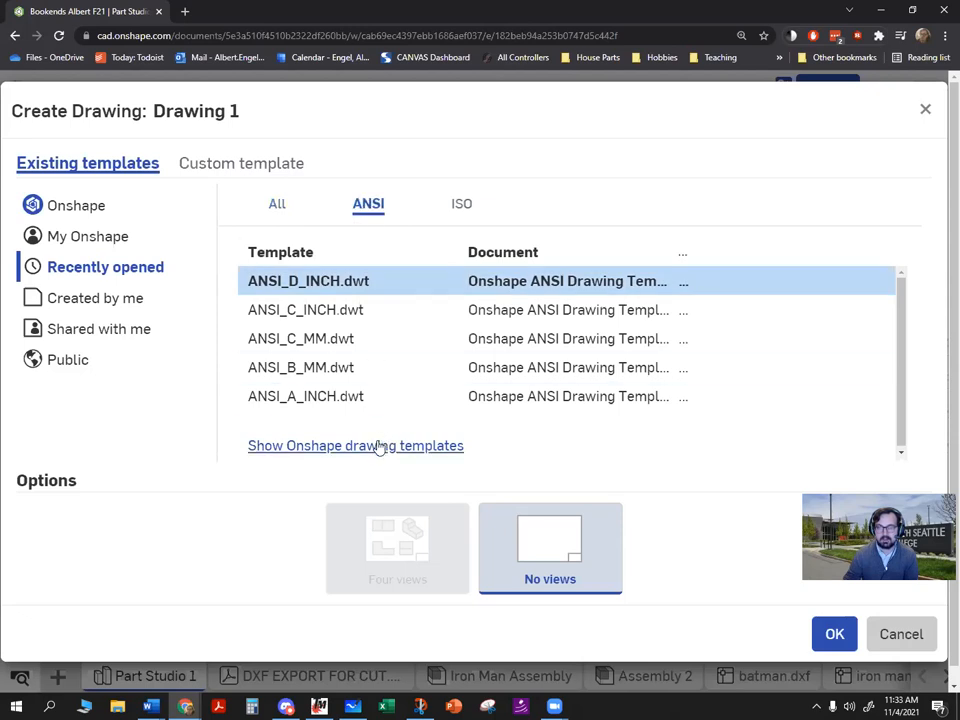
{"action": "left_click", "coordinate": [386, 446]}
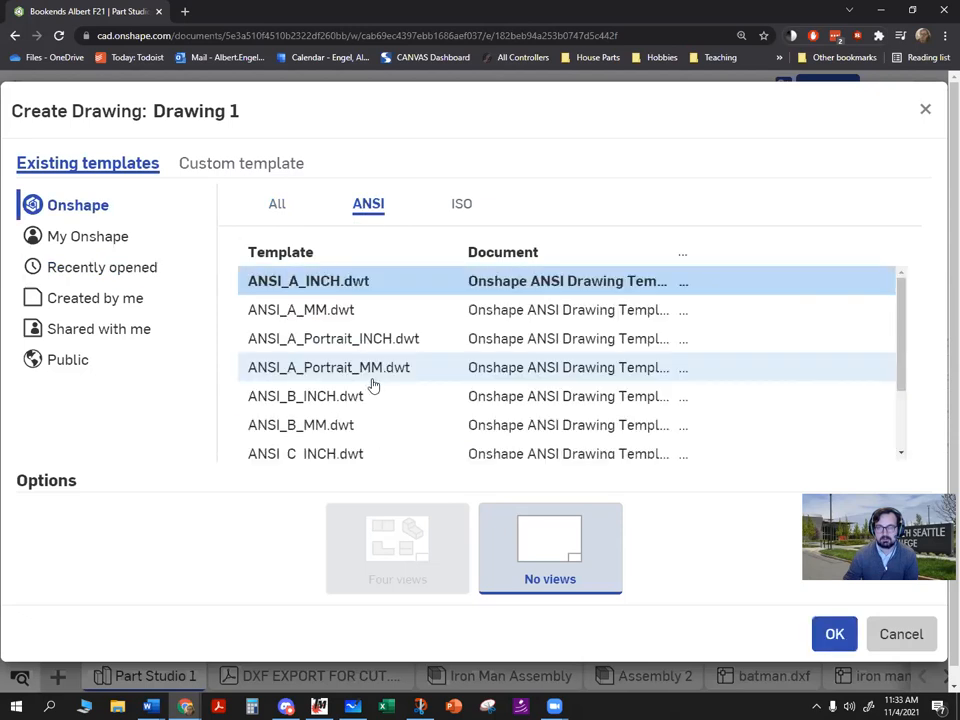
{"action": "scroll", "coordinate": [306, 339], "scroll_direction": "down", "scroll_amount": 3}
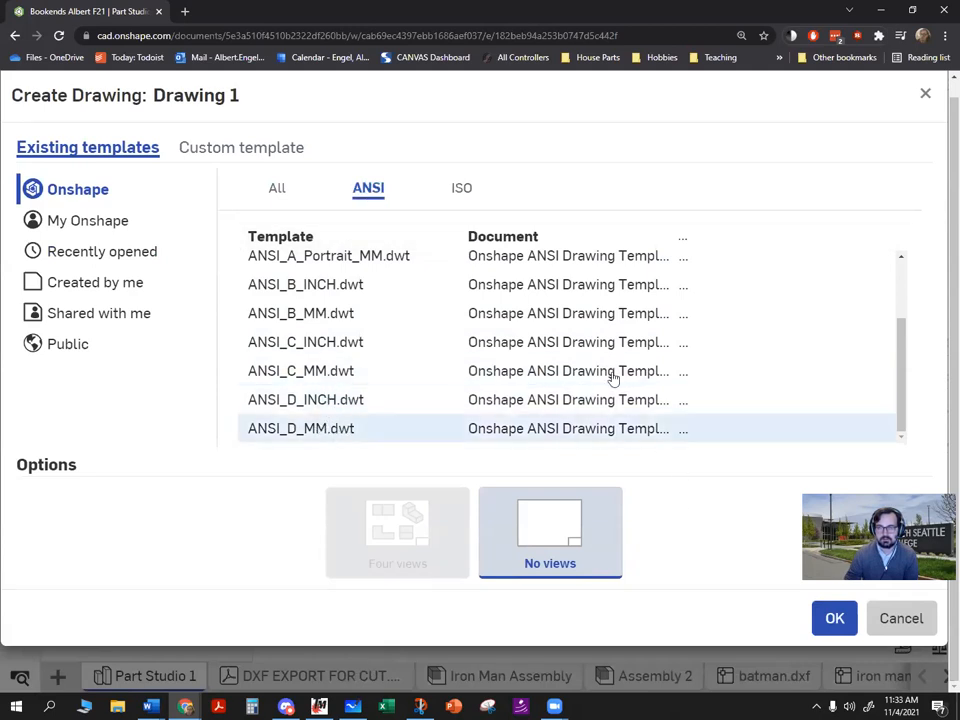
{"action": "left_click", "coordinate": [905, 620]}
Step: Create a drawing from Onshape's ANSI_D_INCH.dwt template with no views, and dismiss the view insertion
{"action": "left_click", "coordinate": [57, 676]}
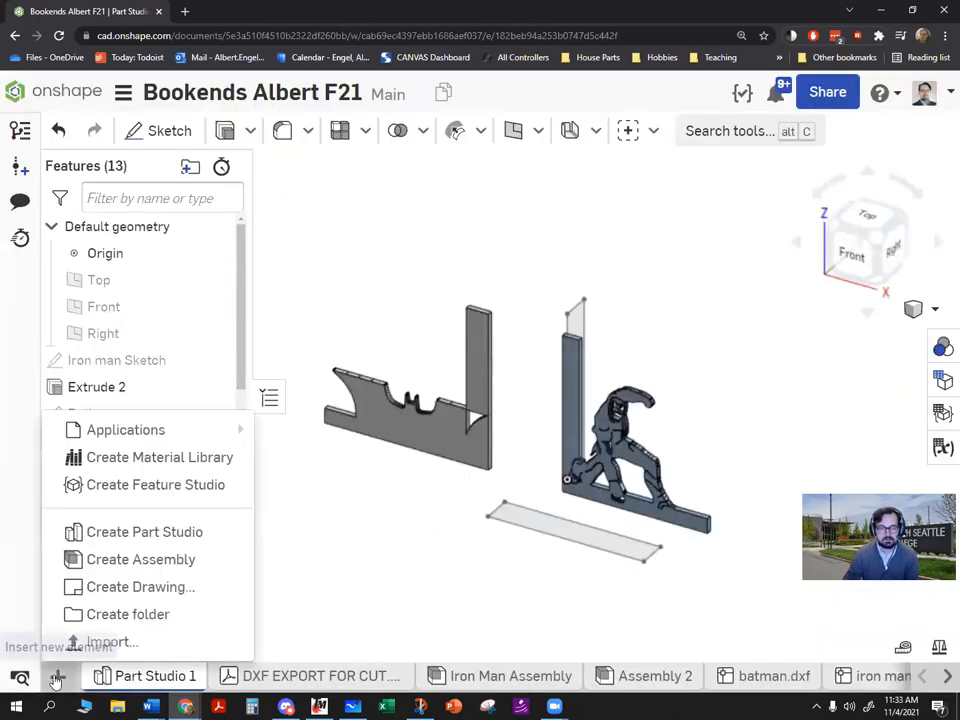
{"action": "left_click", "coordinate": [163, 594]}
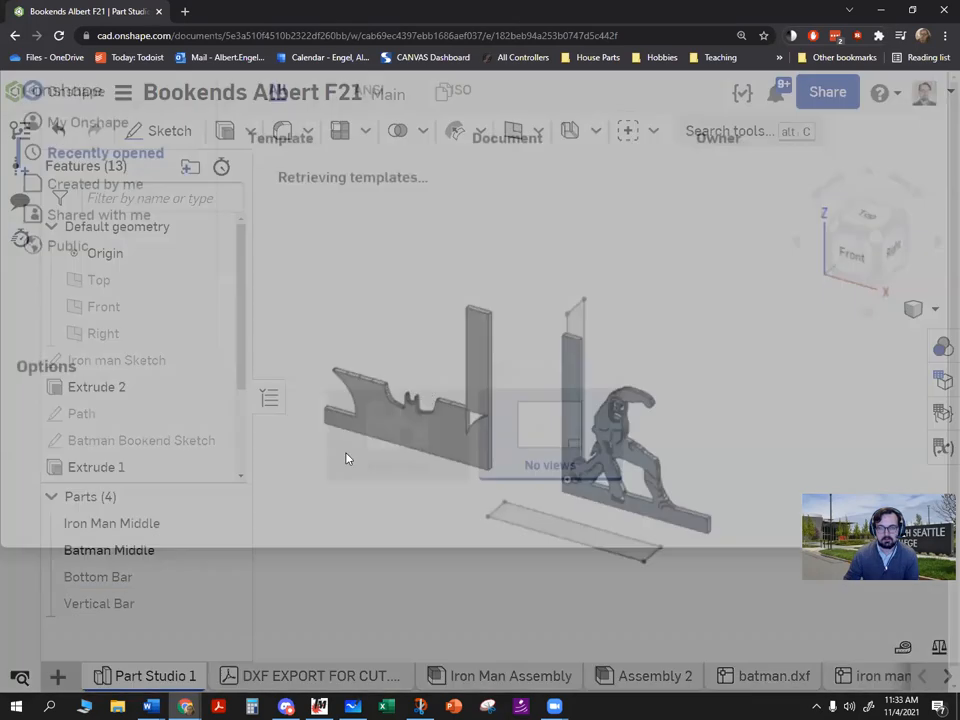
{"action": "left_click", "coordinate": [367, 205]}
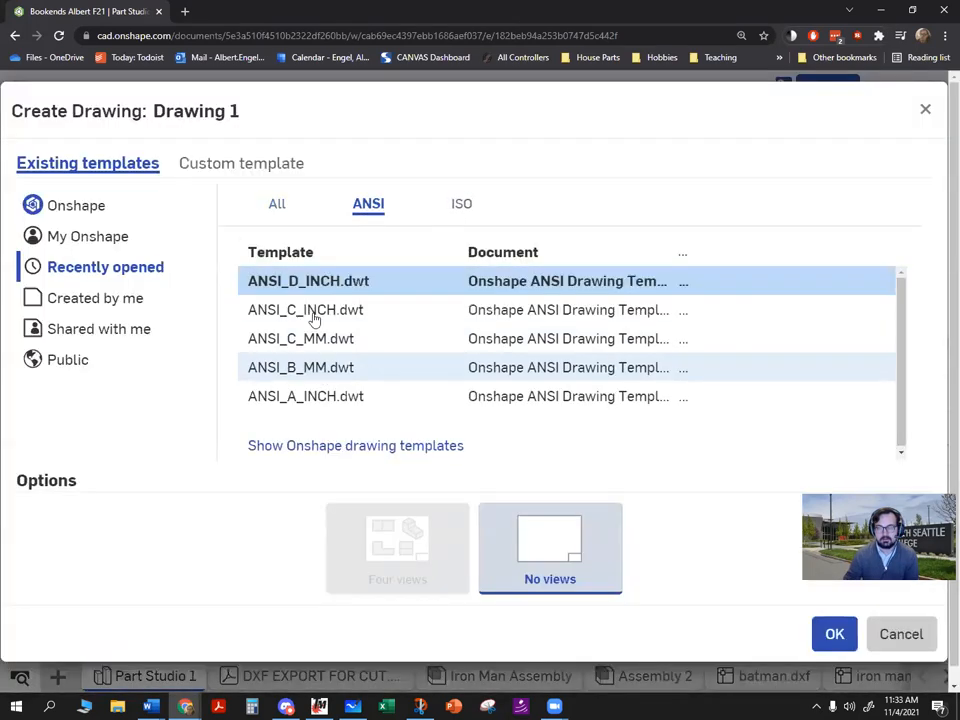
{"action": "left_click", "coordinate": [373, 447]}
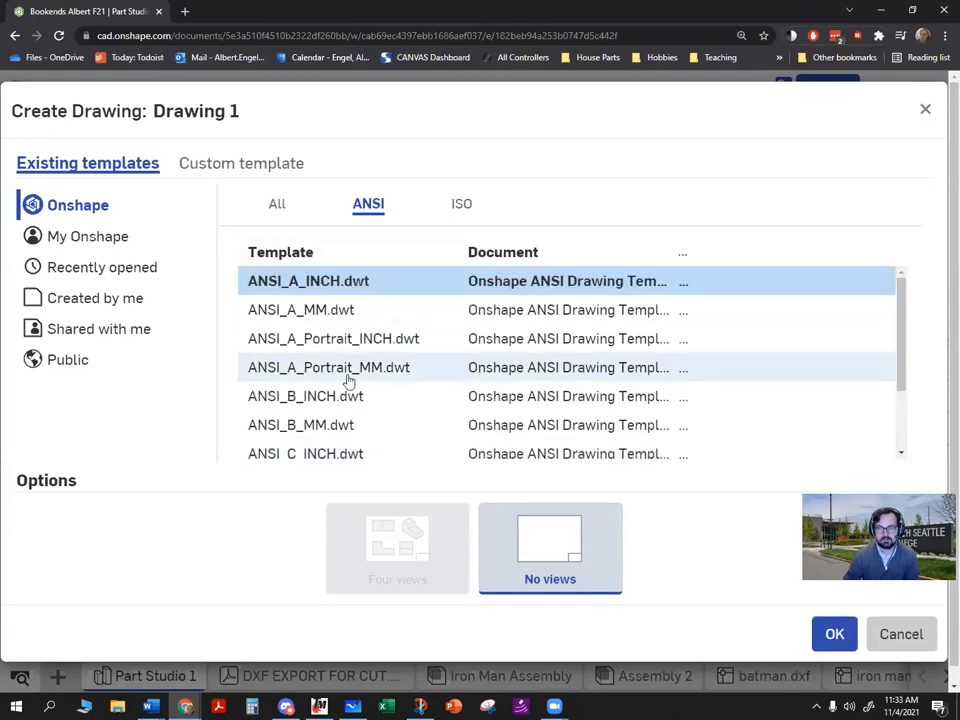
{"action": "scroll", "coordinate": [365, 385], "scroll_direction": "down", "scroll_amount": 3}
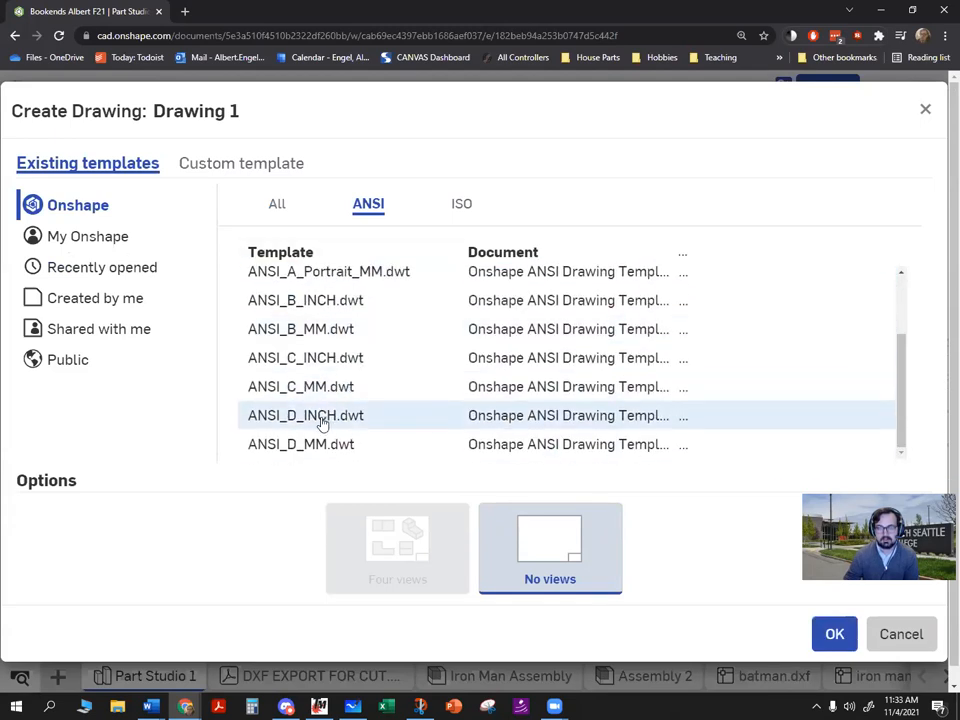
{"action": "left_click", "coordinate": [292, 426]}
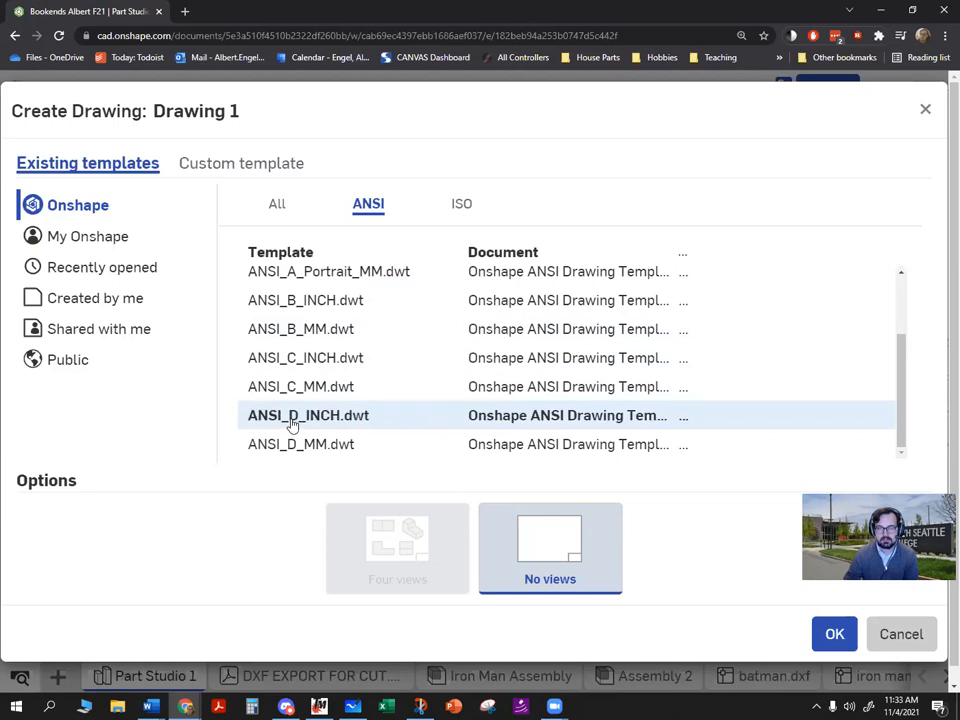
{"action": "left_click", "coordinate": [834, 640]}
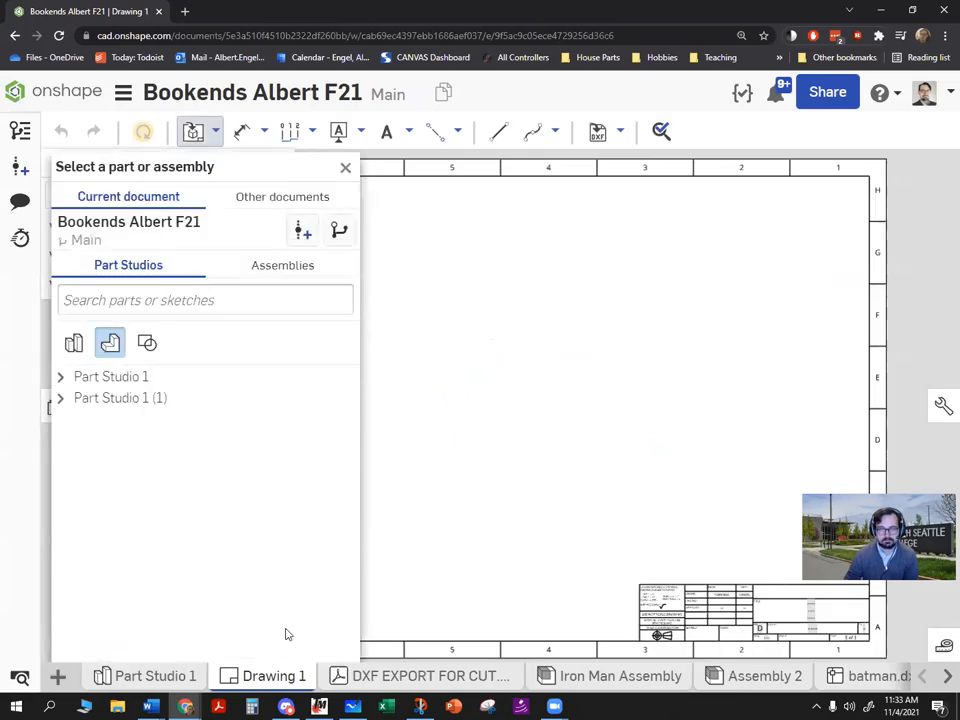
{"action": "left_click", "coordinate": [346, 170]}
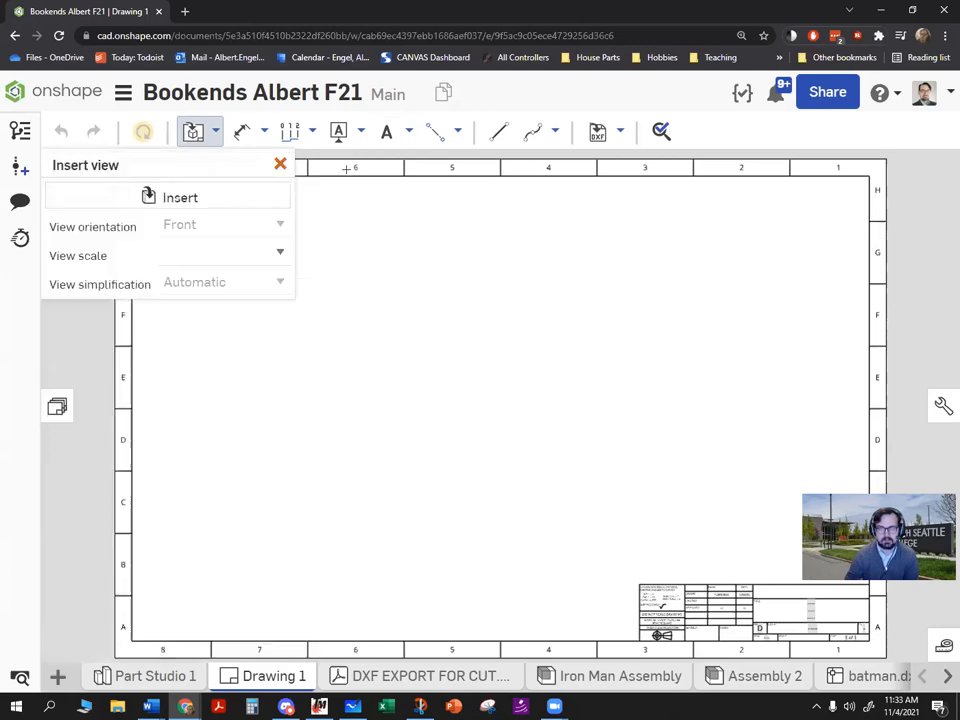
{"action": "left_click", "coordinate": [281, 166]}
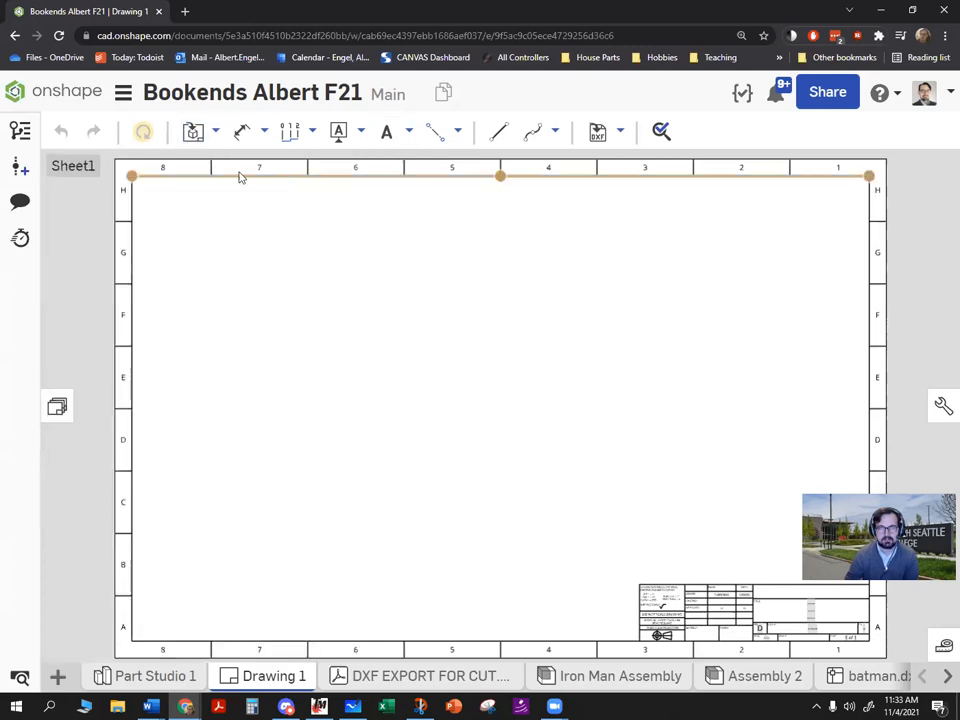
Step: Delete the whole border frame, zone labels and title block from the drawing sheet
{"action": "scroll", "coordinate": [471, 388], "scroll_direction": "down", "scroll_amount": 3}
{"action": "scroll", "coordinate": [470, 386], "scroll_direction": "up", "scroll_amount": 1}
{"action": "scroll", "coordinate": [476, 386], "scroll_direction": "down", "scroll_amount": 1}
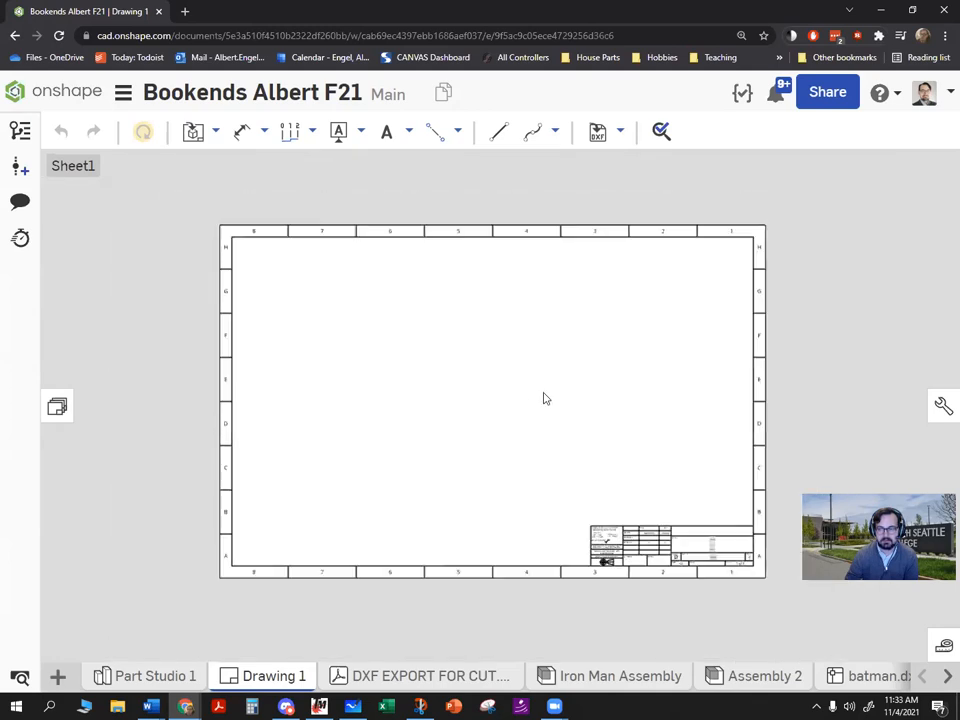
{"action": "middle_click_drag", "start_coordinate": [542, 396], "coordinate": [449, 374]}
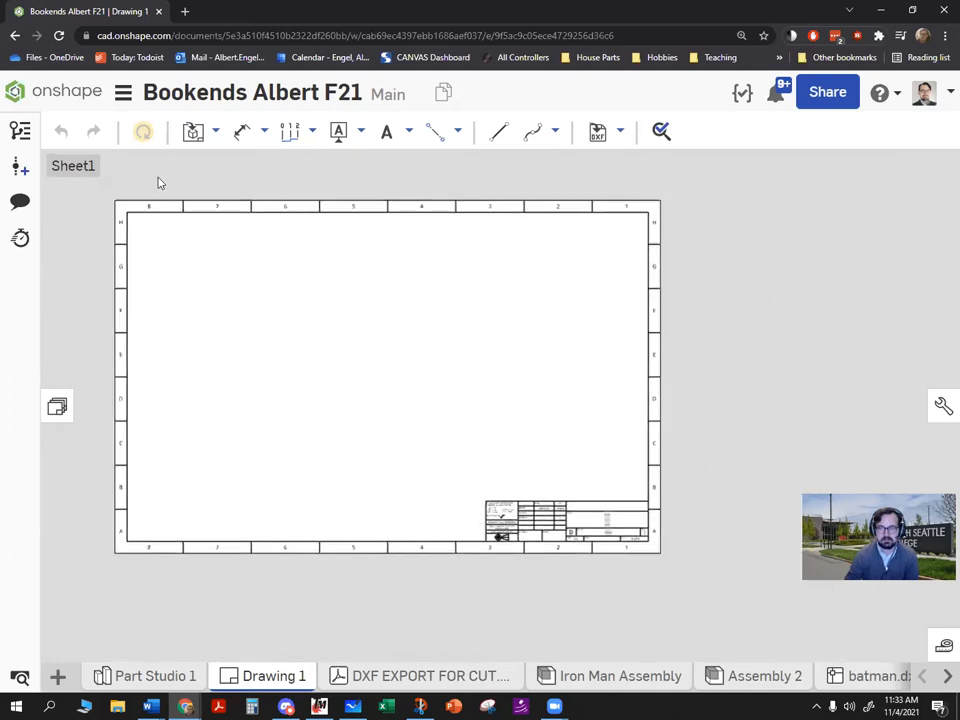
{"action": "mouse_move", "coordinate": [336, 339]}
{"action": "middle_mouse_down"}
{"action": "mouse_move", "coordinate": [403, 336]}
{"action": "mouse_move", "coordinate": [376, 332]}
{"action": "middle_mouse_up"}
{"action": "left_click_drag", "start_coordinate": [120, 170], "coordinate": [752, 592]}
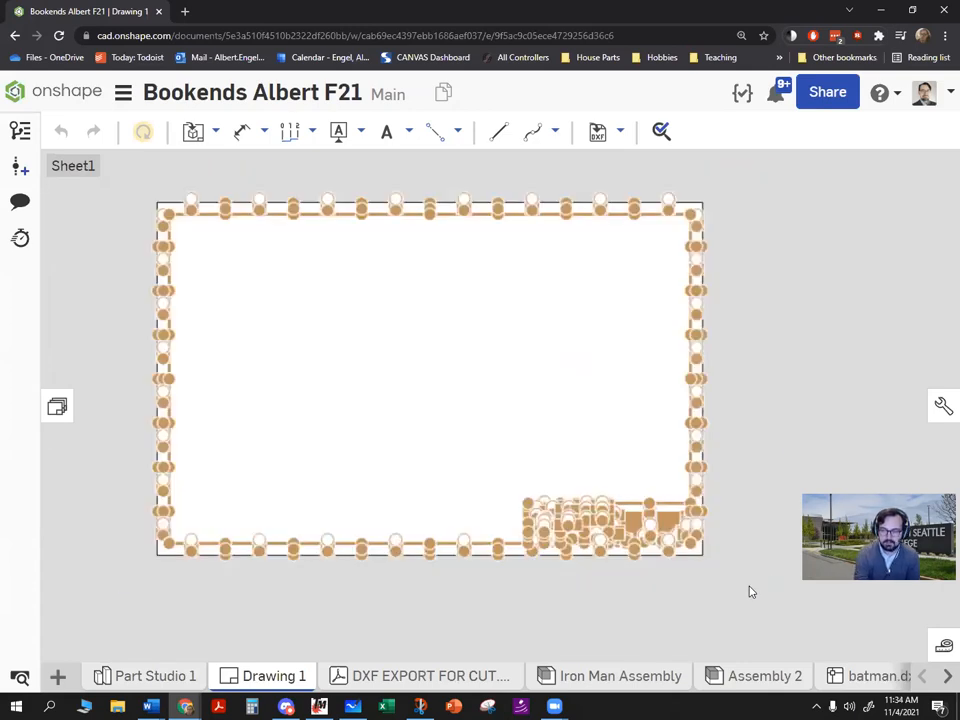
{"action": "key", "text": "Delete"}
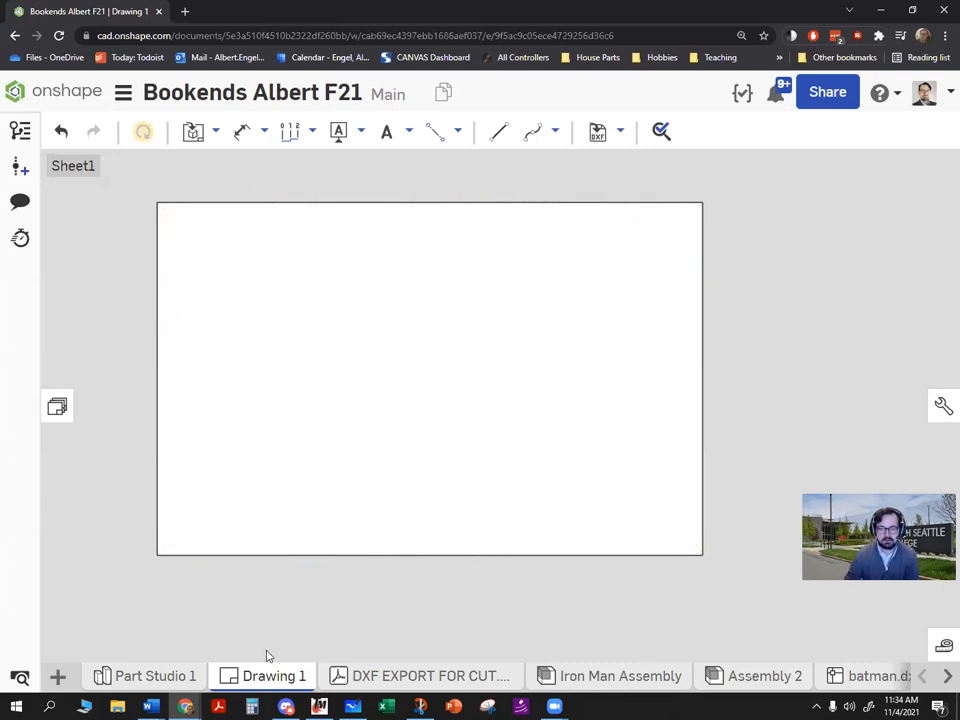
Step: Rename the new drawing as DXF EXPORT TO TM
{"action": "right_click", "coordinate": [265, 677]}
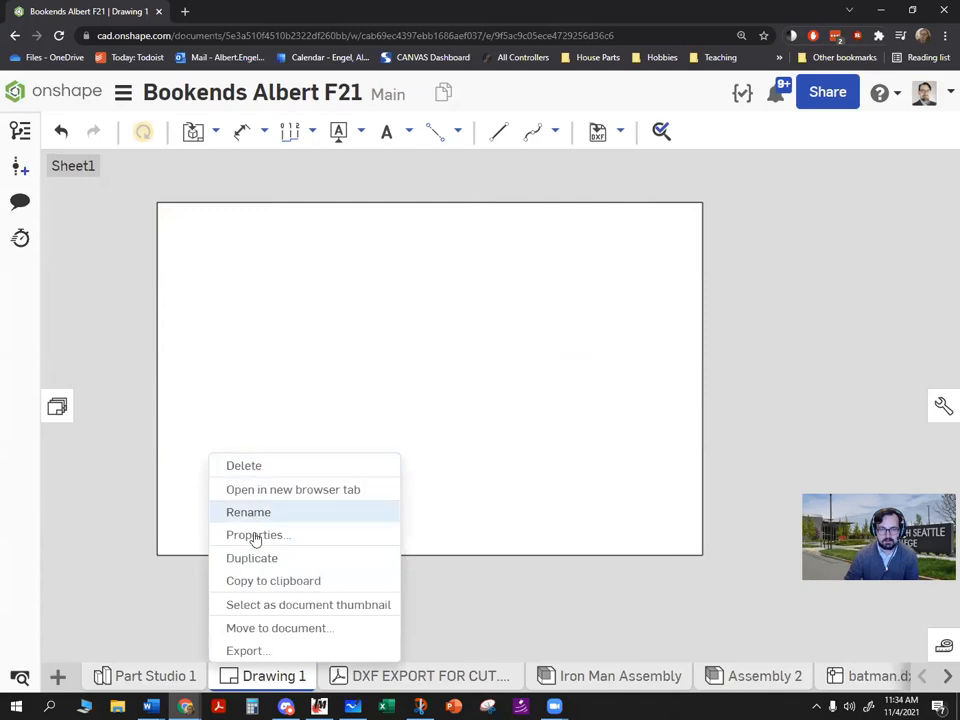
{"action": "left_click", "coordinate": [248, 513]}
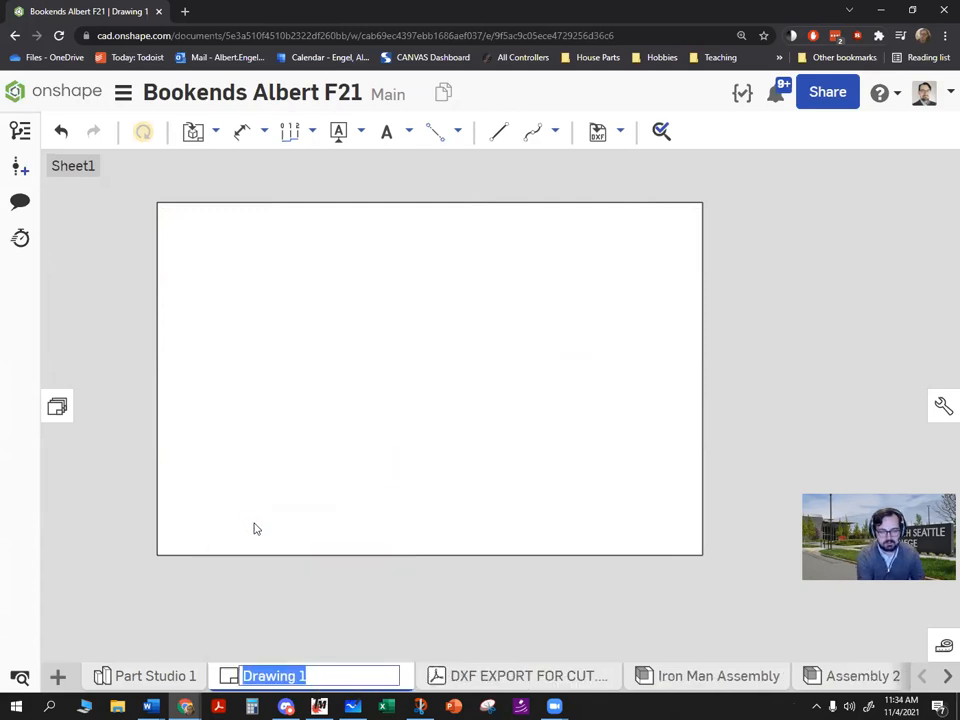
{"action": "type", "text": "DXF EXPORT TO TM"}
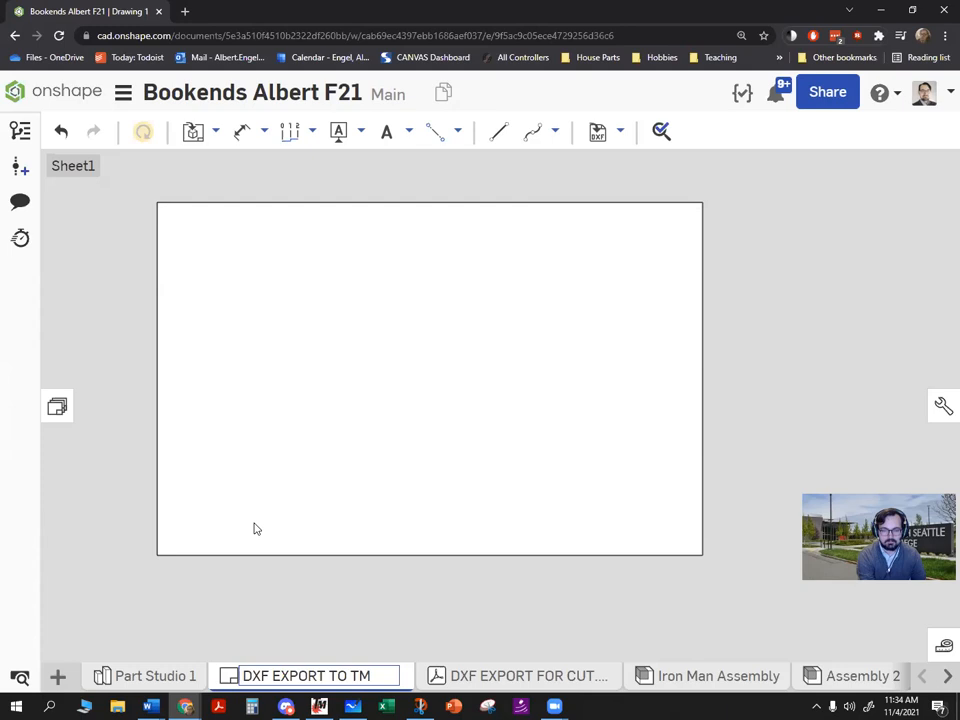
{"action": "key", "text": "Return"}
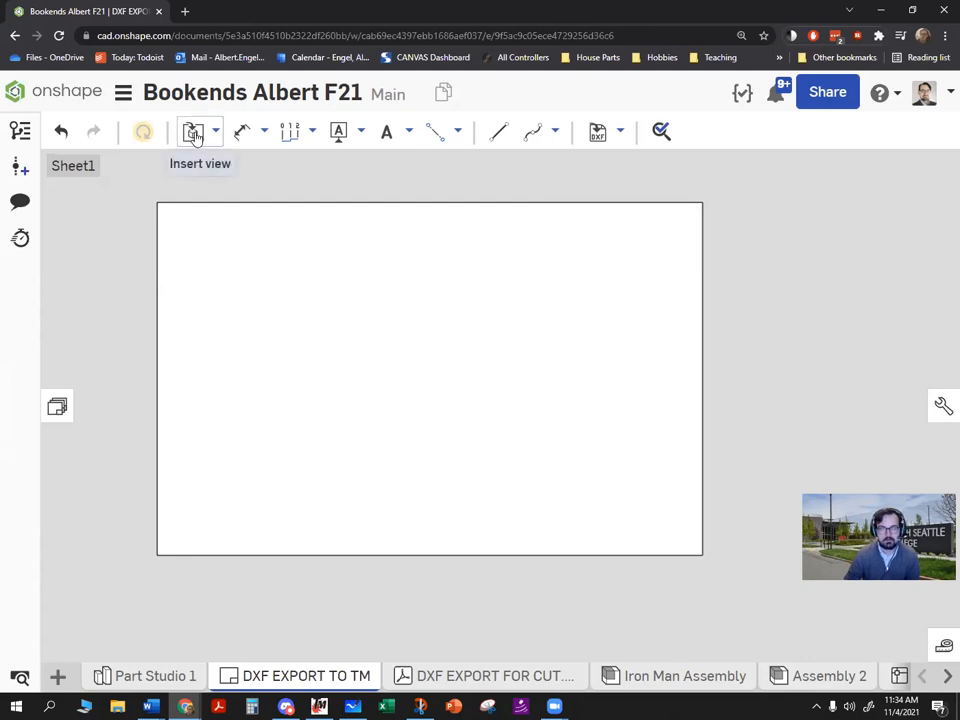
Step: Start inserting a view of the Batman Middle part from Part Studio 1 and set its scale to 1:1
{"action": "left_click", "coordinate": [195, 137]}
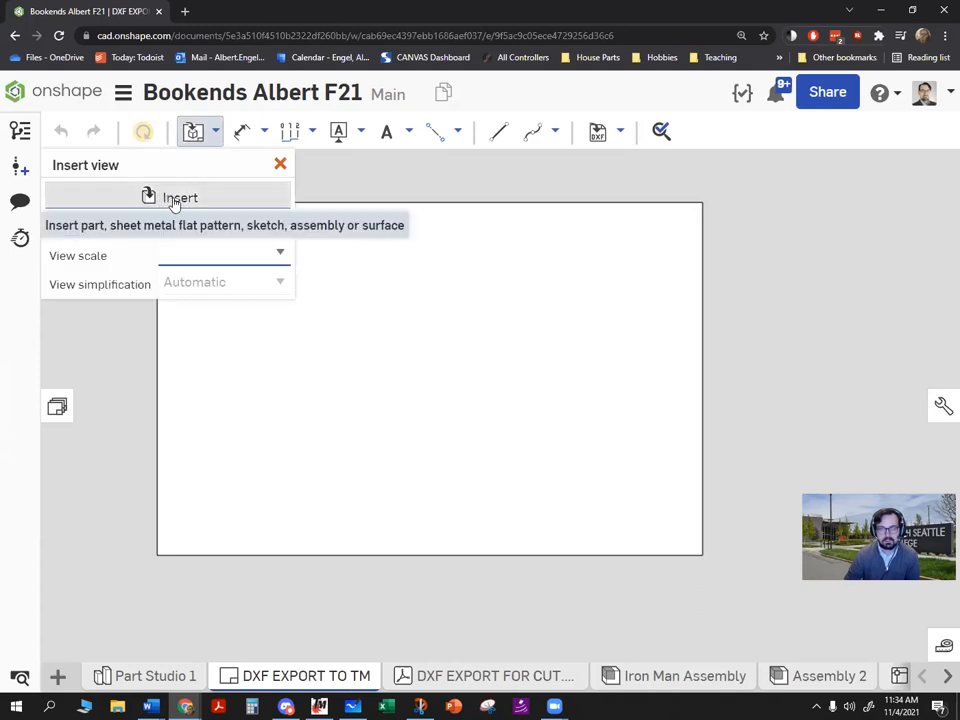
{"action": "left_click", "coordinate": [177, 199]}
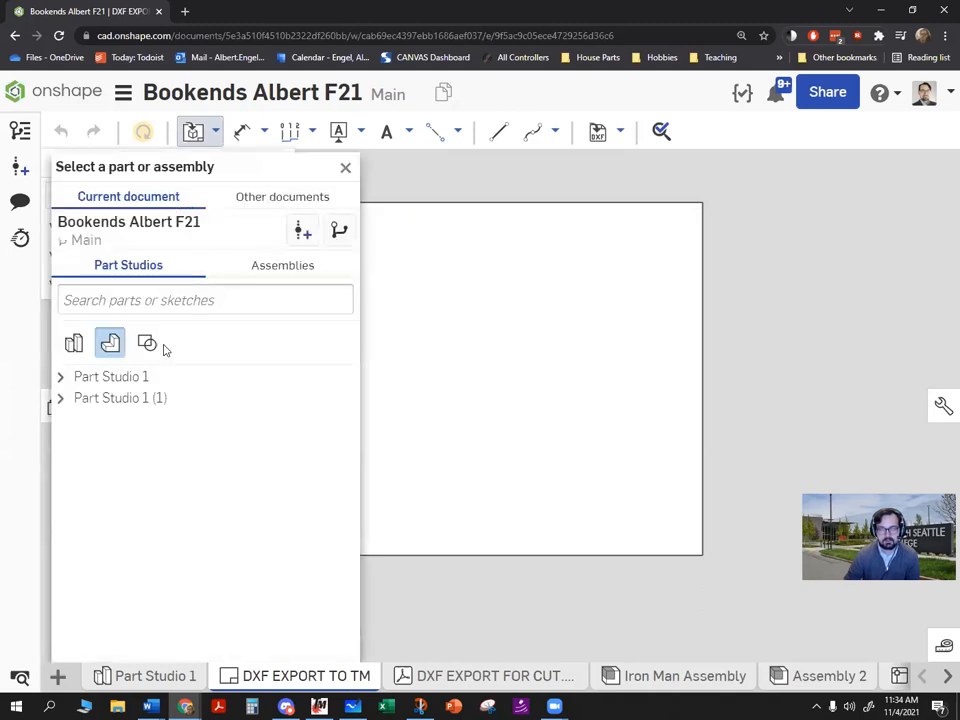
{"action": "left_click", "coordinate": [61, 378]}
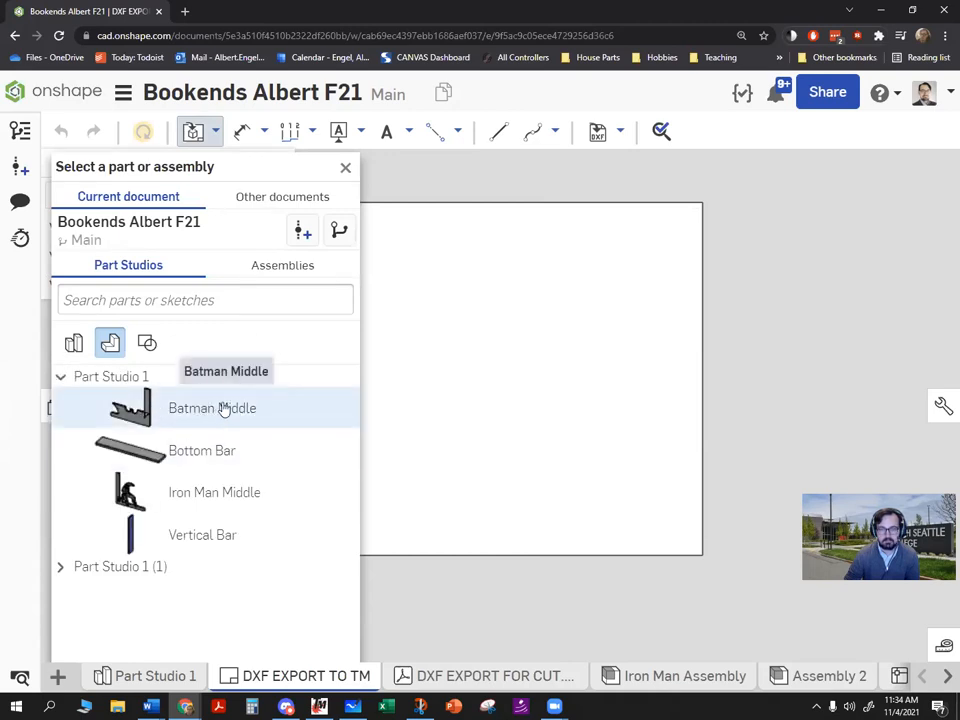
{"action": "left_click", "coordinate": [206, 411]}
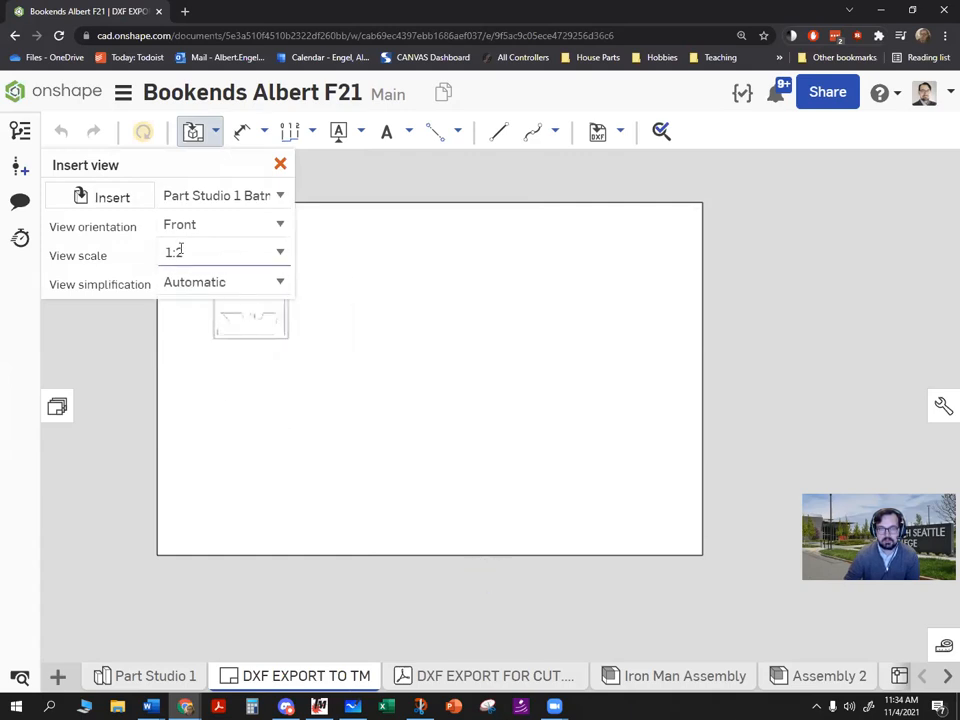
{"action": "left_click", "coordinate": [281, 258]}
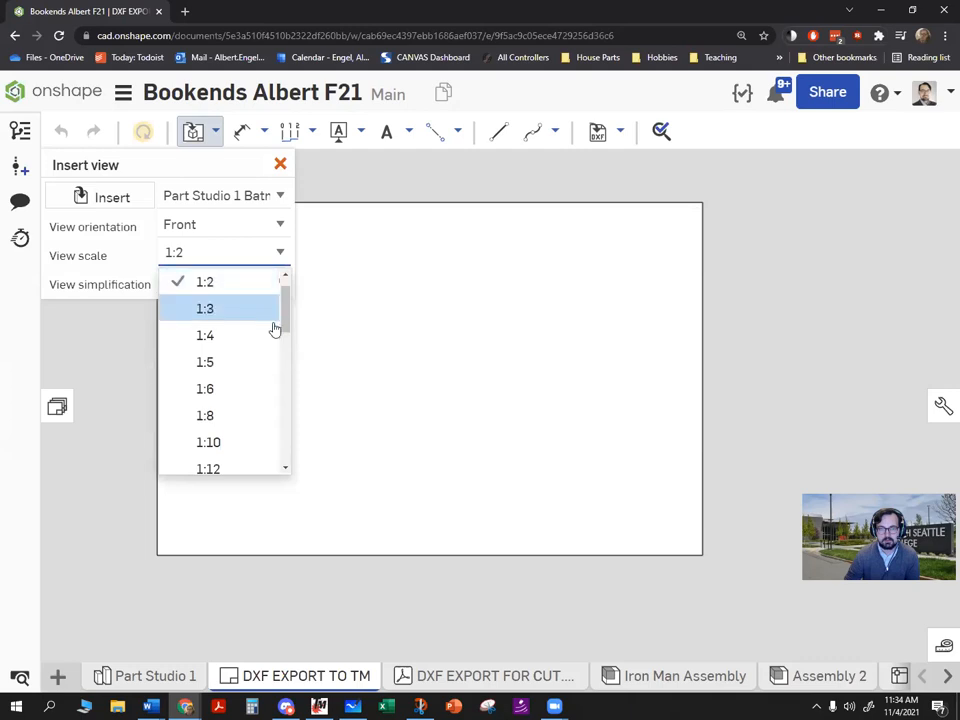
{"action": "scroll", "coordinate": [230, 295], "scroll_direction": "up", "scroll_amount": 1}
{"action": "left_click", "coordinate": [221, 284]}
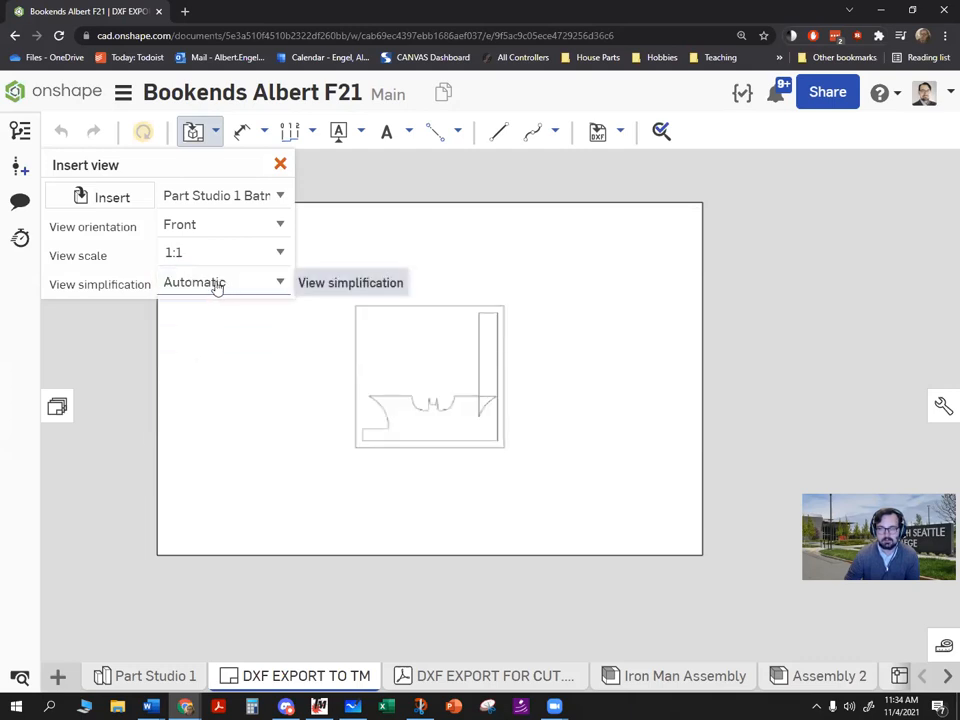
{"action": "left_click", "coordinate": [279, 257]}
{"action": "left_click", "coordinate": [223, 284]}
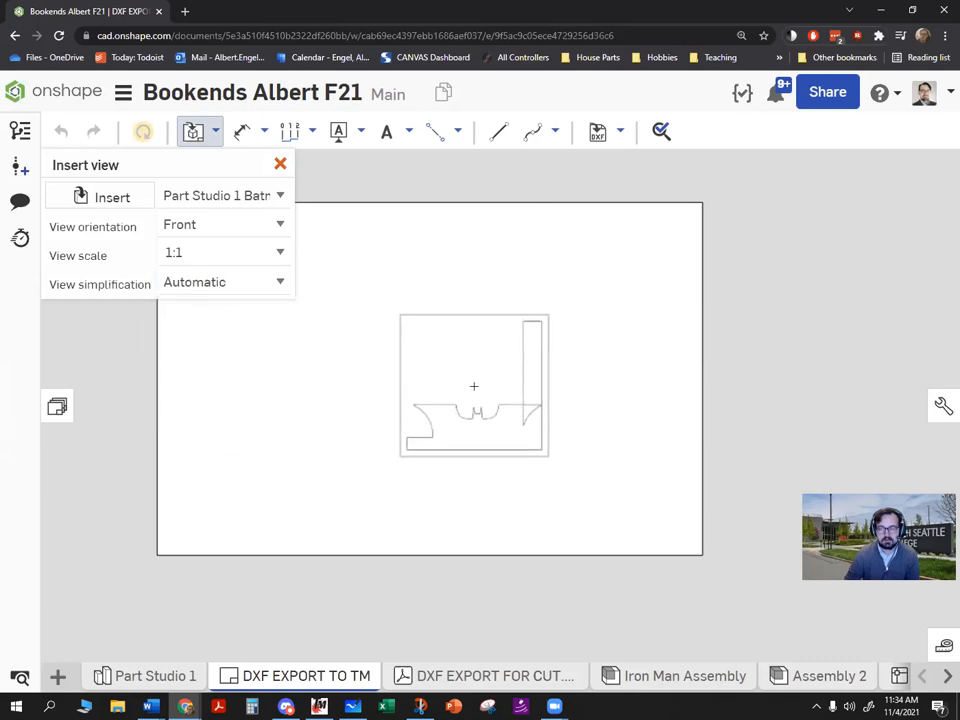
Step: Place the Batman Middle view in Front orientation at 1:1 near the centre of the sheet
{"action": "left_click", "coordinate": [268, 224]}
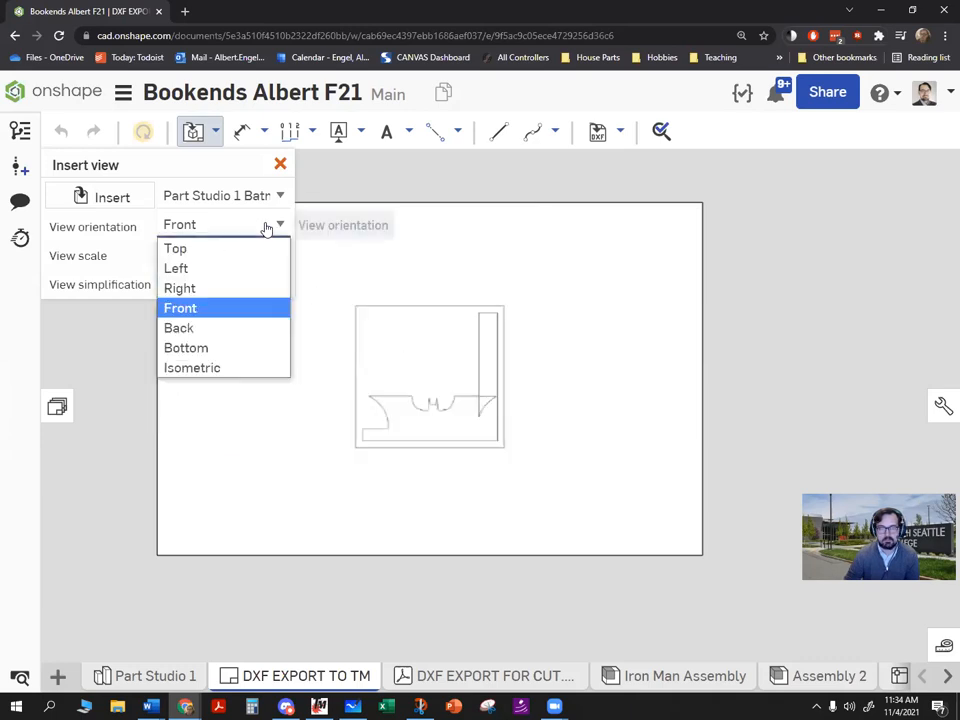
{"action": "left_click", "coordinate": [221, 268]}
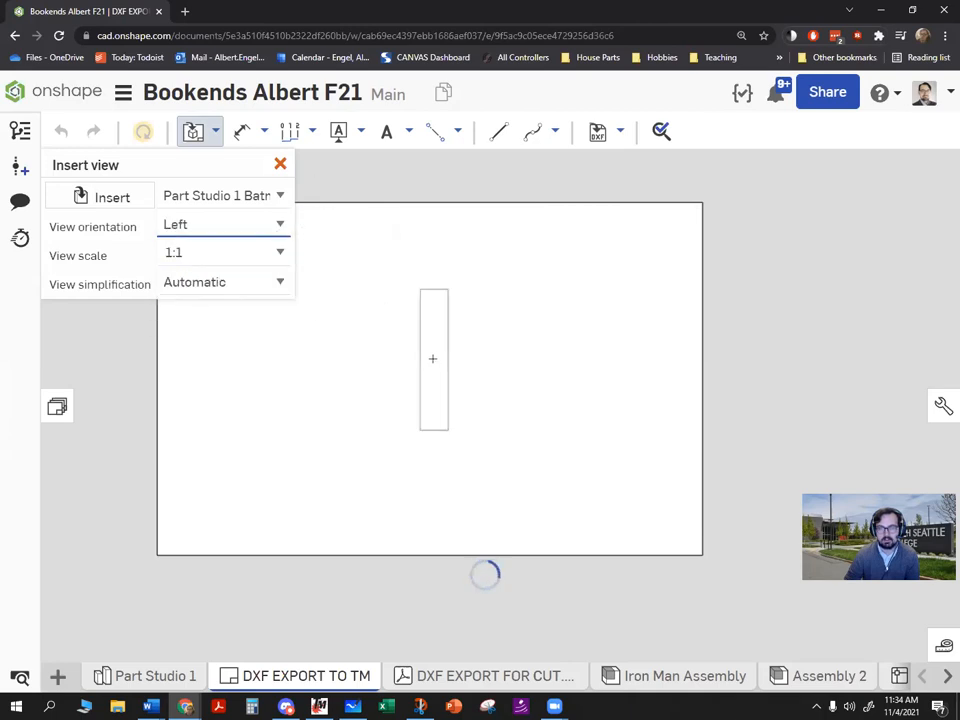
{"action": "left_click", "coordinate": [251, 232]}
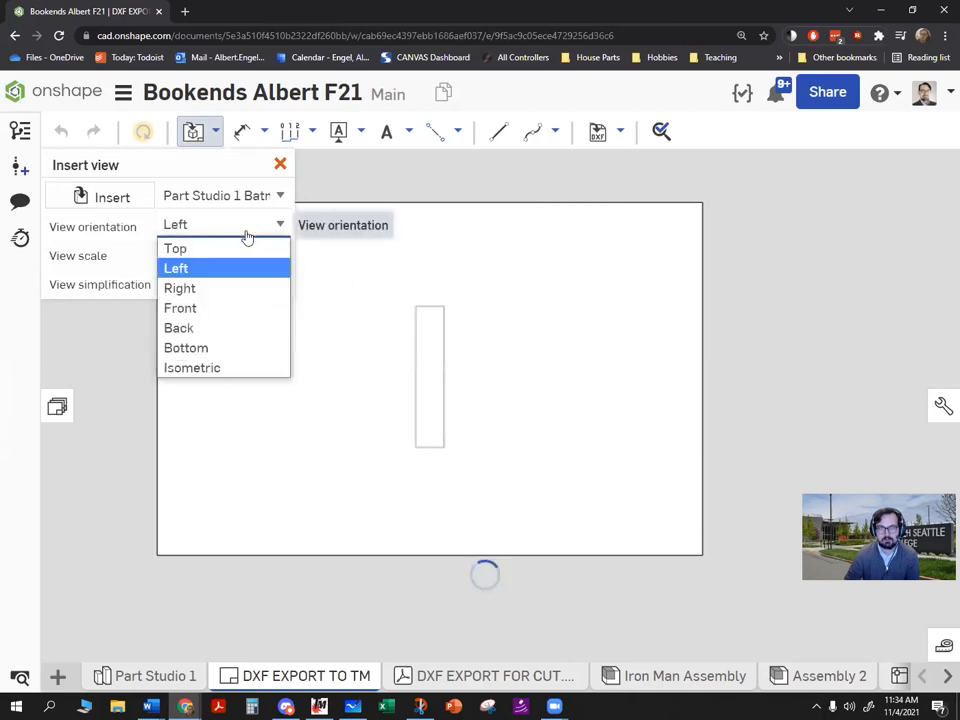
{"action": "left_click", "coordinate": [209, 307]}
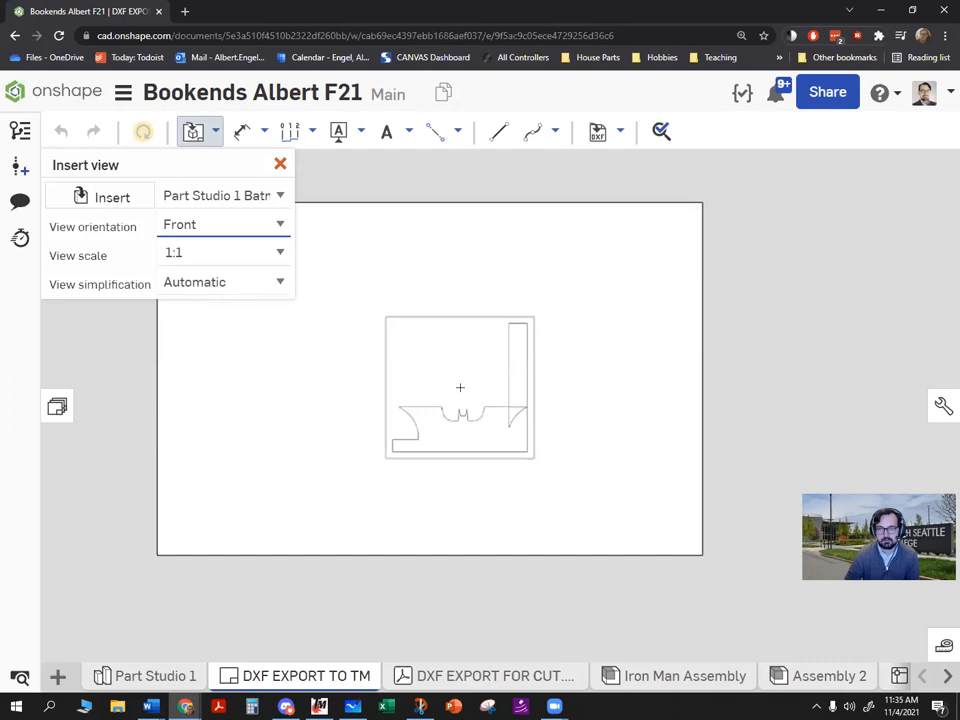
{"action": "left_click", "coordinate": [460, 387]}
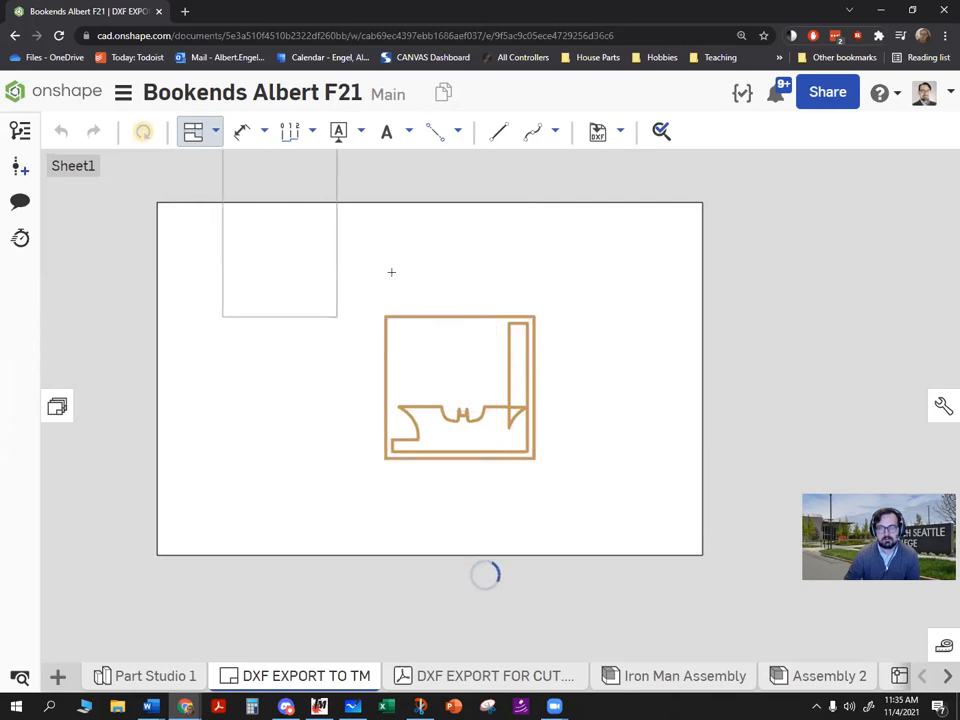
Step: Insert a Front view of the Iron Man Middle part from Part Studio 1 at 1:1 sheet scale, left of the Batman view
{"action": "left_click", "coordinate": [216, 133]}
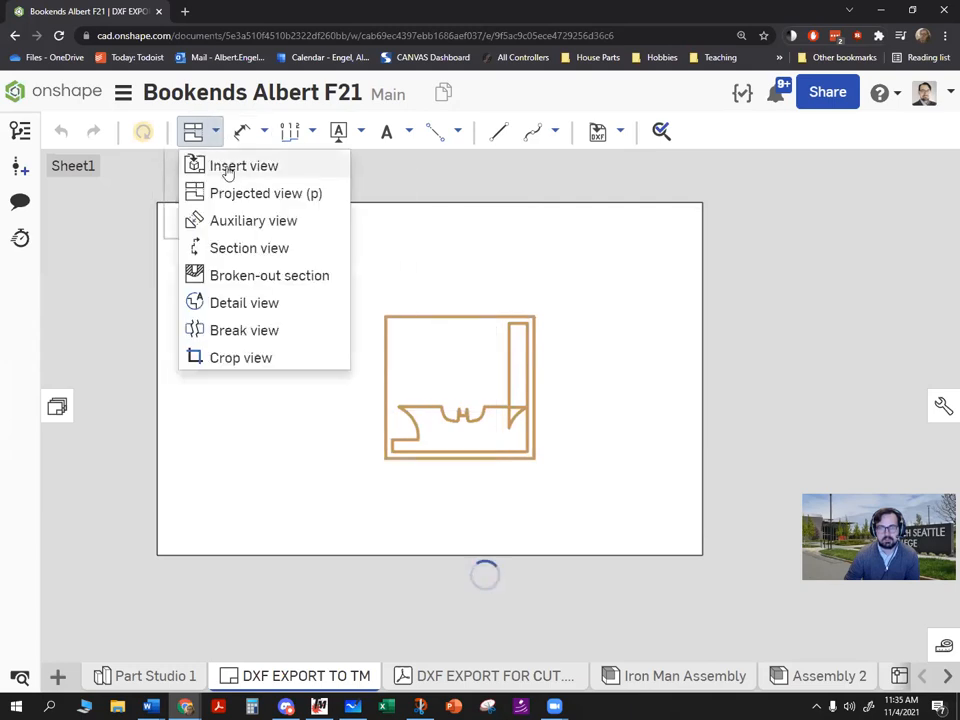
{"action": "left_click", "coordinate": [226, 166]}
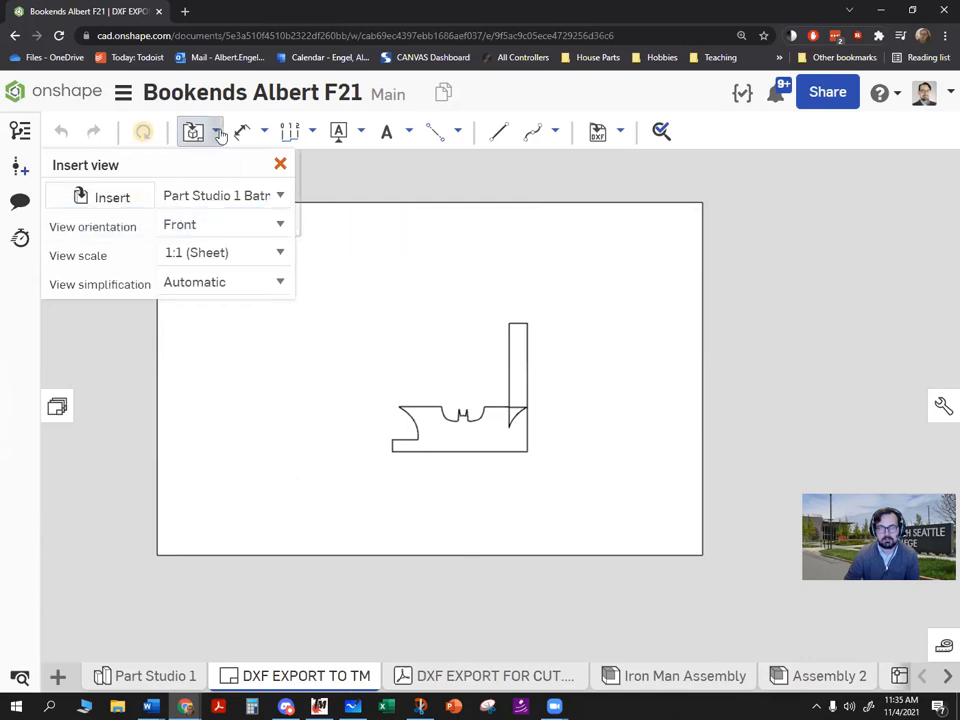
{"action": "left_click", "coordinate": [216, 133]}
{"action": "left_click", "coordinate": [280, 165]}
{"action": "left_click", "coordinate": [197, 136]}
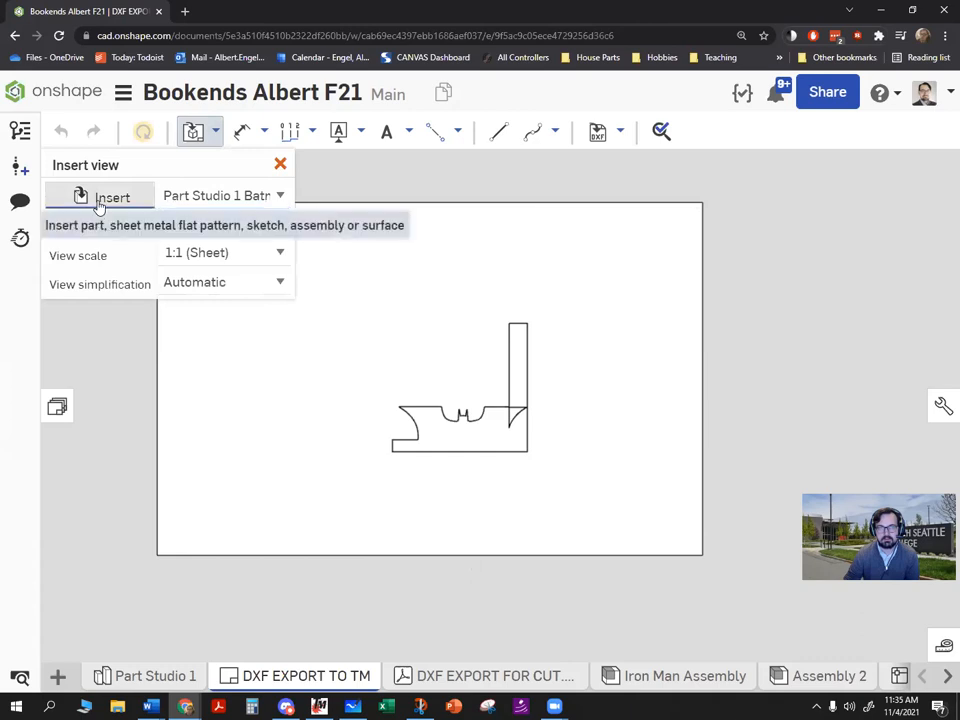
{"action": "left_click", "coordinate": [98, 200]}
{"action": "left_click", "coordinate": [59, 377]}
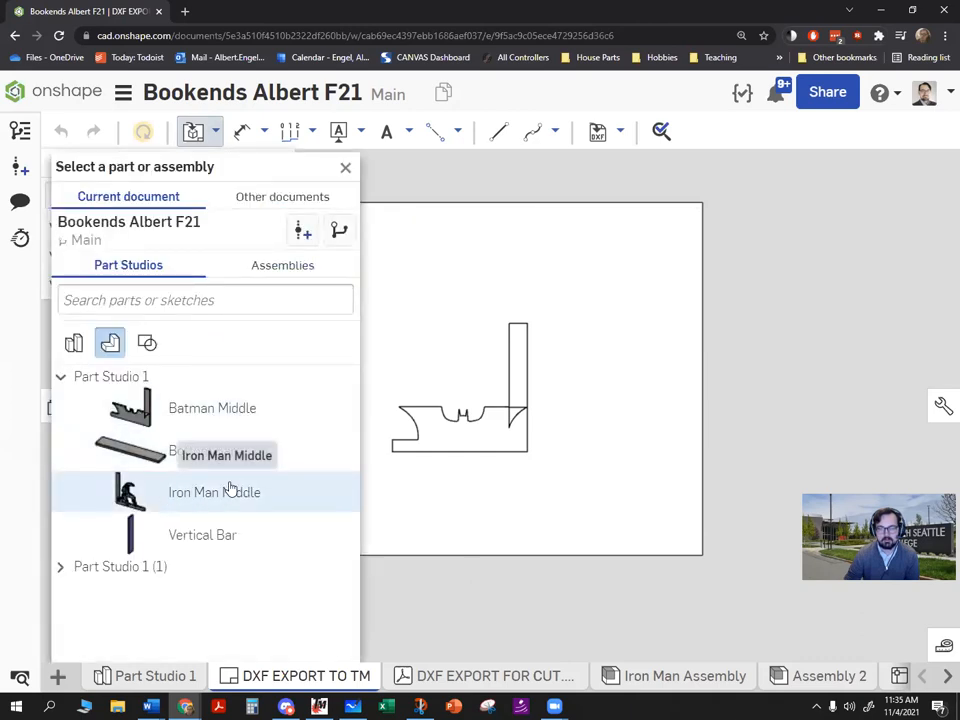
{"action": "left_click", "coordinate": [199, 495]}
{"action": "middle_click_drag", "start_coordinate": [398, 359], "coordinate": [458, 360]}
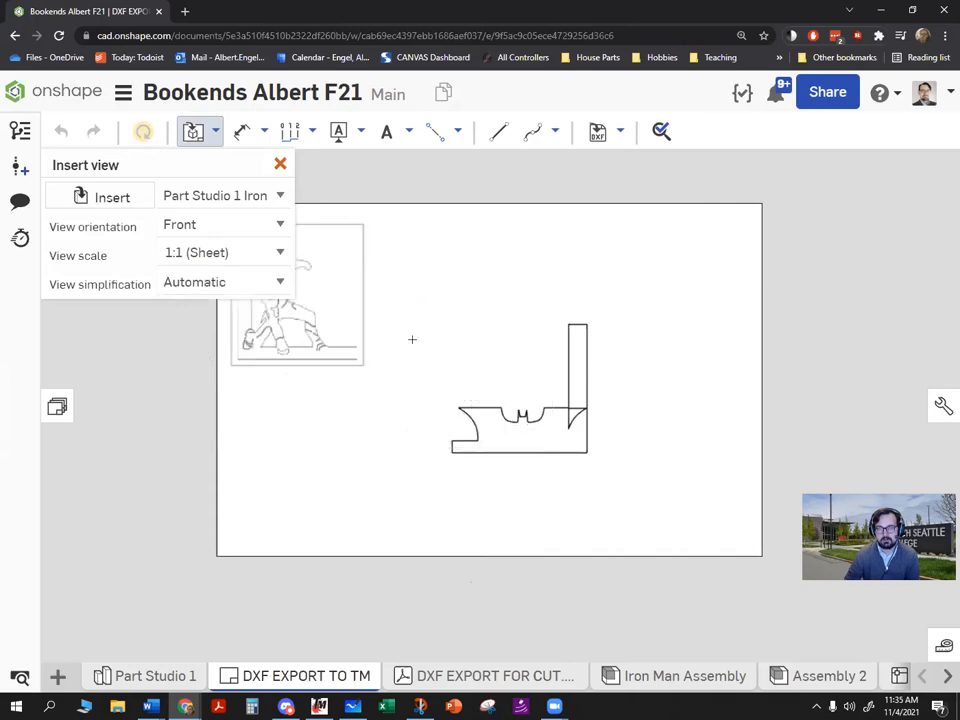
{"action": "left_click", "coordinate": [382, 366]}
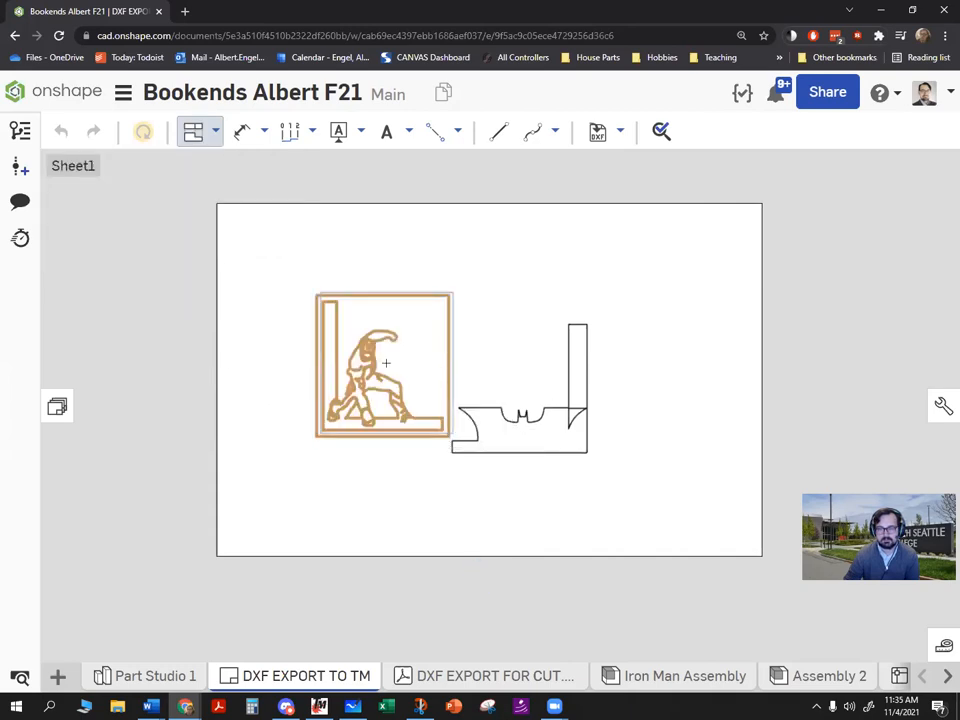
{"action": "key", "text": "Escape"}
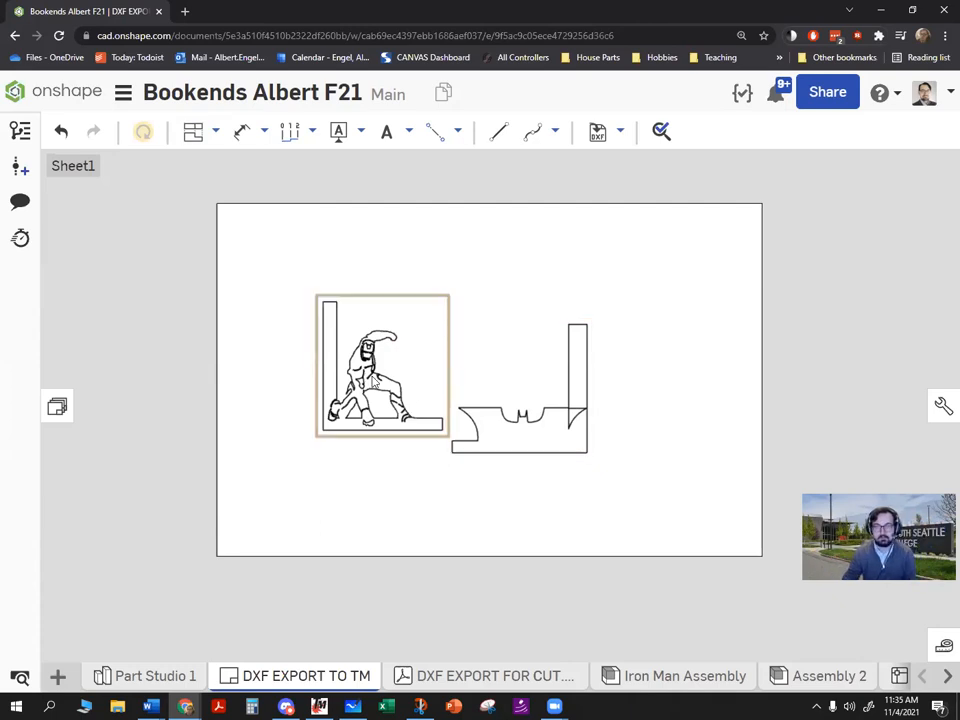
Step: Rotate the Iron Man Middle view 90 degrees clockwise through its view properties
{"action": "left_click", "coordinate": [373, 382]}
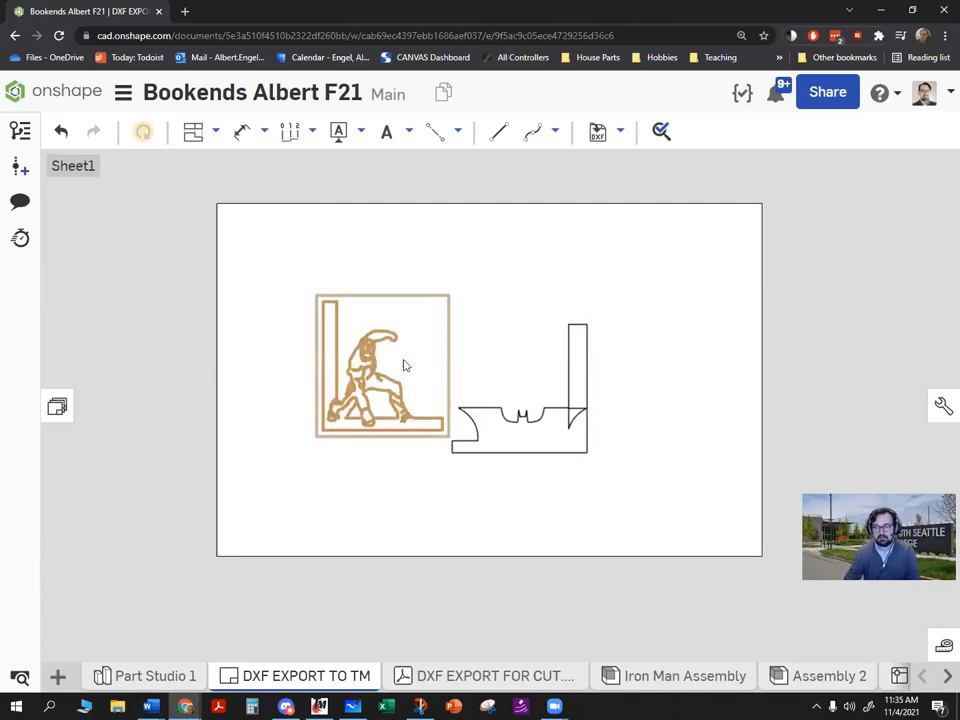
{"action": "scroll", "coordinate": [388, 354], "scroll_direction": "up", "scroll_amount": 3}
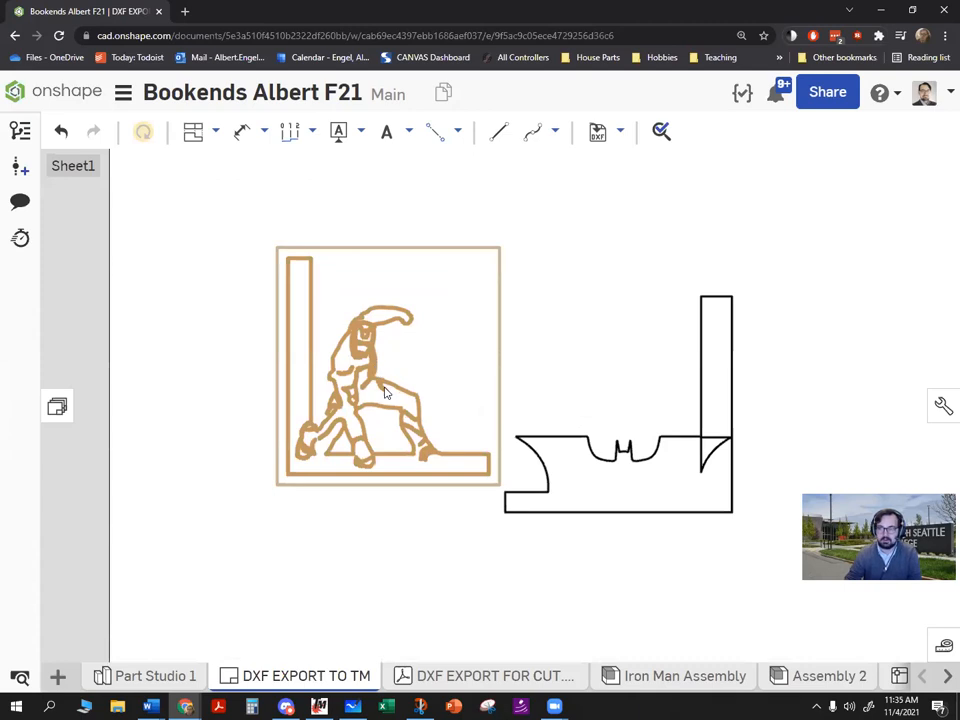
{"action": "right_click", "coordinate": [387, 354]}
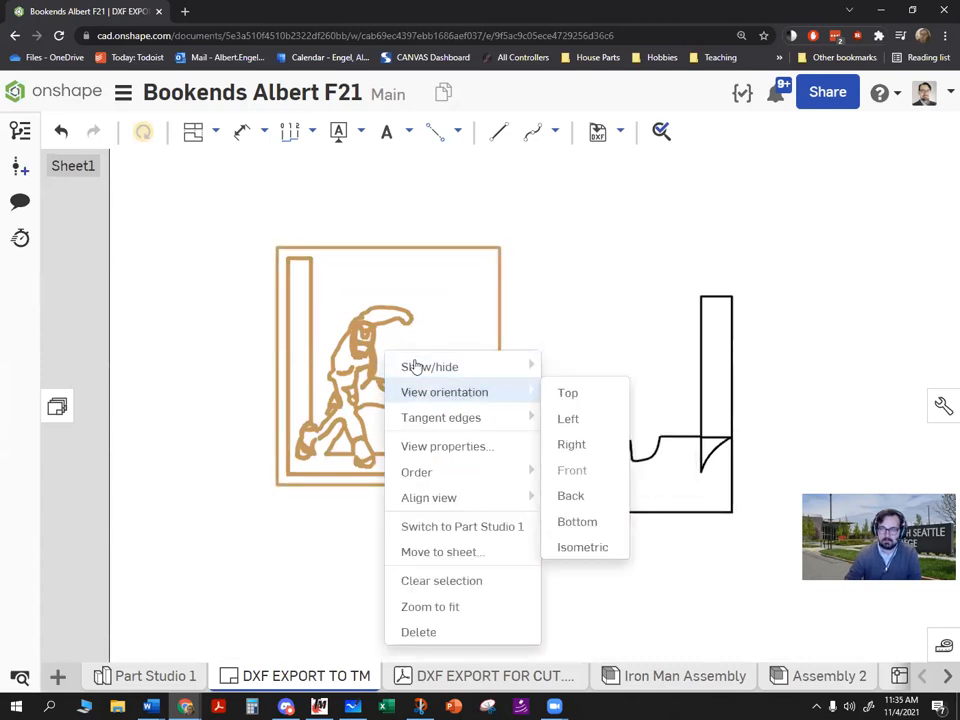
{"action": "left_click", "coordinate": [445, 452]}
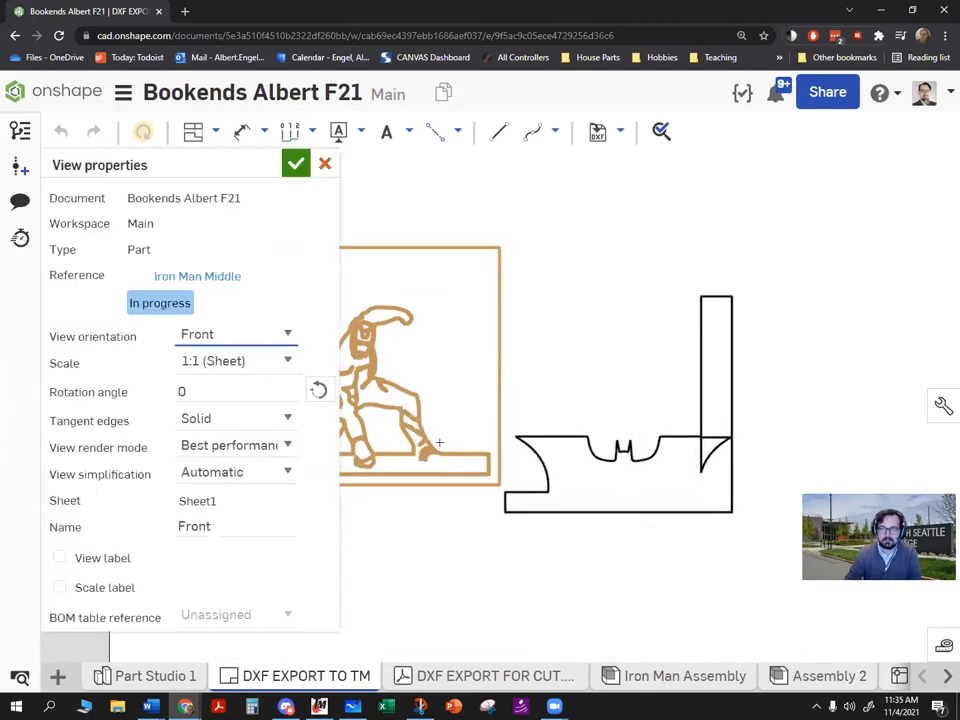
{"action": "left_click", "coordinate": [212, 384]}
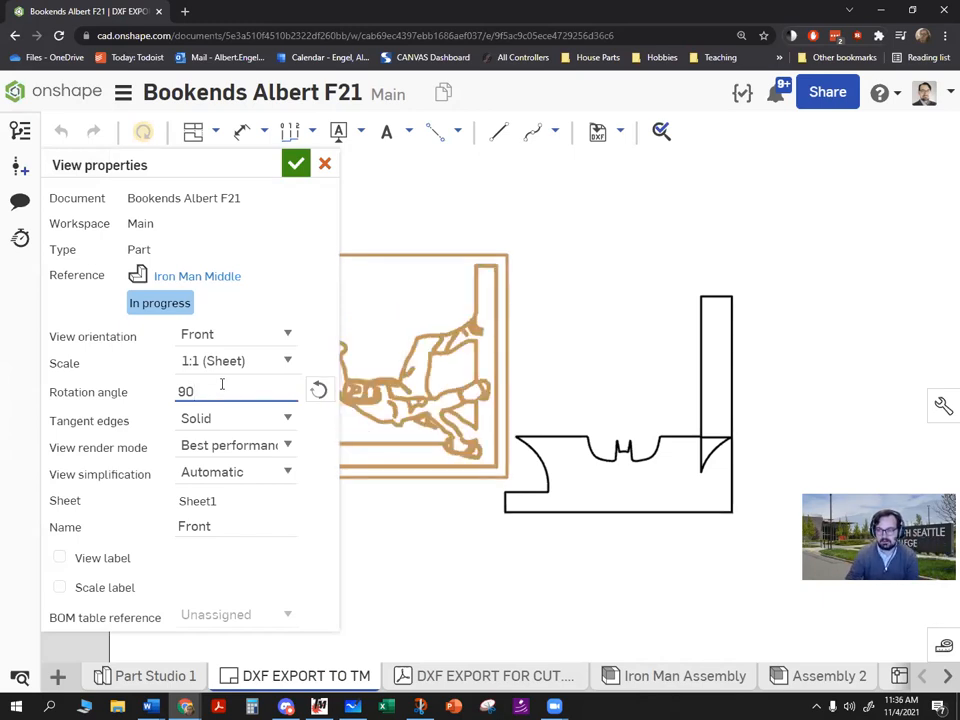
{"action": "left_click", "coordinate": [463, 540]}
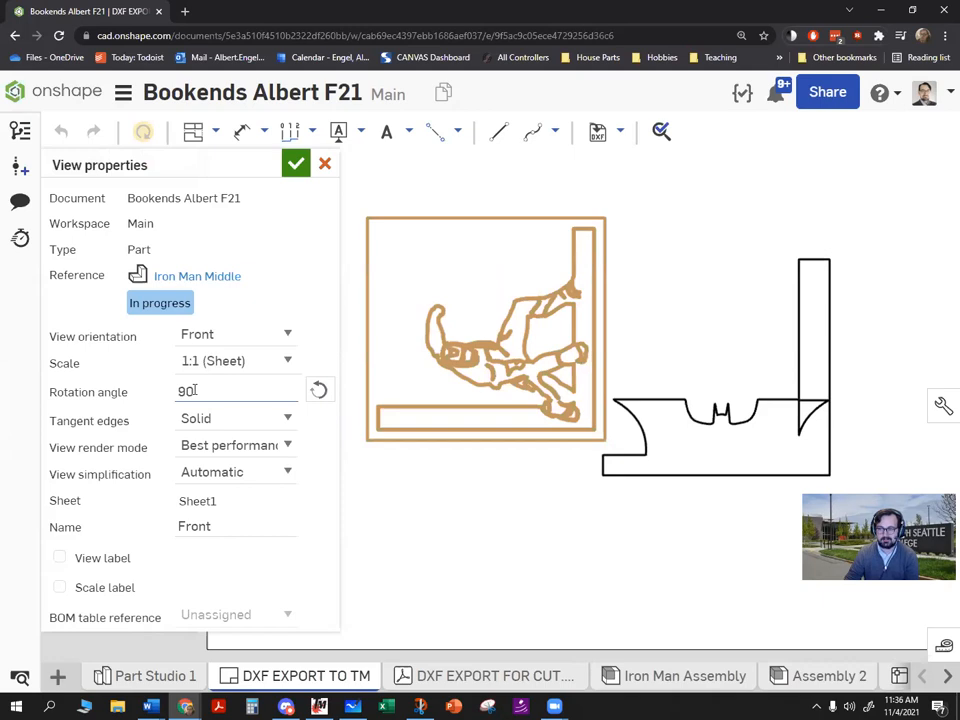
{"action": "left_click", "coordinate": [320, 392]}
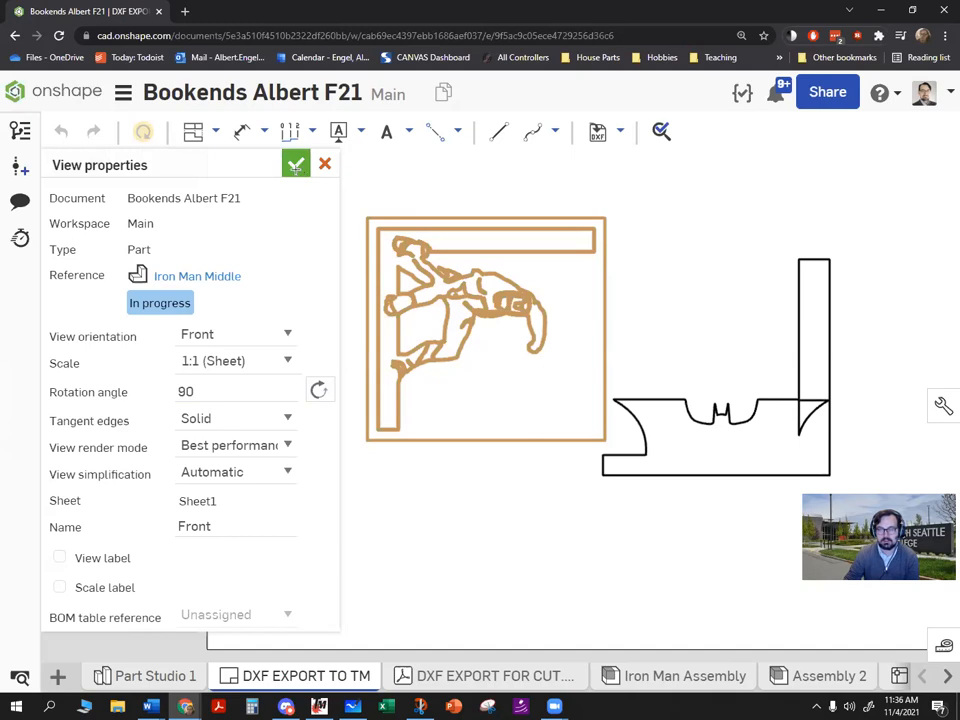
{"action": "left_click", "coordinate": [296, 166]}
Step: Move the rotated Iron Man view so it nests closely into the open area of the Batman Middle view without touching its outline
{"action": "left_click_drag", "start_coordinate": [404, 292], "coordinate": [588, 323]}
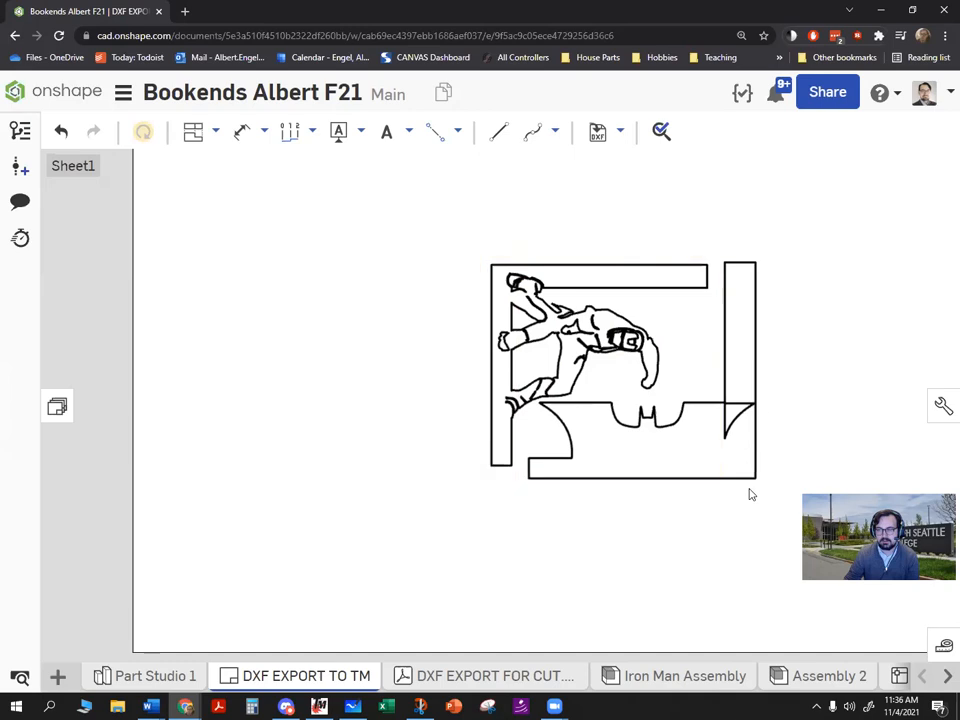
{"action": "key", "text": "f"}
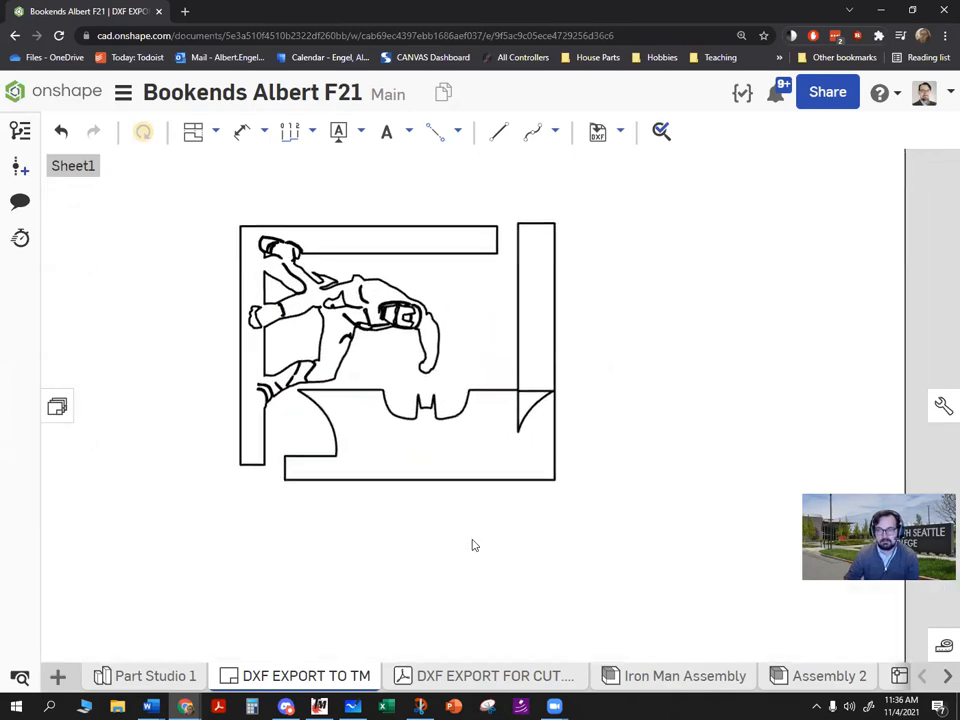
{"action": "scroll", "coordinate": [474, 548], "scroll_direction": "down", "scroll_amount": 1}
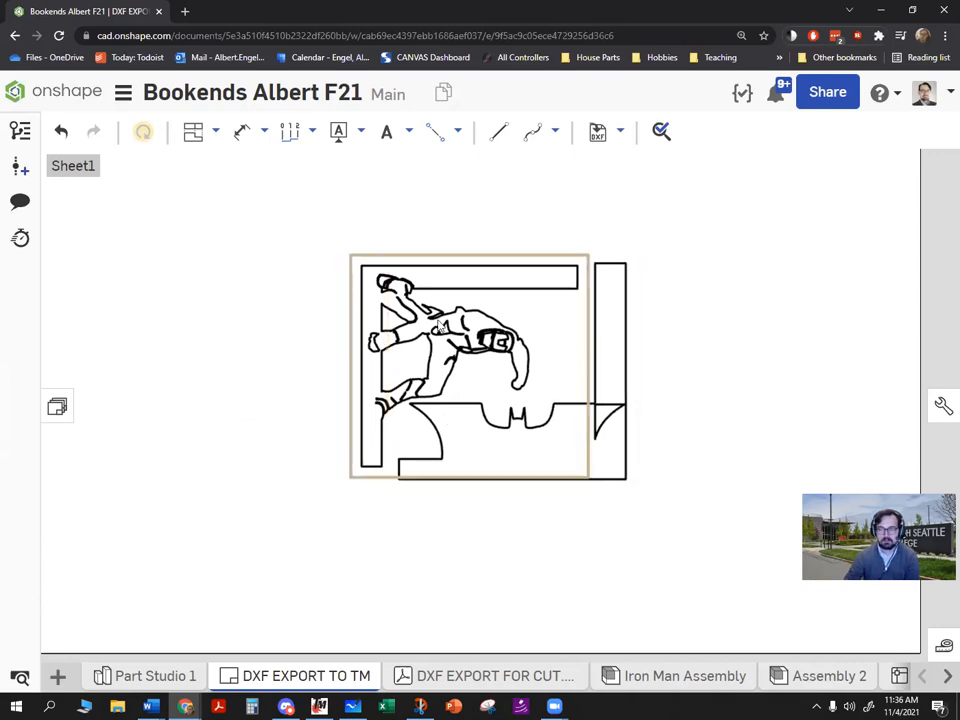
{"action": "scroll", "coordinate": [451, 431], "scroll_direction": "up", "scroll_amount": 3}
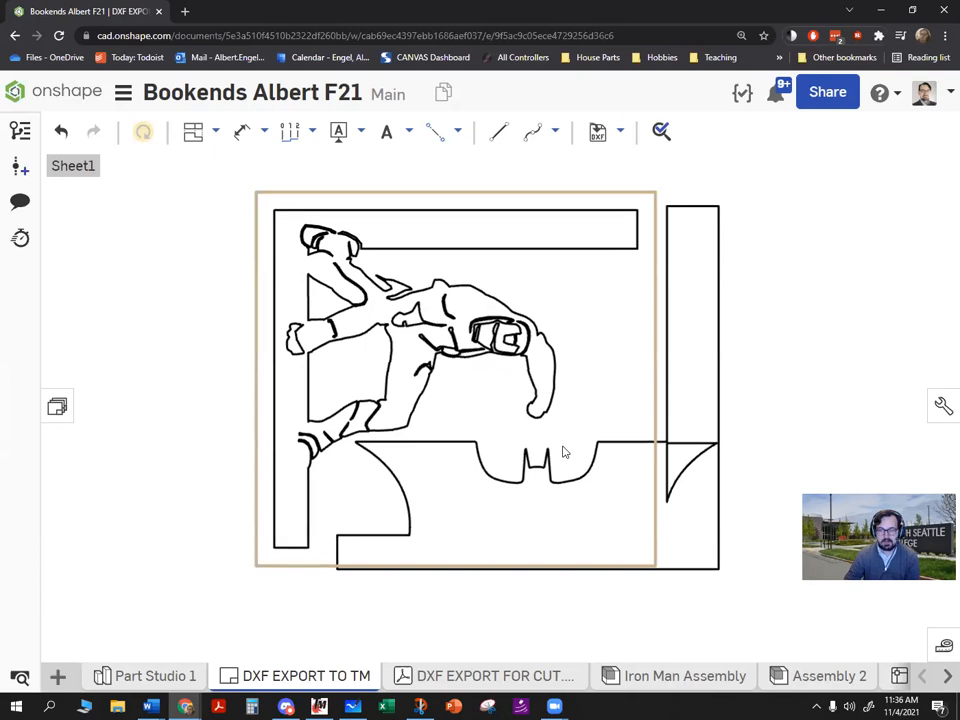
Step: Start exporting the DXF EXPORT TO TM drawing with the format set to DXF
{"action": "left_click", "coordinate": [123, 93]}
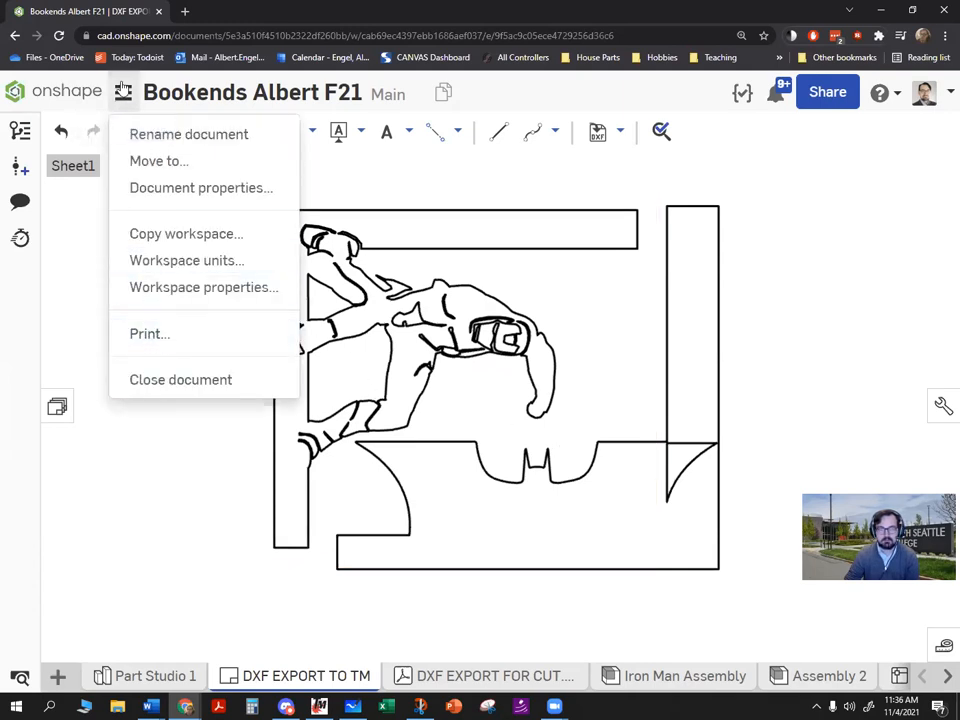
{"action": "left_click", "coordinate": [123, 93]}
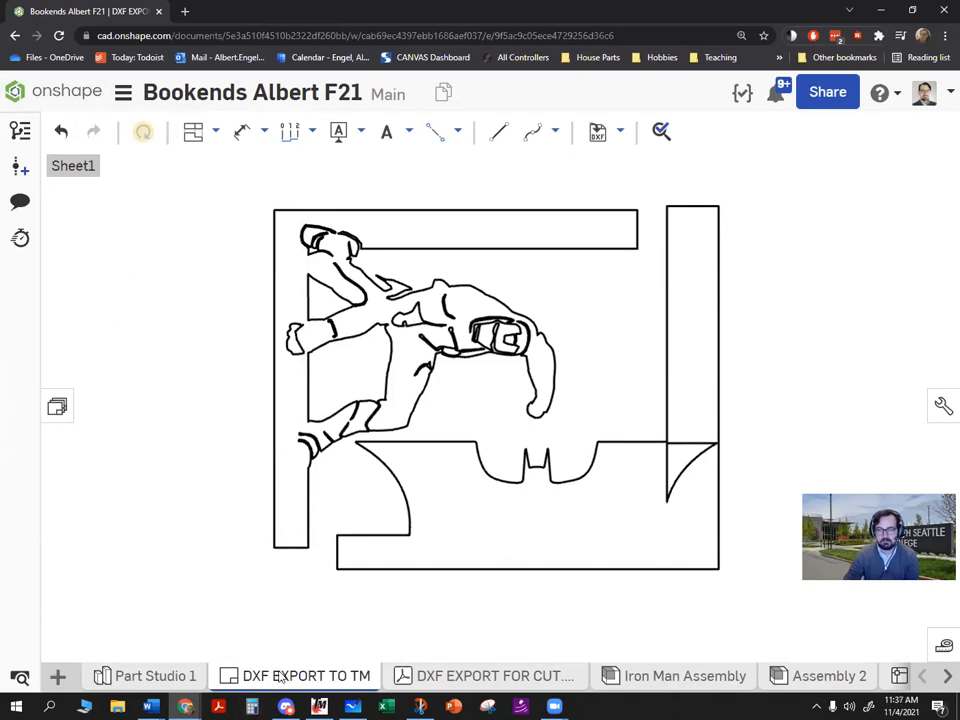
{"action": "mouse_move", "coordinate": [281, 678]}
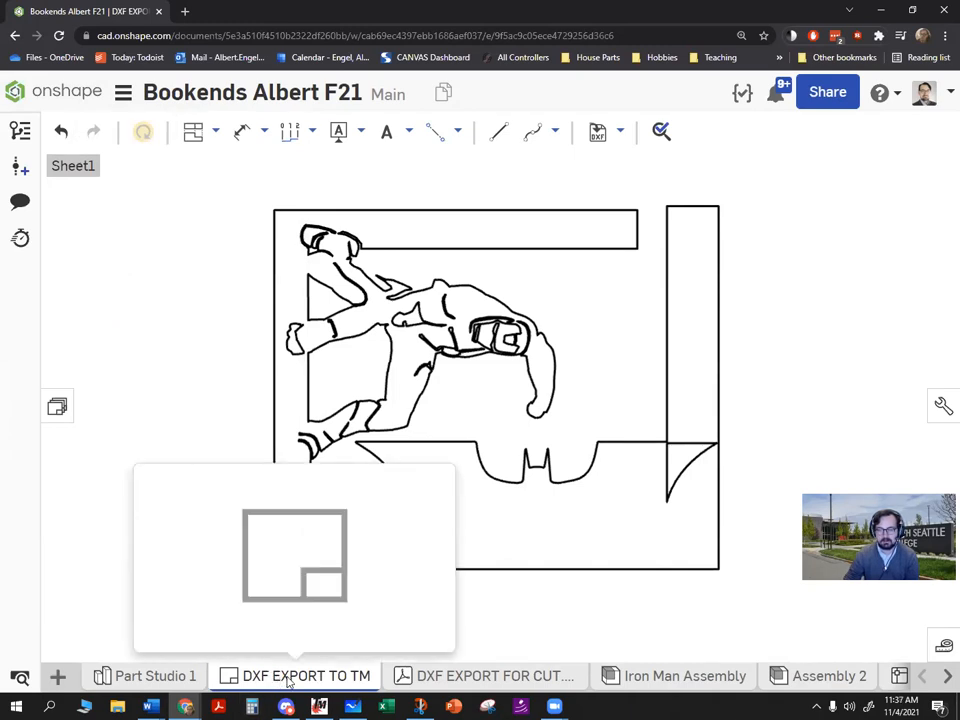
{"action": "right_click", "coordinate": [289, 679]}
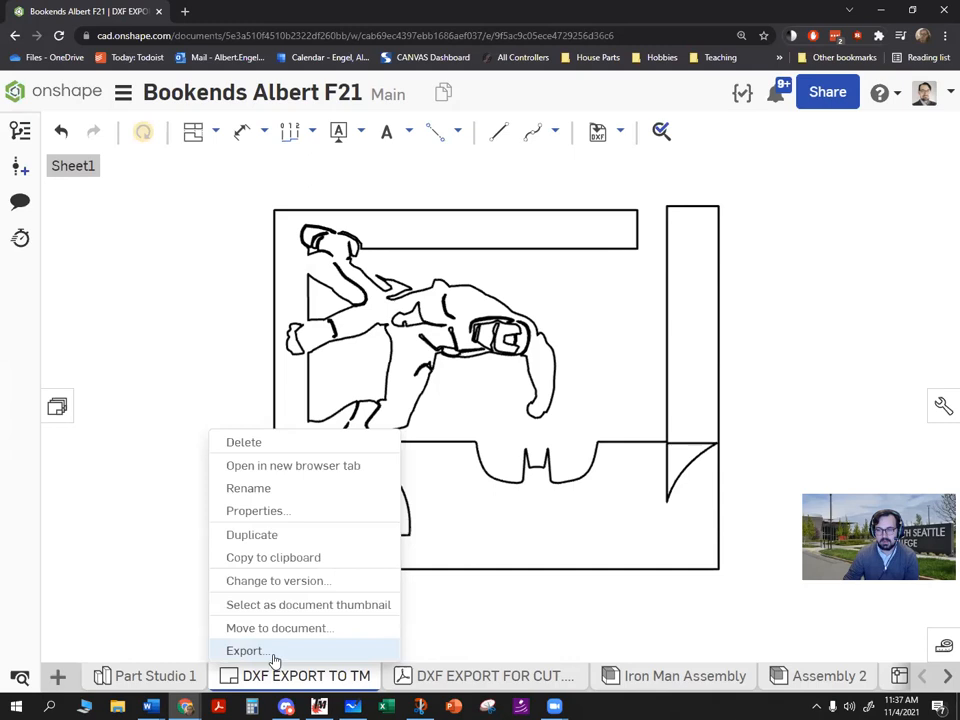
{"action": "left_click", "coordinate": [245, 651]}
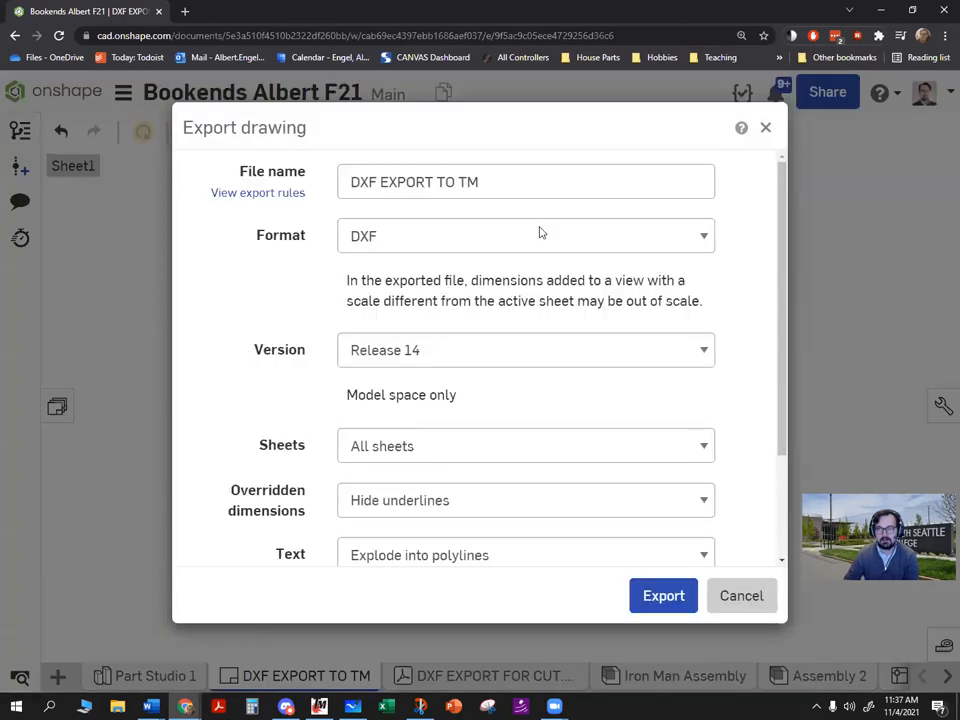
{"action": "left_click", "coordinate": [397, 238]}
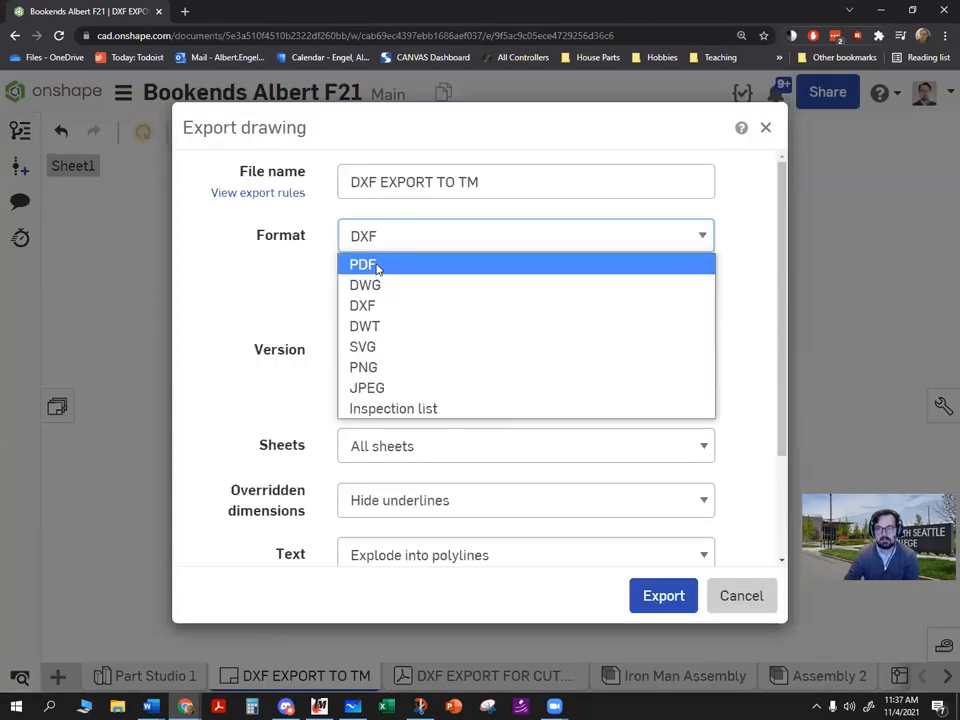
{"action": "left_click", "coordinate": [378, 265]}
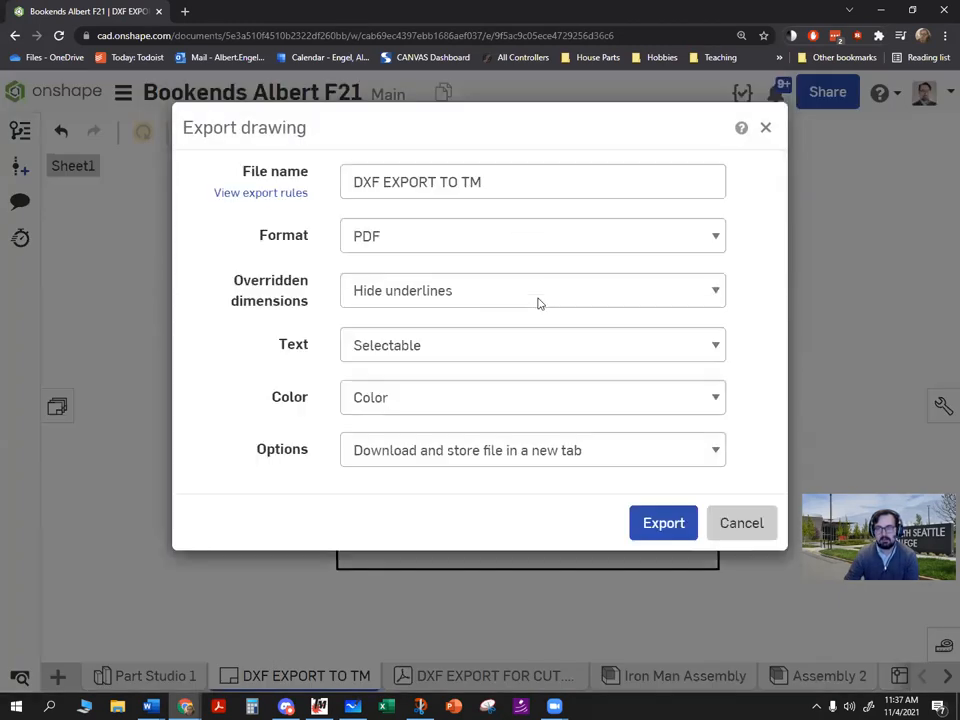
{"action": "left_click", "coordinate": [440, 237]}
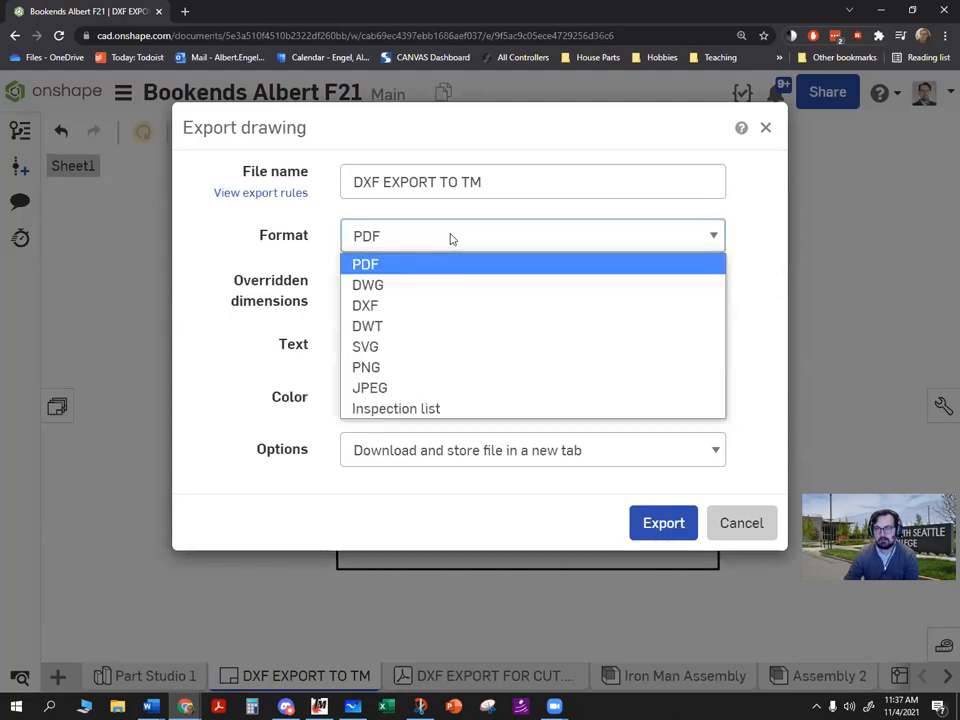
{"action": "left_click", "coordinate": [395, 308]}
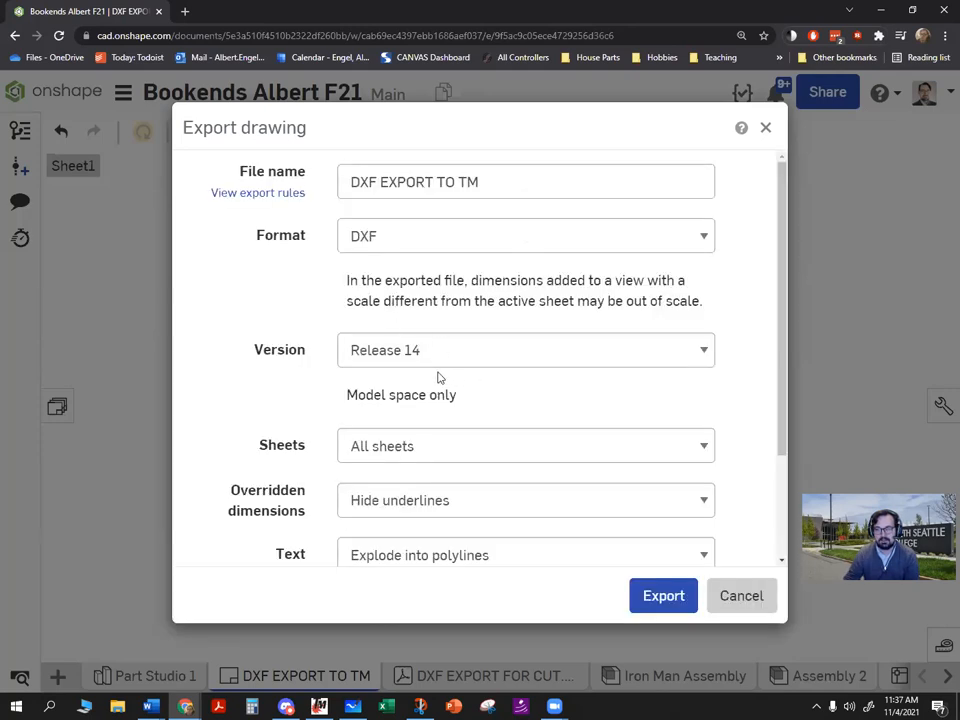
Step: Export the drawing with splines as polylines, choosing to download it and store the file in a new tab
{"action": "scroll", "coordinate": [380, 290], "scroll_direction": "down", "scroll_amount": 2}
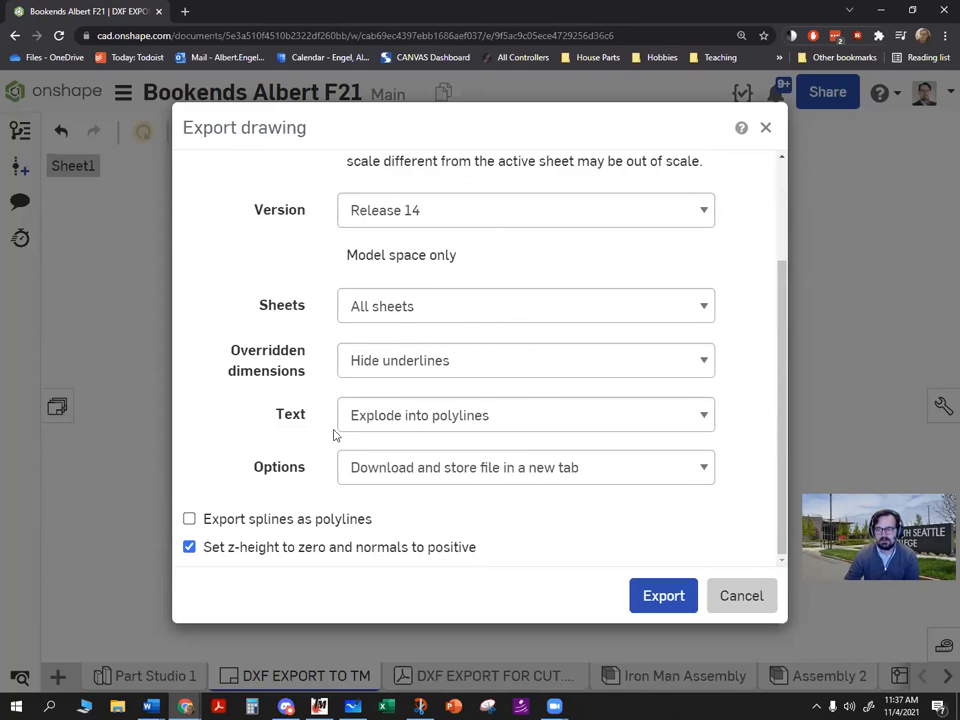
{"action": "left_click", "coordinate": [190, 520]}
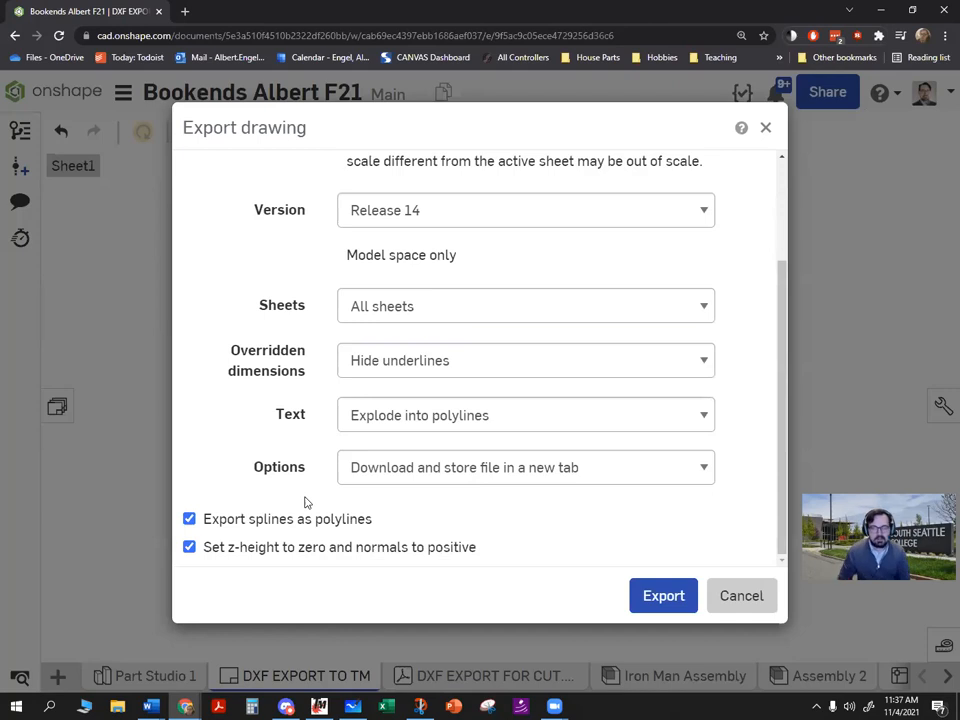
{"action": "left_click", "coordinate": [413, 478]}
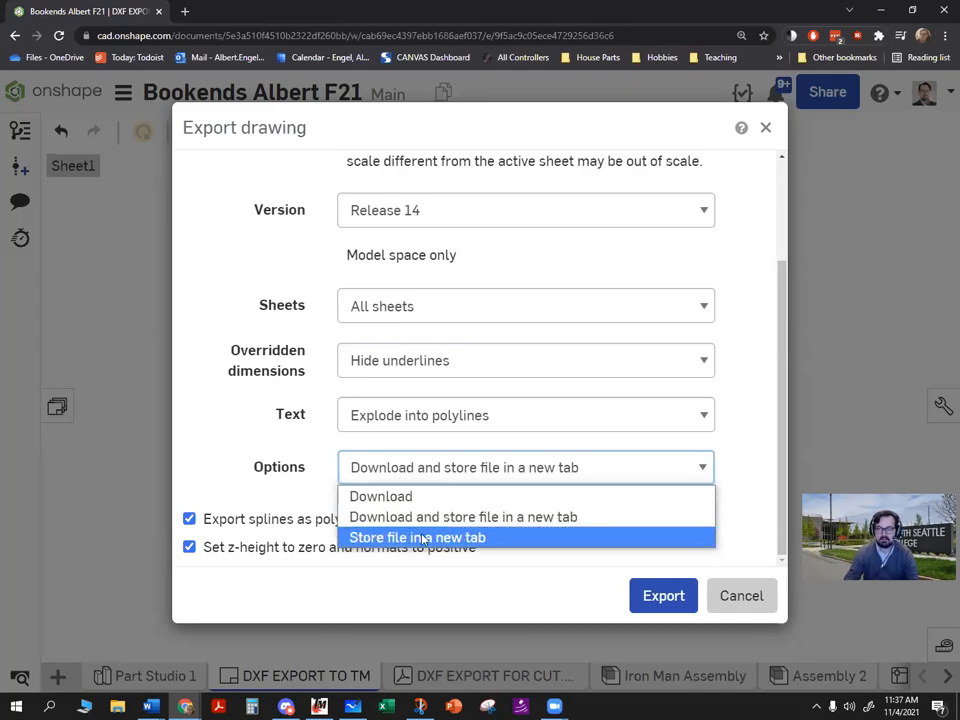
{"action": "left_click", "coordinate": [408, 520]}
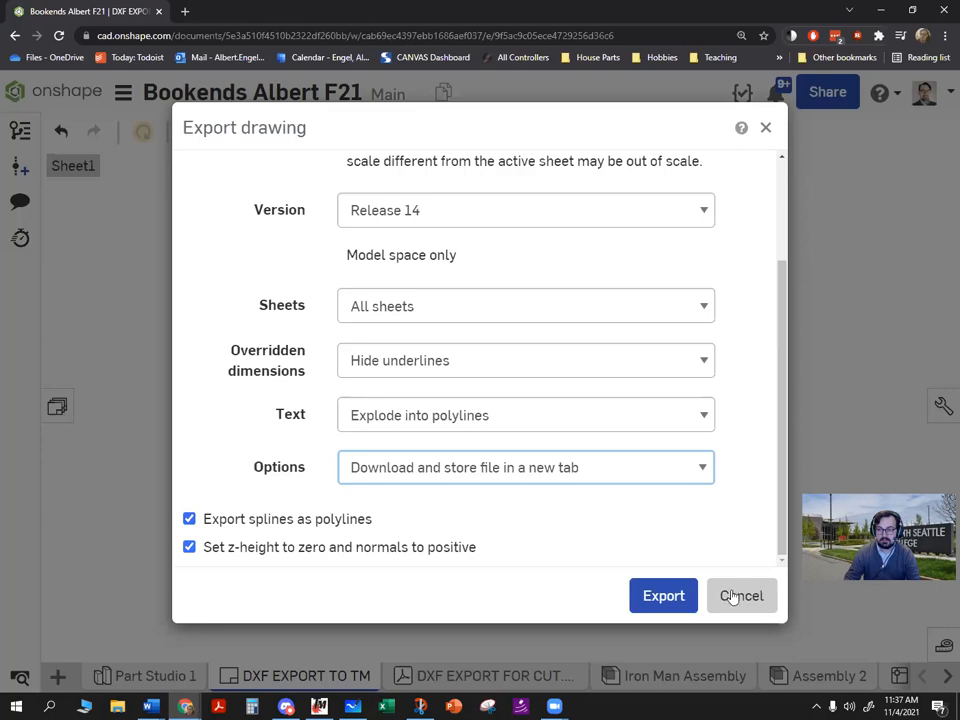
{"action": "left_click", "coordinate": [657, 596]}
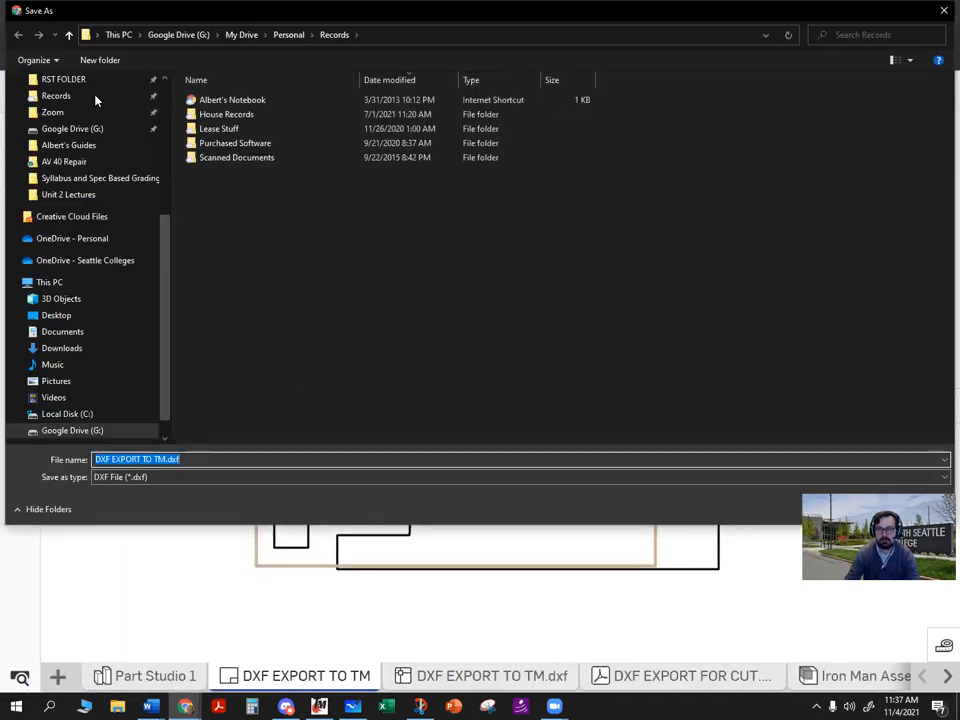
Step: Save the DXF to the Desktop, adding the author's first name after DXF EXPORT TO TM in the file name
{"action": "scroll", "coordinate": [97, 384], "scroll_direction": "up", "scroll_amount": 3}
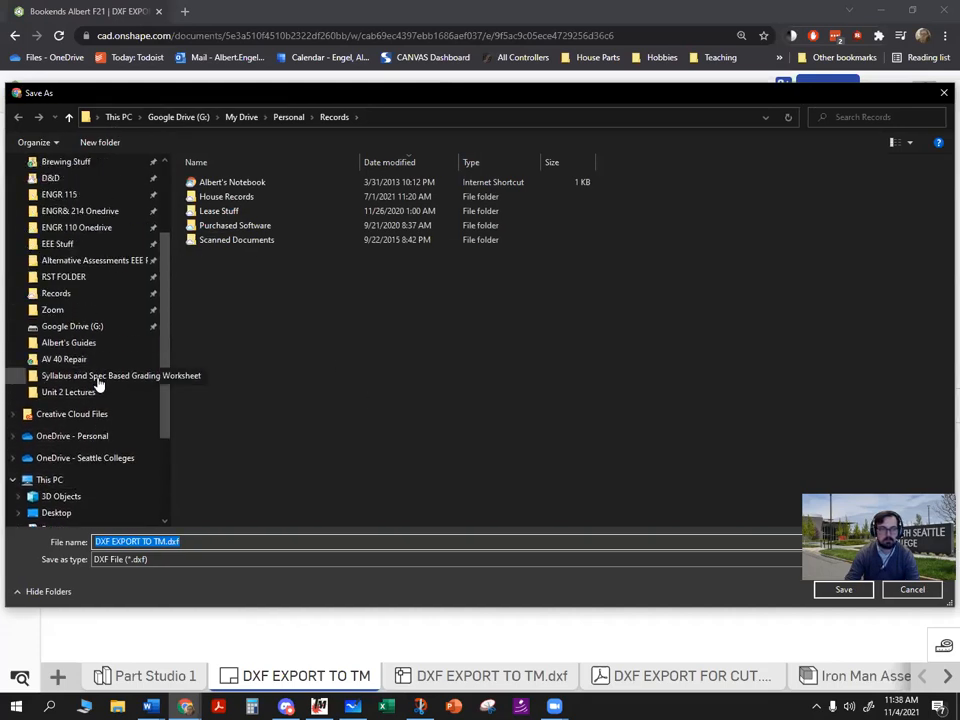
{"action": "scroll", "coordinate": [98, 384], "scroll_direction": "up", "scroll_amount": 5}
{"action": "left_click", "coordinate": [70, 192]}
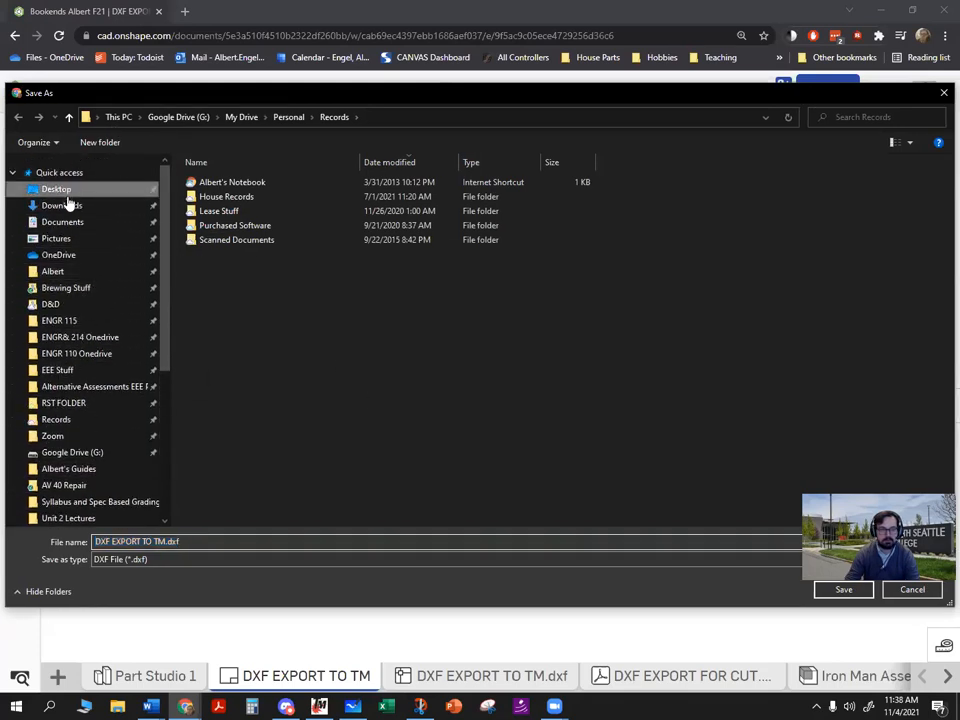
{"action": "left_click", "coordinate": [166, 541]}
{"action": "left_click", "coordinate": [166, 541]}
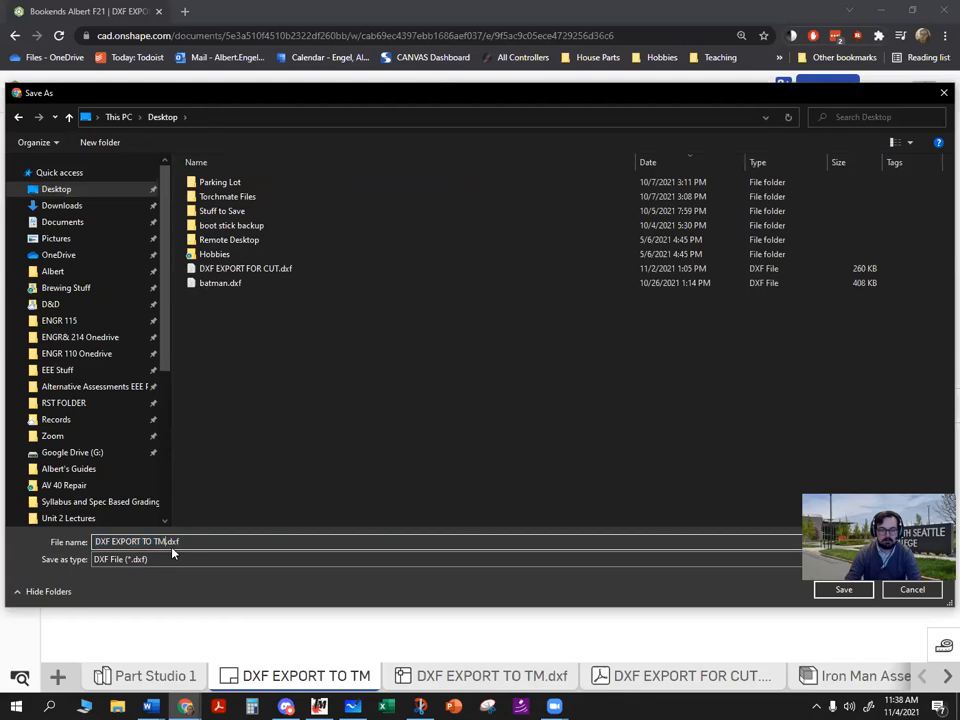
{"action": "type", "text": "Albert"}
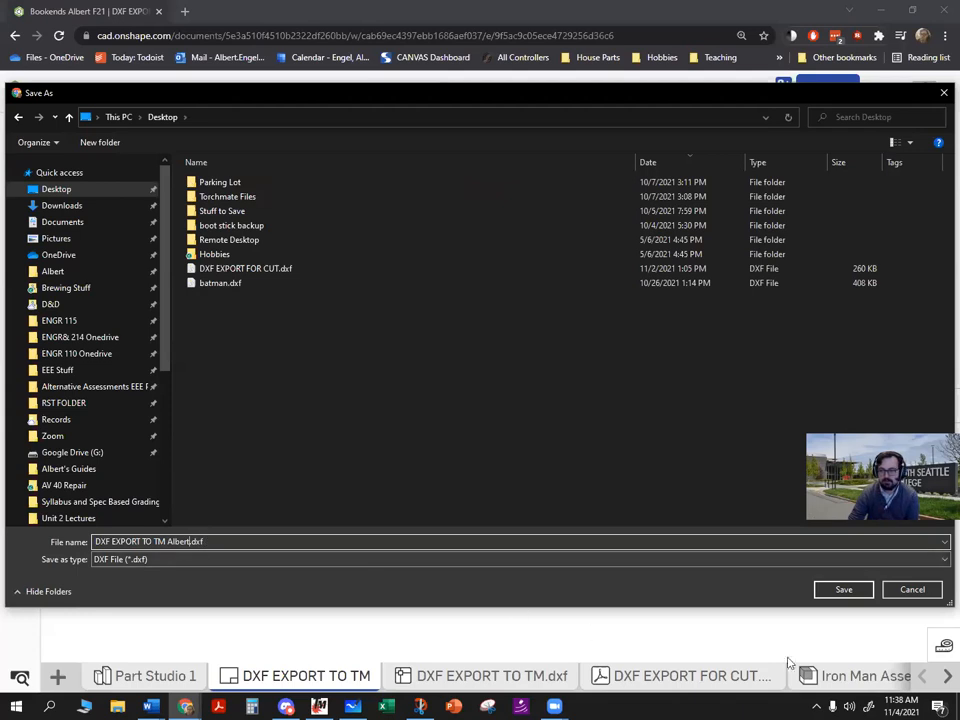
{"action": "left_click", "coordinate": [845, 590]}
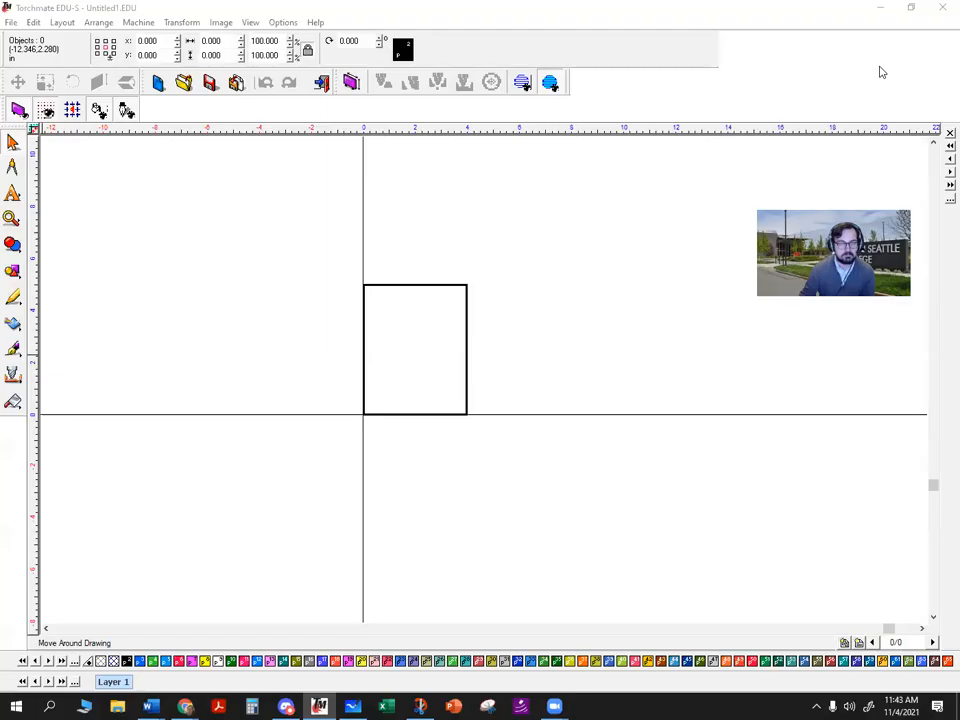
{"action": "left_click", "coordinate": [471, 446]}
{"action": "left_click", "coordinate": [640, 456]}
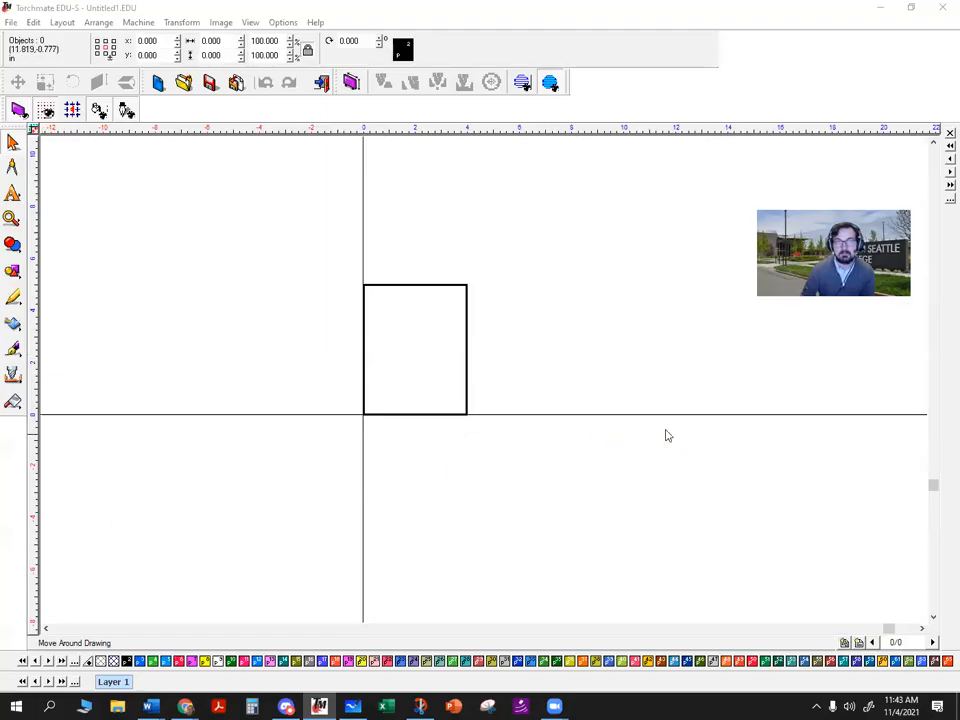
{"action": "left_click", "coordinate": [554, 232]}
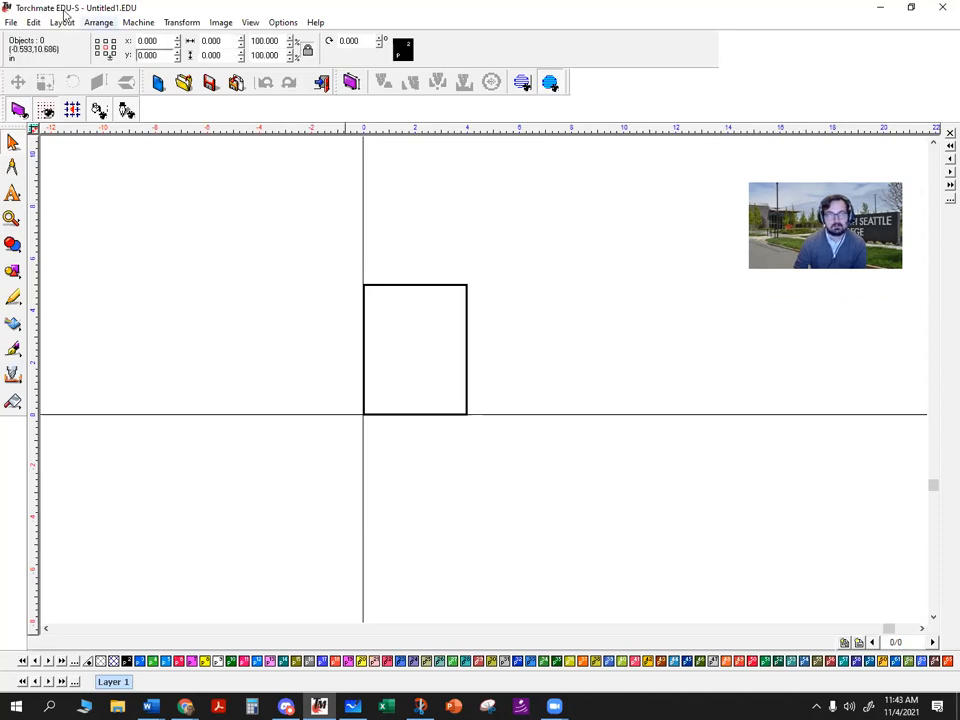
Step: Start a new blank drawing in Torchmate
{"action": "left_click", "coordinate": [10, 22]}
{"action": "left_click", "coordinate": [33, 22]}
{"action": "mouse_move", "coordinate": [10, 22]}
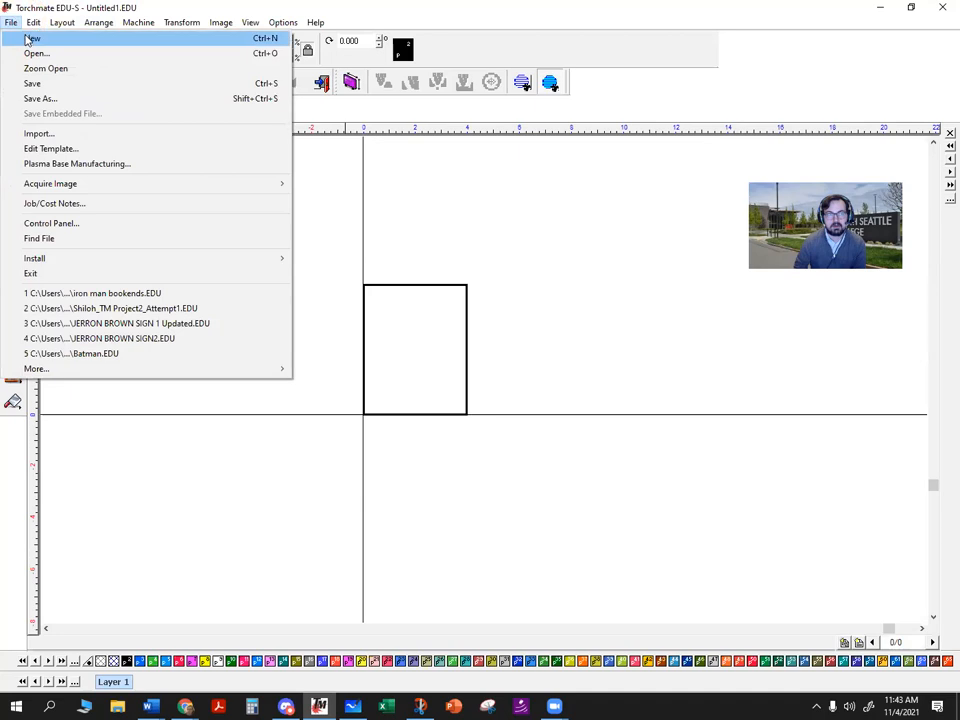
{"action": "left_click", "coordinate": [28, 43]}
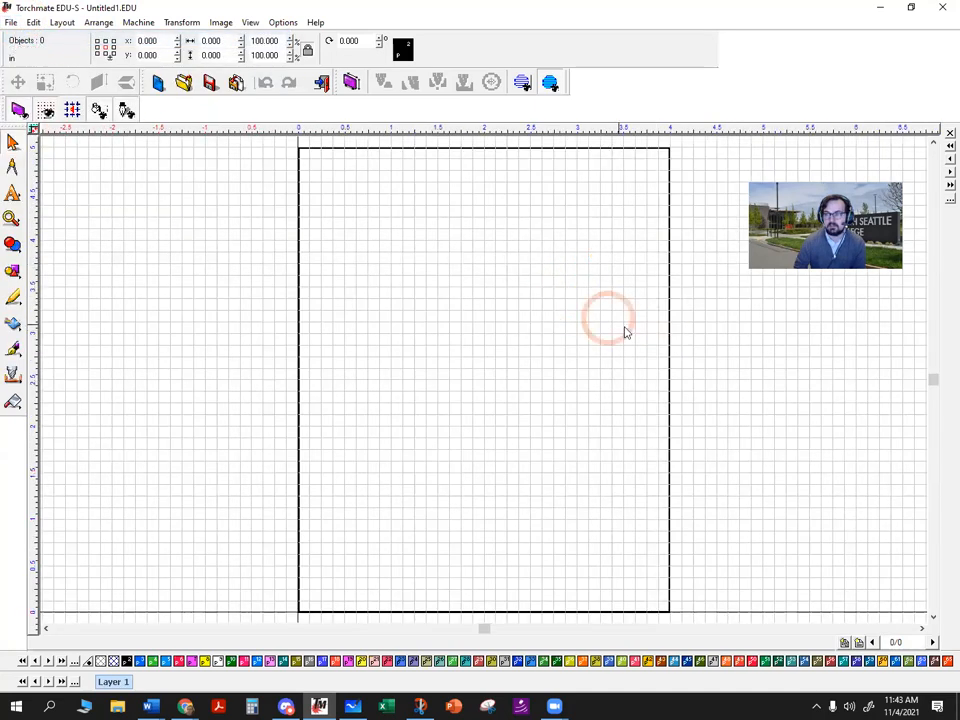
{"action": "middle_click_drag", "start_coordinate": [624, 328], "coordinate": [560, 326]}
{"action": "scroll", "coordinate": [512, 320], "scroll_direction": "down", "scroll_amount": 3}
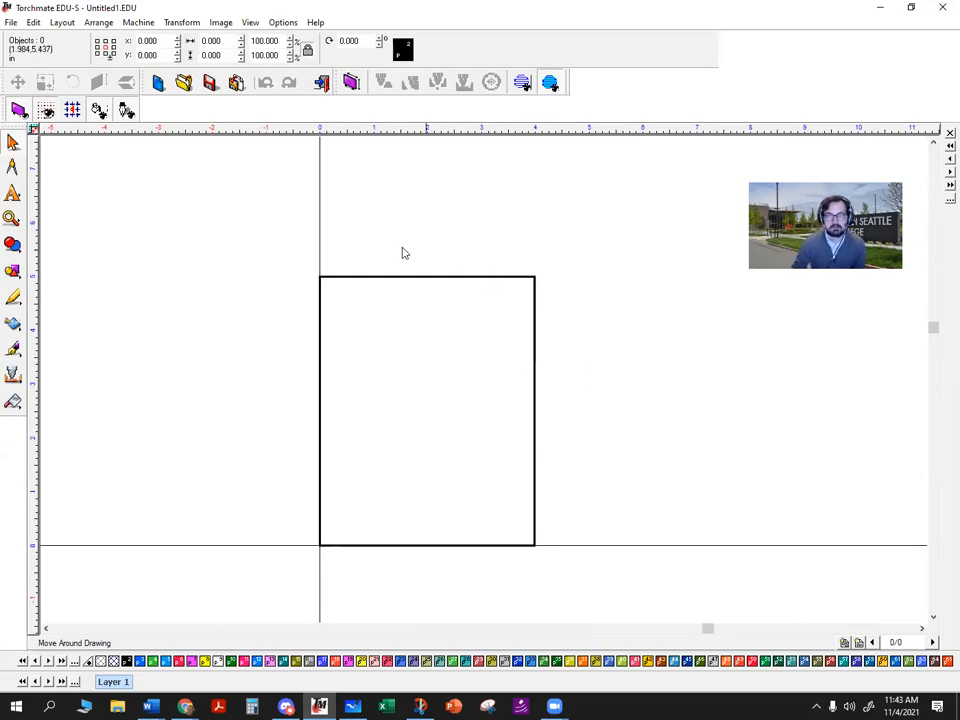
Step: Set the material size to 10 inches wide by 10 inches high
{"action": "left_click", "coordinate": [62, 22]}
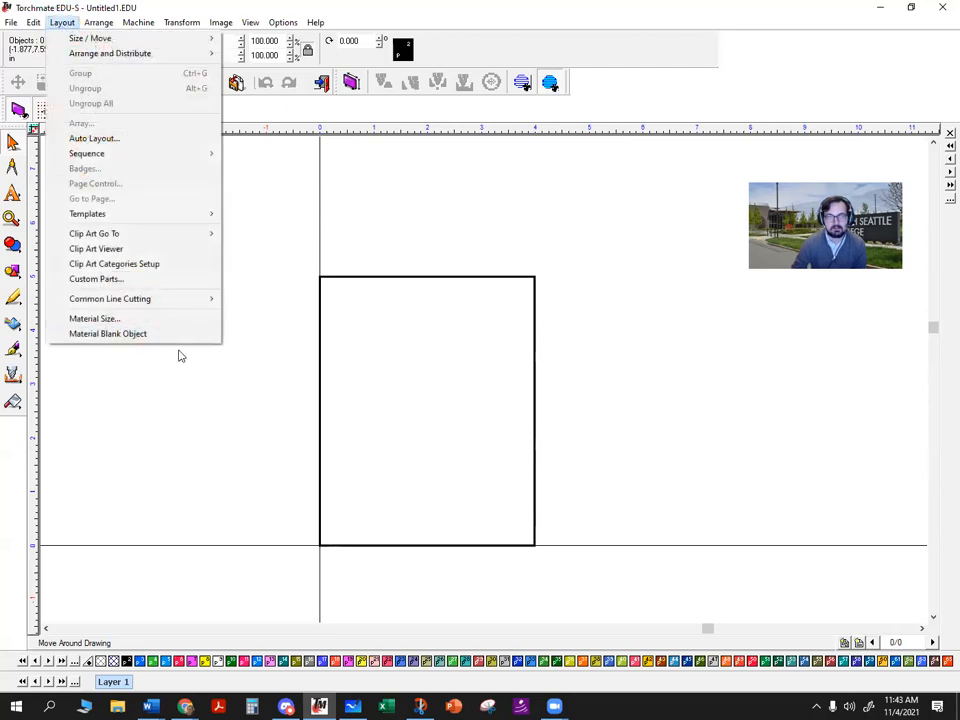
{"action": "left_click", "coordinate": [130, 320]}
{"action": "double_click", "coordinate": [313, 357]}
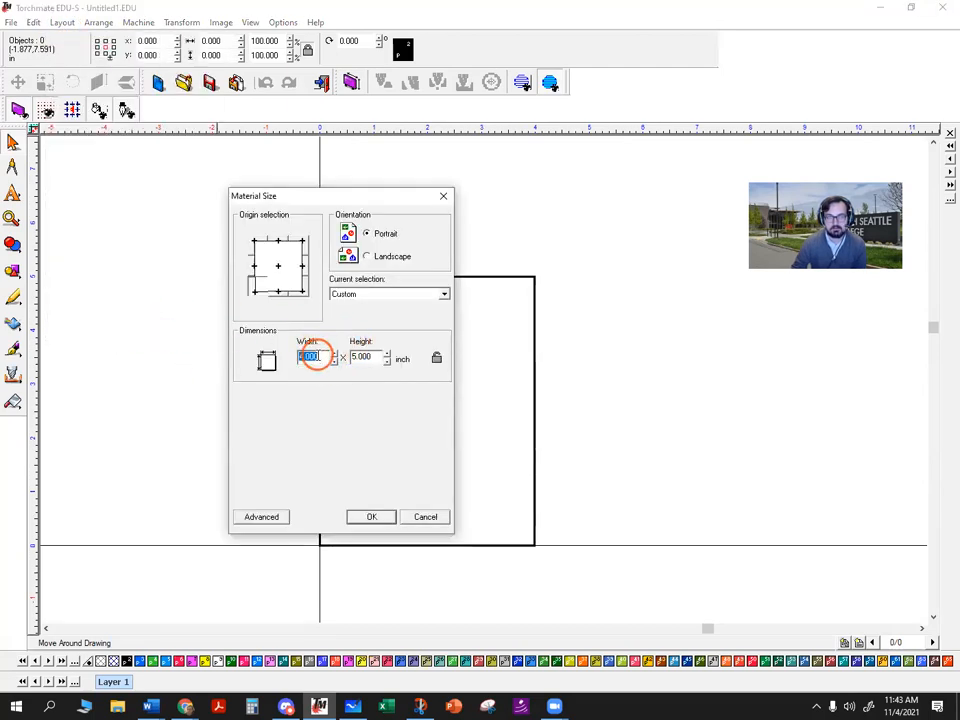
{"action": "type", "text": "10"}
{"action": "left_click", "coordinate": [369, 356]}
{"action": "double_click", "coordinate": [365, 357]}
{"action": "type", "text": "10"}
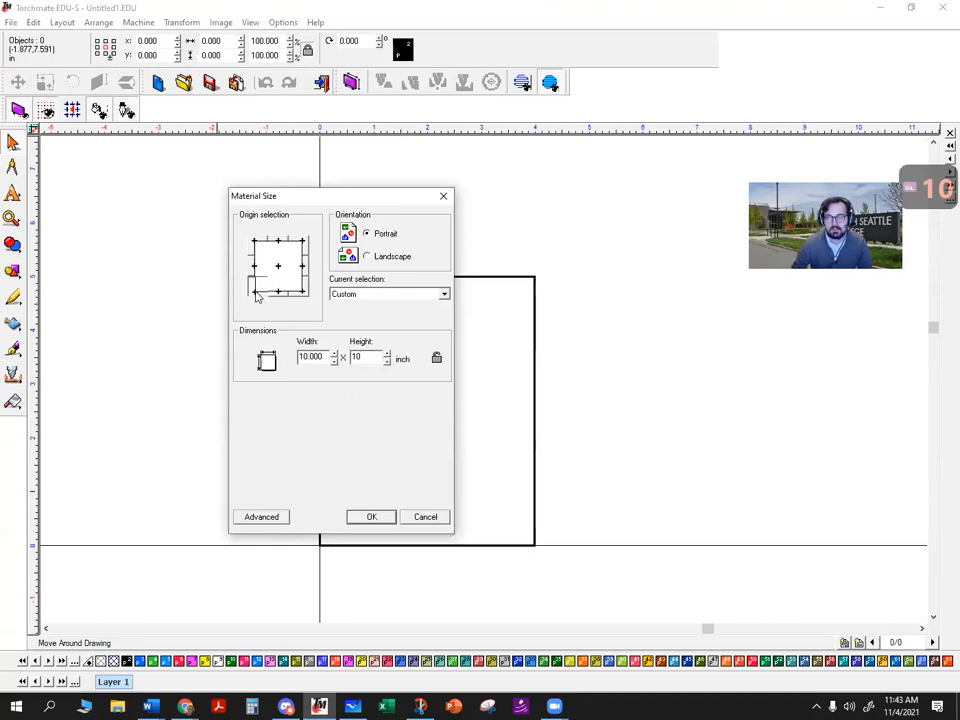
{"action": "left_click", "coordinate": [371, 517]}
{"action": "left_click", "coordinate": [499, 495]}
{"action": "left_click_drag", "start_coordinate": [501, 499], "coordinate": [409, 466]}
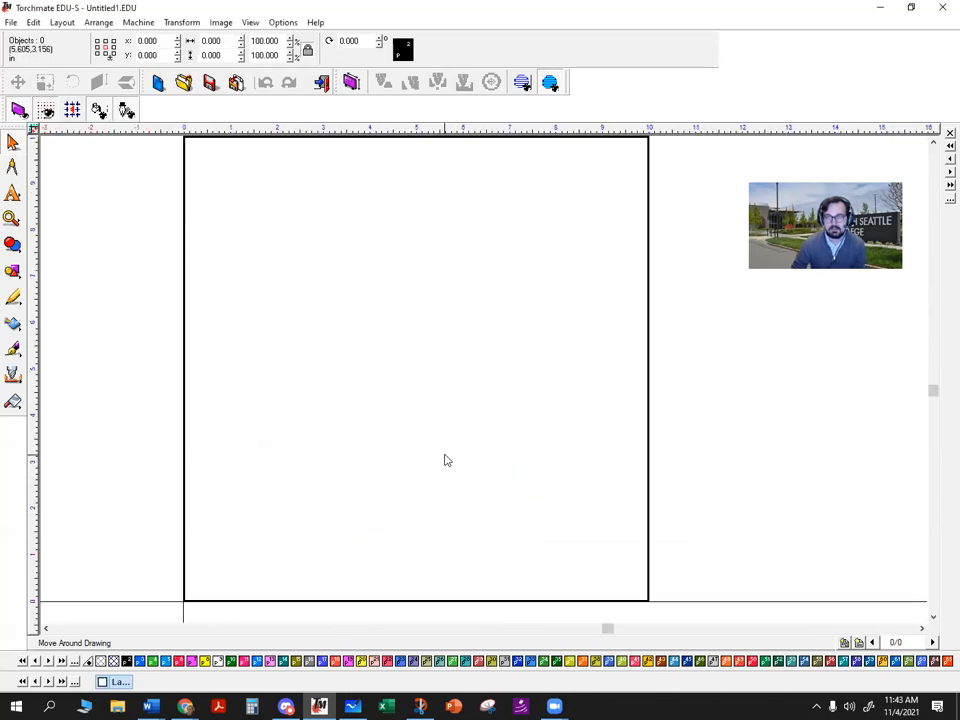
{"action": "middle_click_drag", "start_coordinate": [391, 402], "coordinate": [363, 402]}
{"action": "scroll", "coordinate": [363, 402], "scroll_direction": "down", "scroll_amount": 3}
{"action": "middle_click_drag", "start_coordinate": [515, 367], "coordinate": [458, 362]}
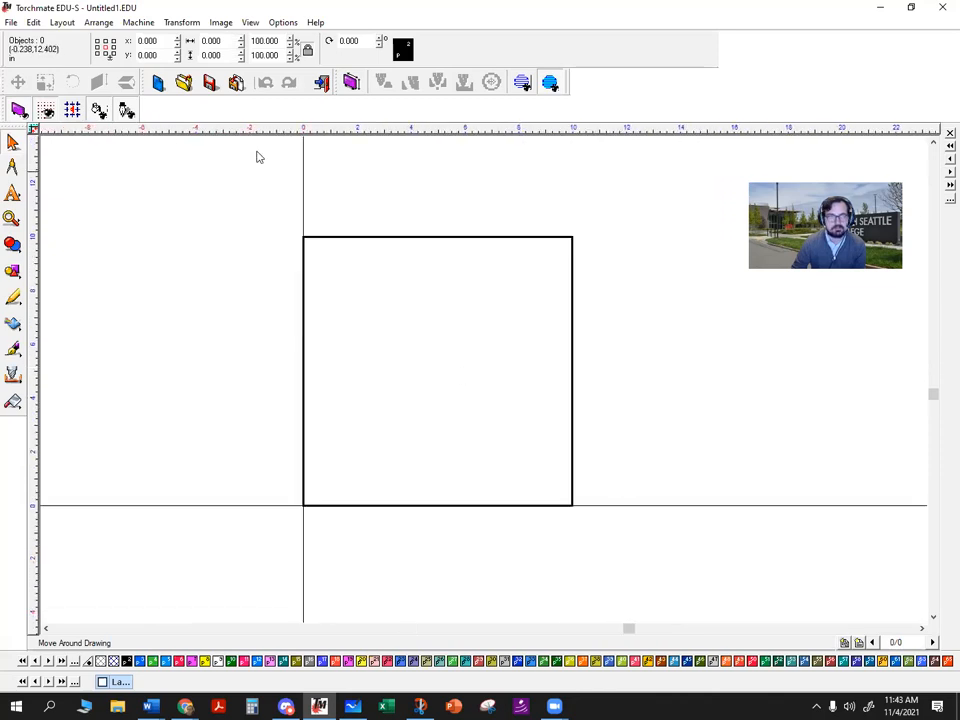
Step: Import the DXF EXPORT TO TM file carrying the author's name from the Desktop, with Thick line turned off and Merge left on
{"action": "left_click", "coordinate": [11, 22]}
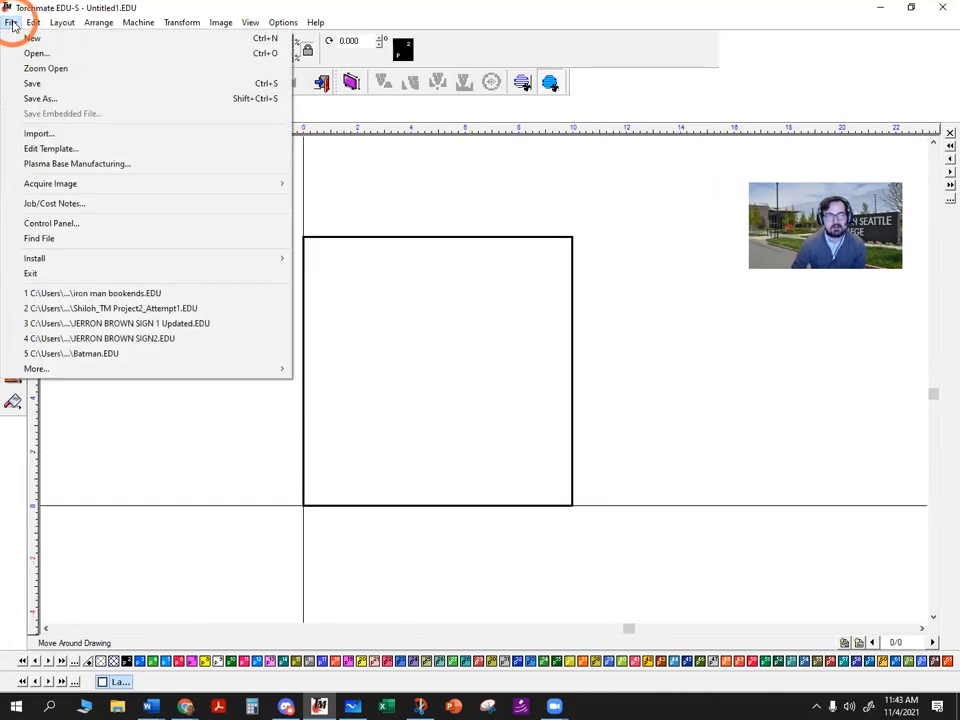
{"action": "left_click", "coordinate": [52, 136]}
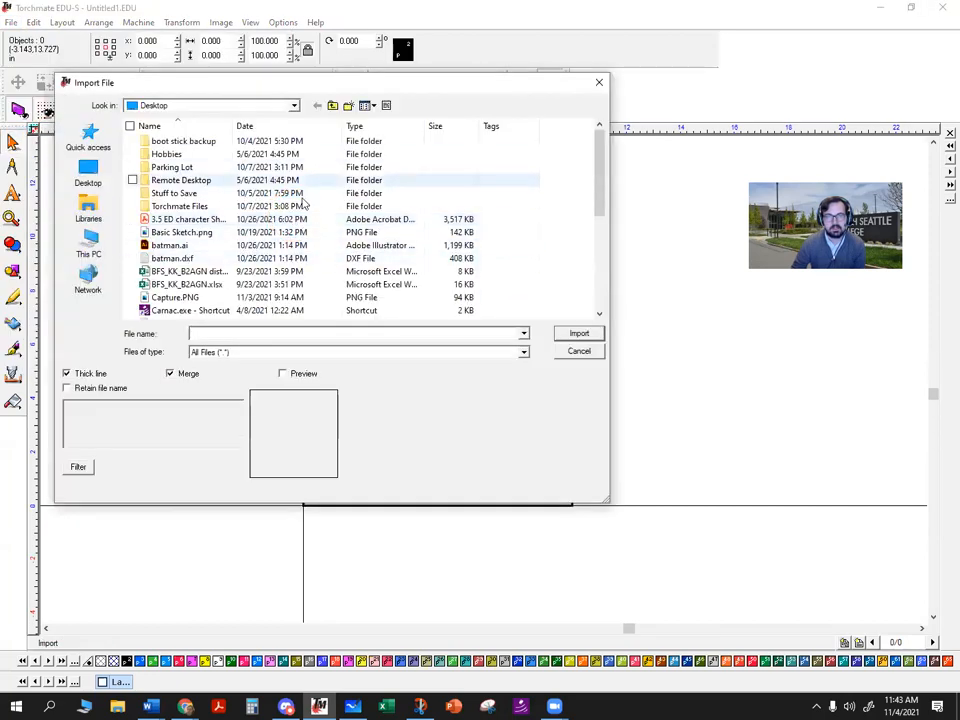
{"action": "scroll", "coordinate": [240, 228], "scroll_direction": "down", "scroll_amount": 2}
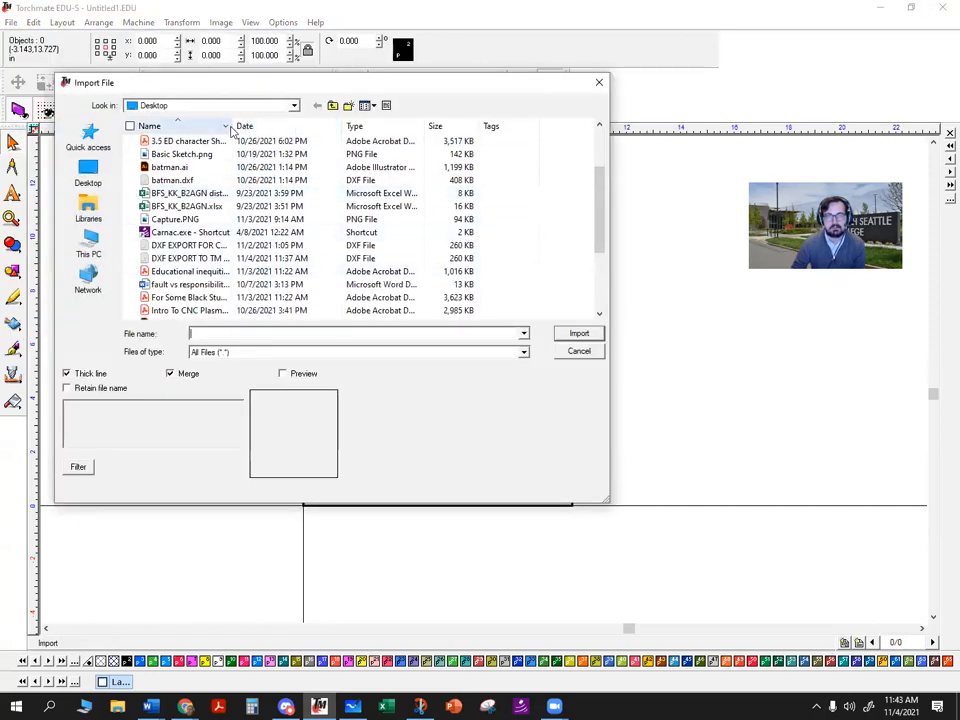
{"action": "double_click", "coordinate": [237, 127]}
{"action": "scroll", "coordinate": [237, 252], "scroll_direction": "down", "scroll_amount": 2}
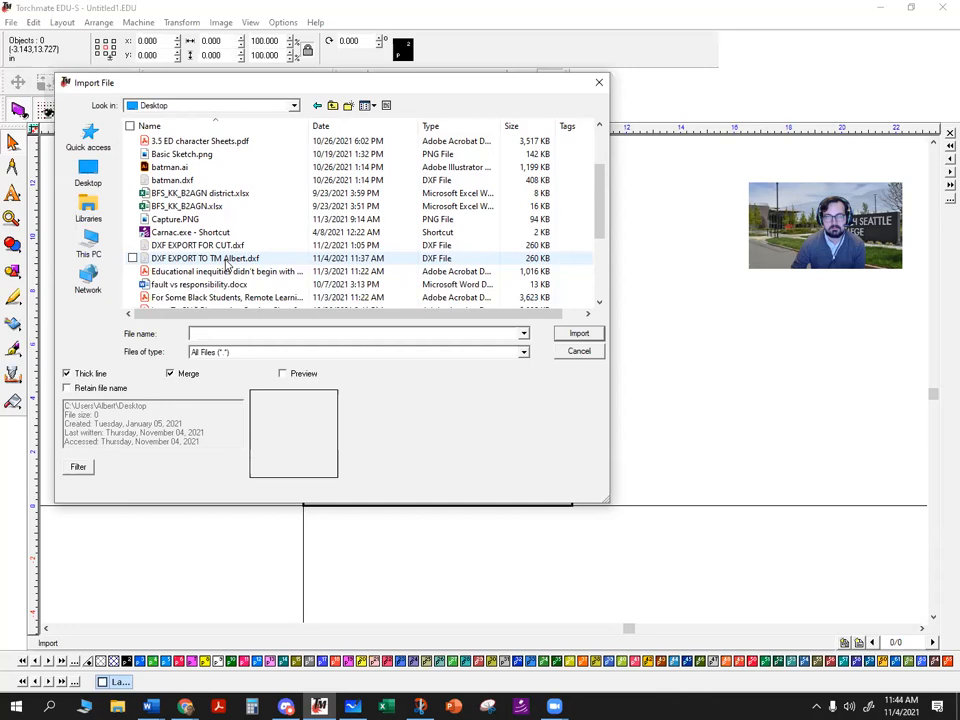
{"action": "left_click", "coordinate": [237, 258]}
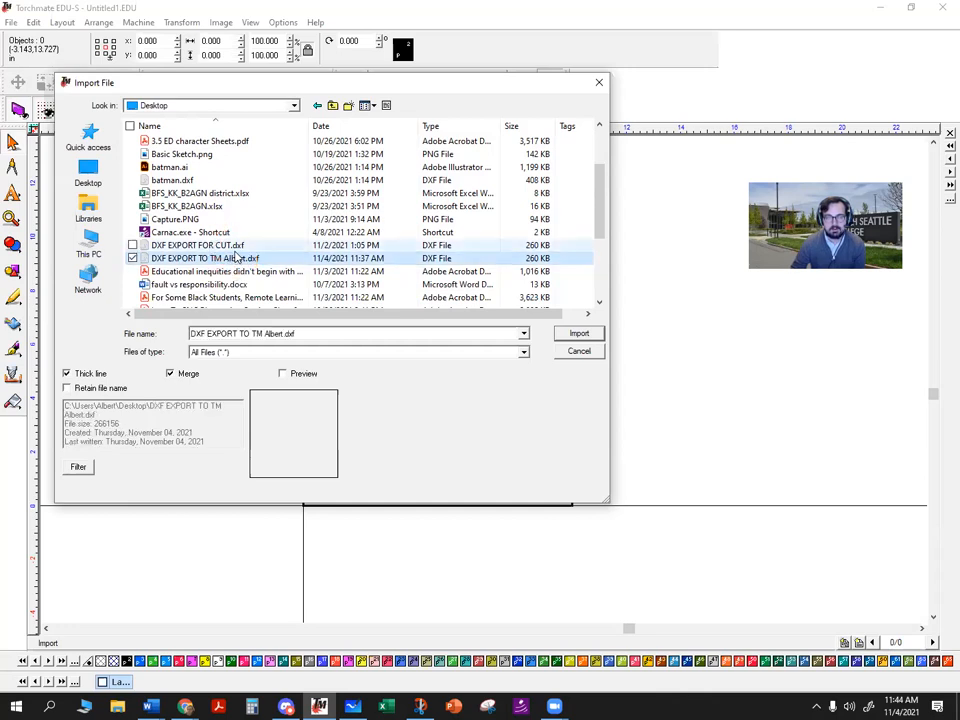
{"action": "left_click", "coordinate": [70, 374]}
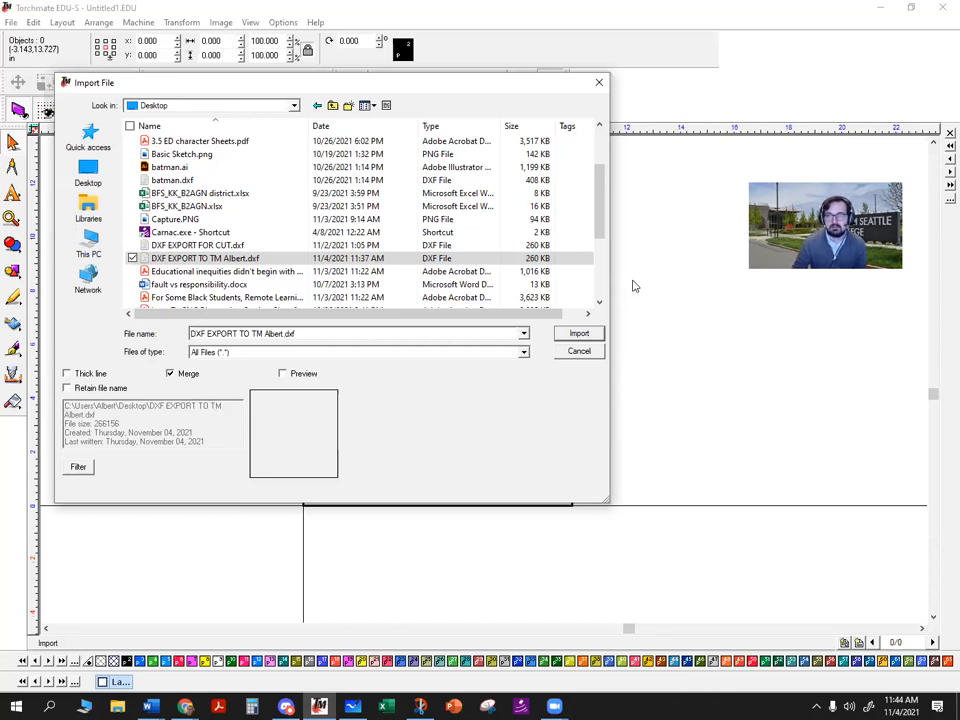
{"action": "left_click", "coordinate": [580, 335]}
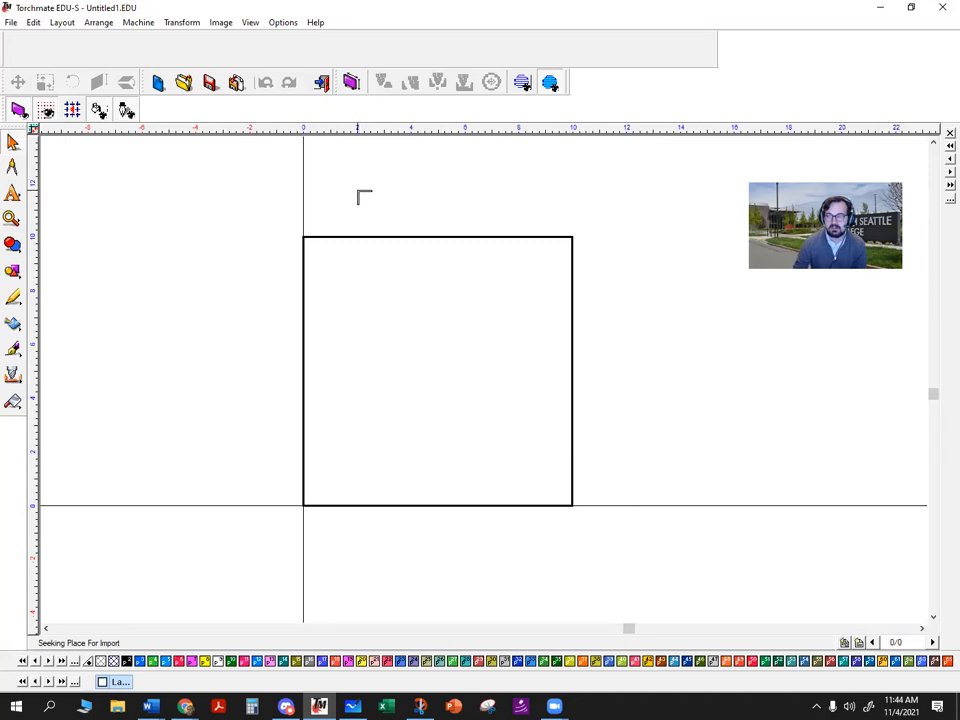
Step: Place the import at the material's upper-left corner and accept the DXF options with polygons and inches as the scale
{"action": "left_click", "coordinate": [306, 242]}
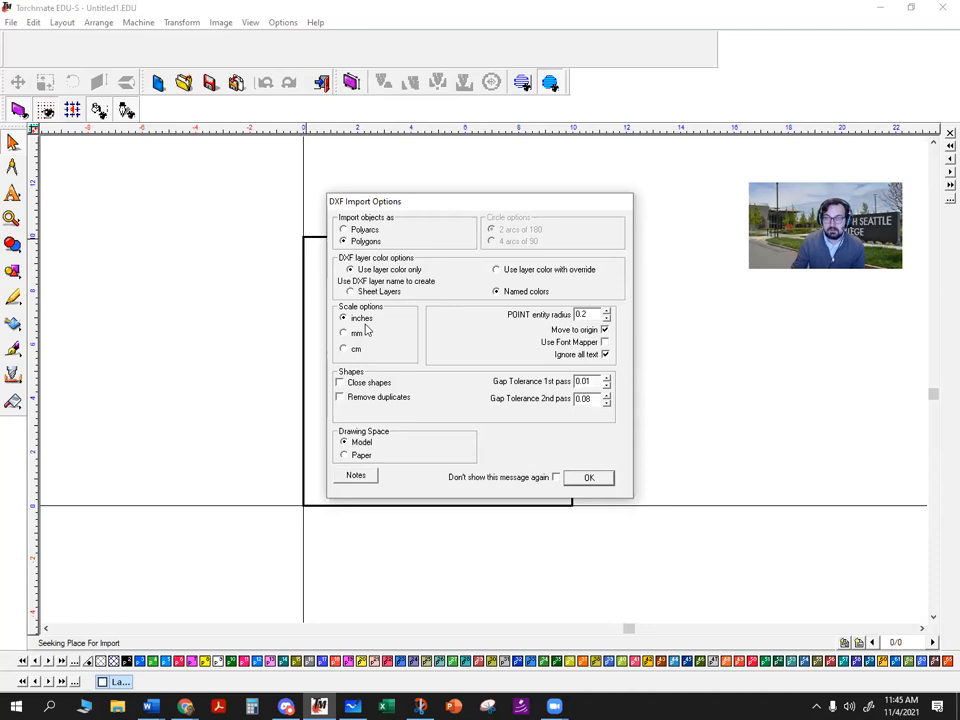
{"action": "left_click", "coordinate": [598, 384]}
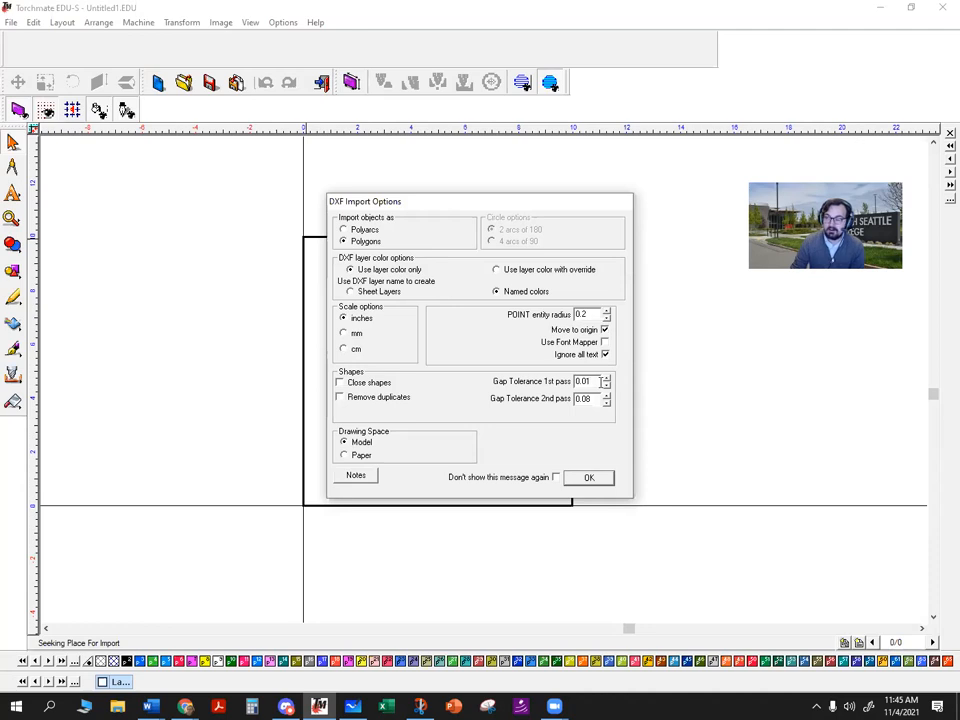
{"action": "left_click", "coordinate": [586, 382]}
{"action": "left_click_drag", "start_coordinate": [587, 383], "coordinate": [600, 426]}
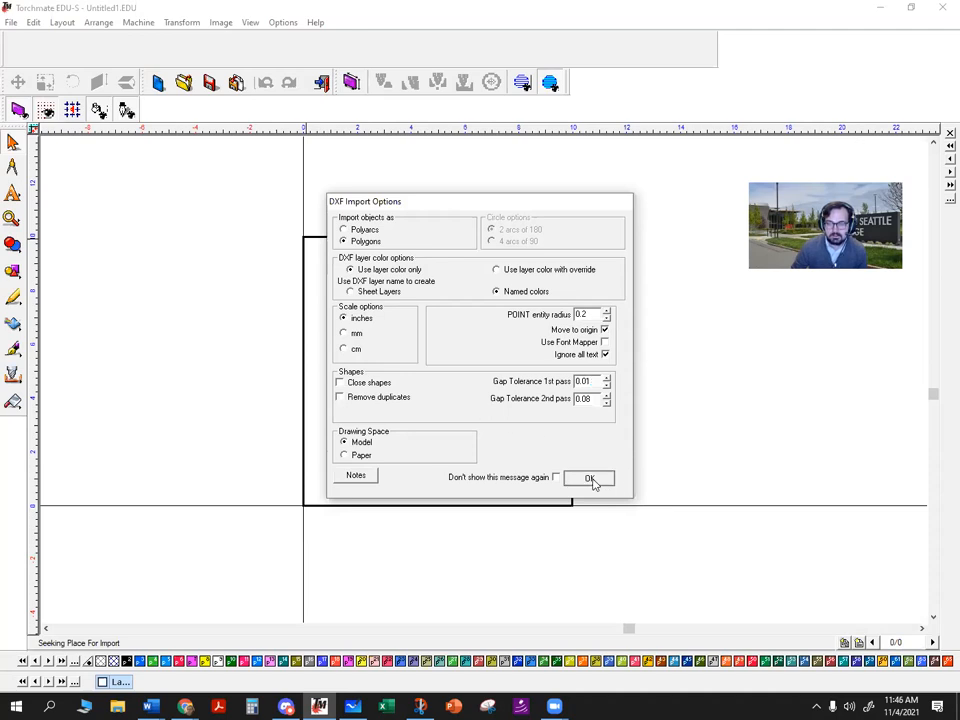
{"action": "left_click", "coordinate": [590, 478]}
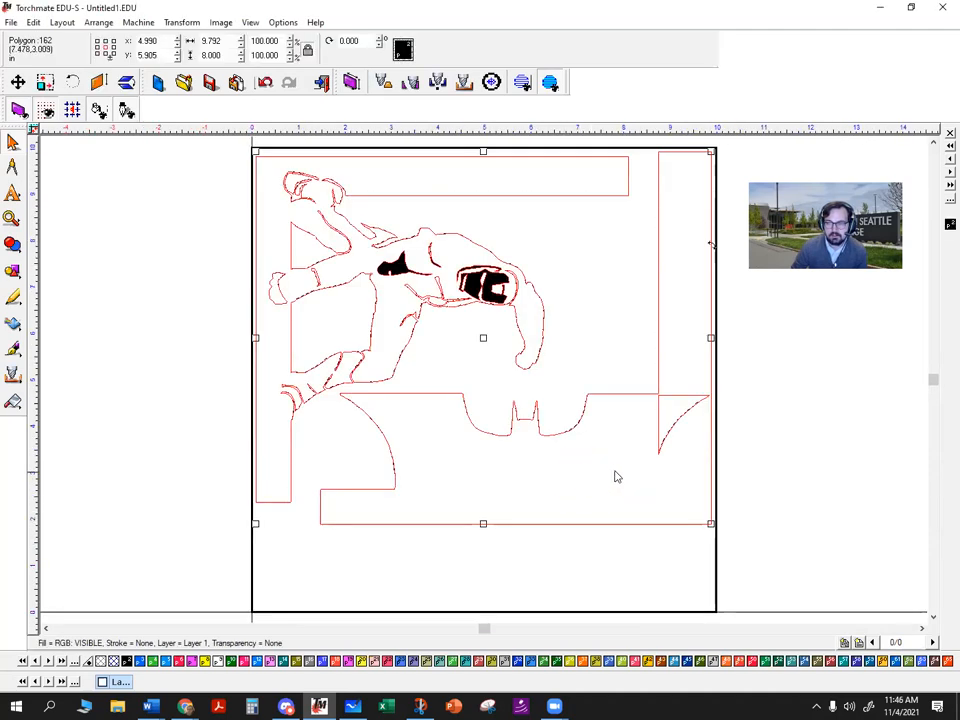
{"action": "left_click", "coordinate": [797, 399]}
{"action": "left_click", "coordinate": [250, 22]}
{"action": "left_click", "coordinate": [262, 52]}
{"action": "left_click", "coordinate": [250, 22]}
{"action": "left_click", "coordinate": [264, 51]}
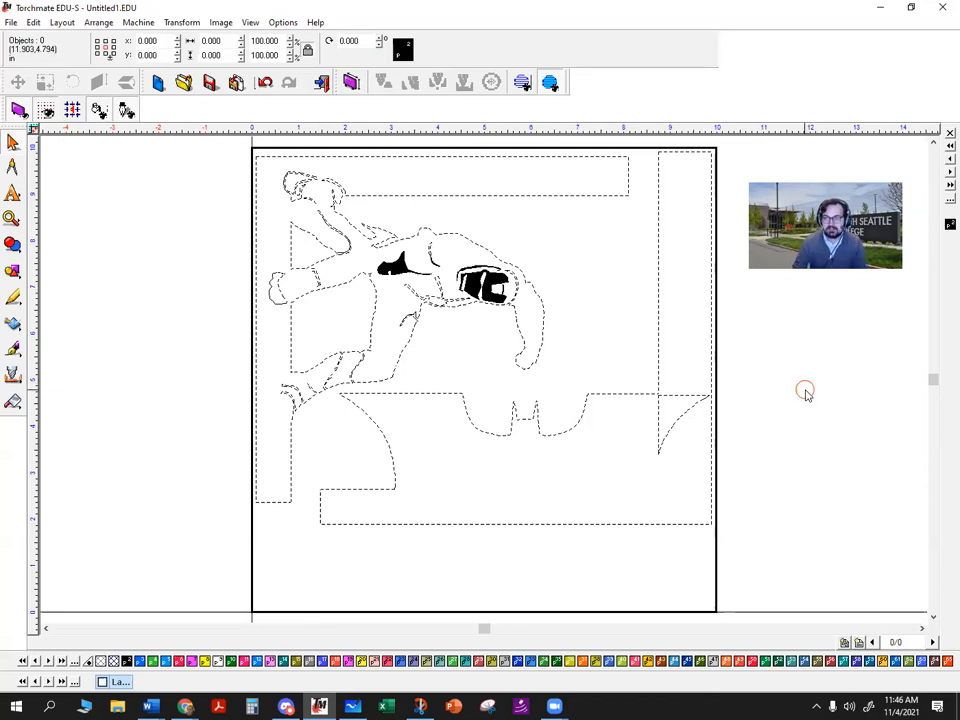
Step: Check individual line segments of the Batman bookend outline to see which ones are separate polygons, finishing with nothing selected
{"action": "left_click", "coordinate": [658, 372]}
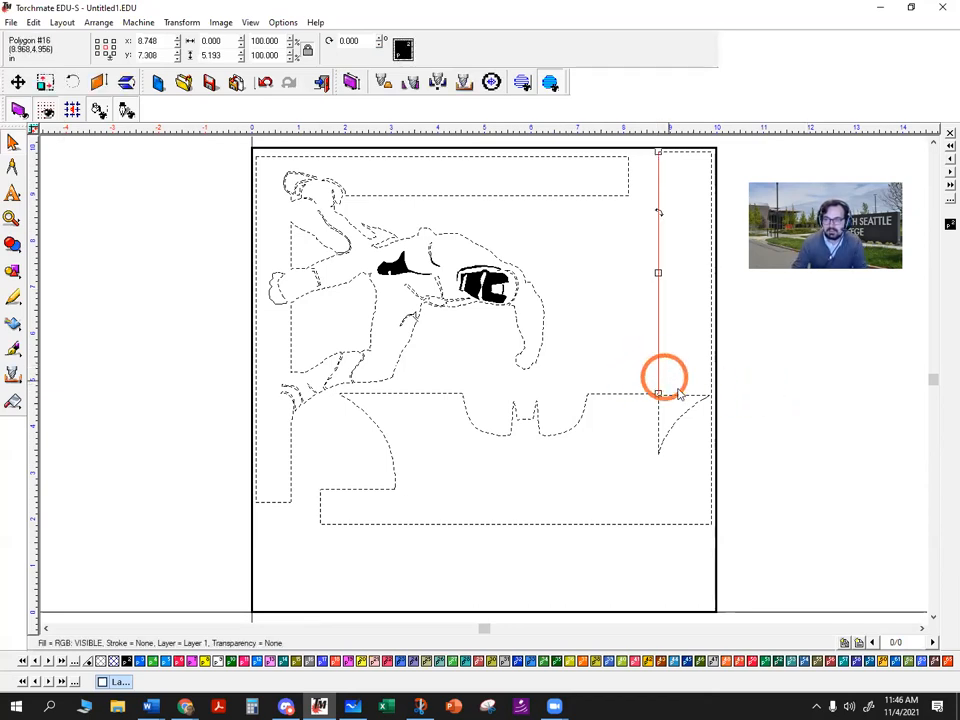
{"action": "left_click", "coordinate": [680, 395]}
{"action": "left_click", "coordinate": [711, 425]}
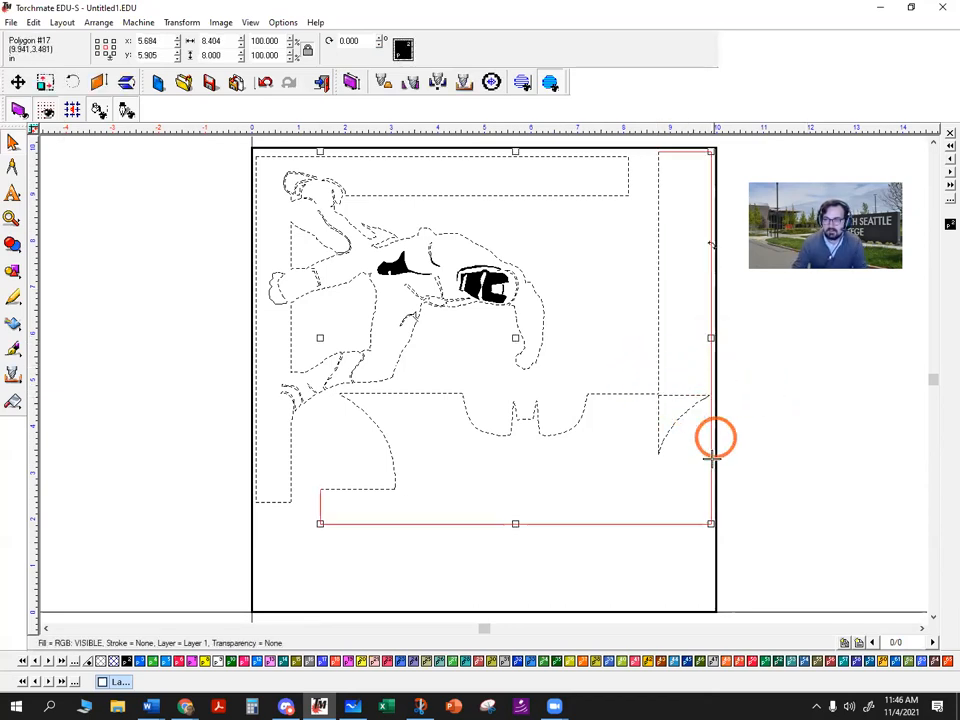
{"action": "left_click", "coordinate": [366, 489]}
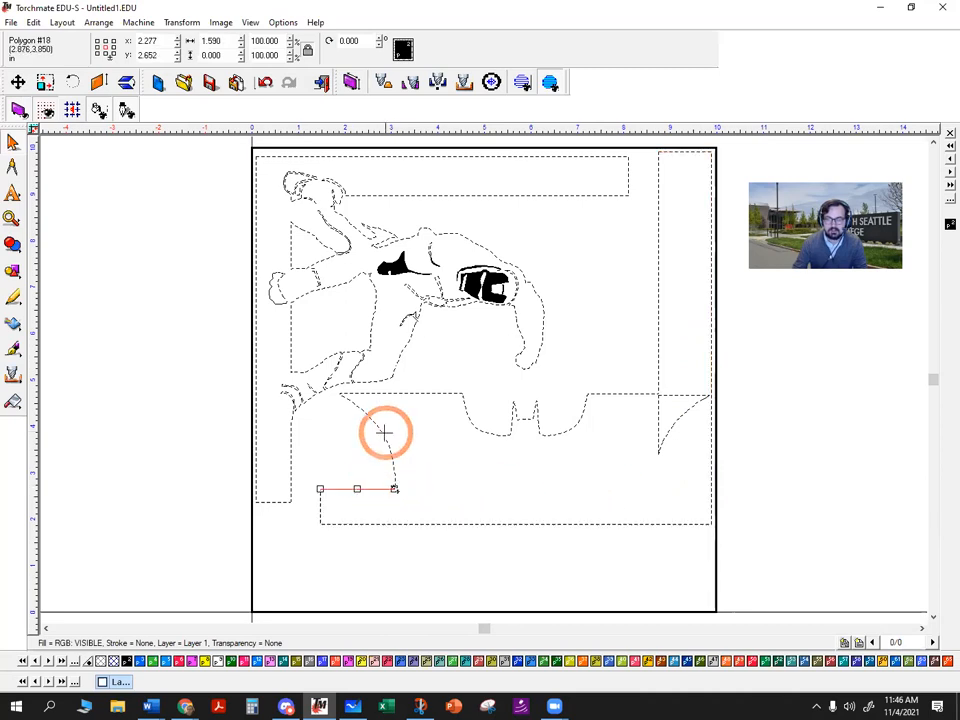
{"action": "left_click", "coordinate": [379, 431]}
{"action": "left_click", "coordinate": [615, 455]}
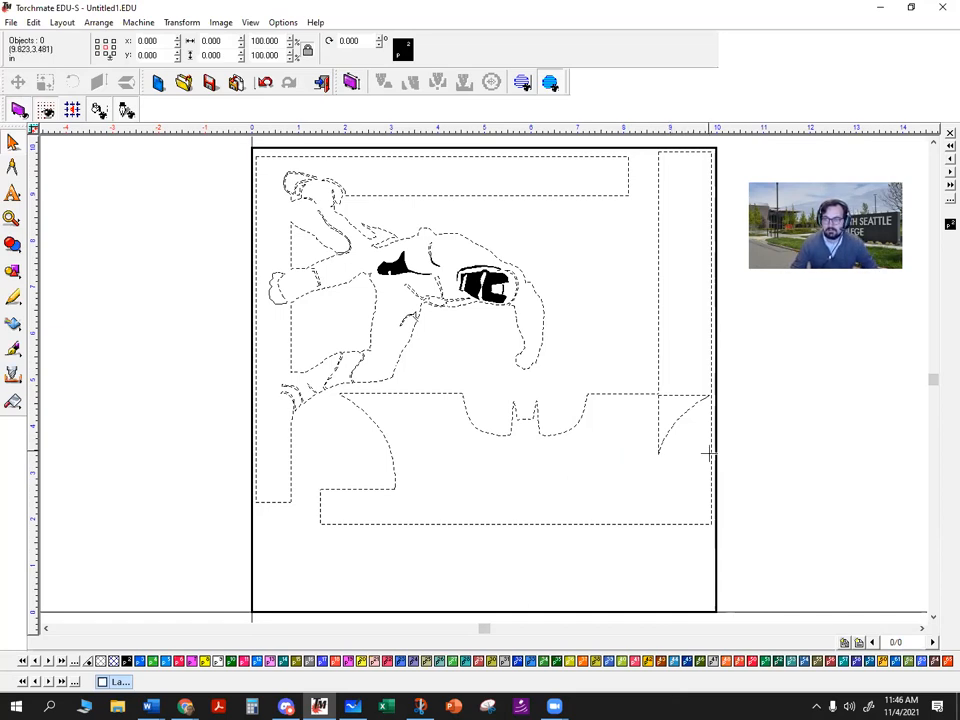
Step: Select all the separate segments of the Batman bookend outline, including its long bottom and outer edges and the inner vertical edge
{"action": "left_click_drag", "start_coordinate": [770, 372], "coordinate": [330, 558]}
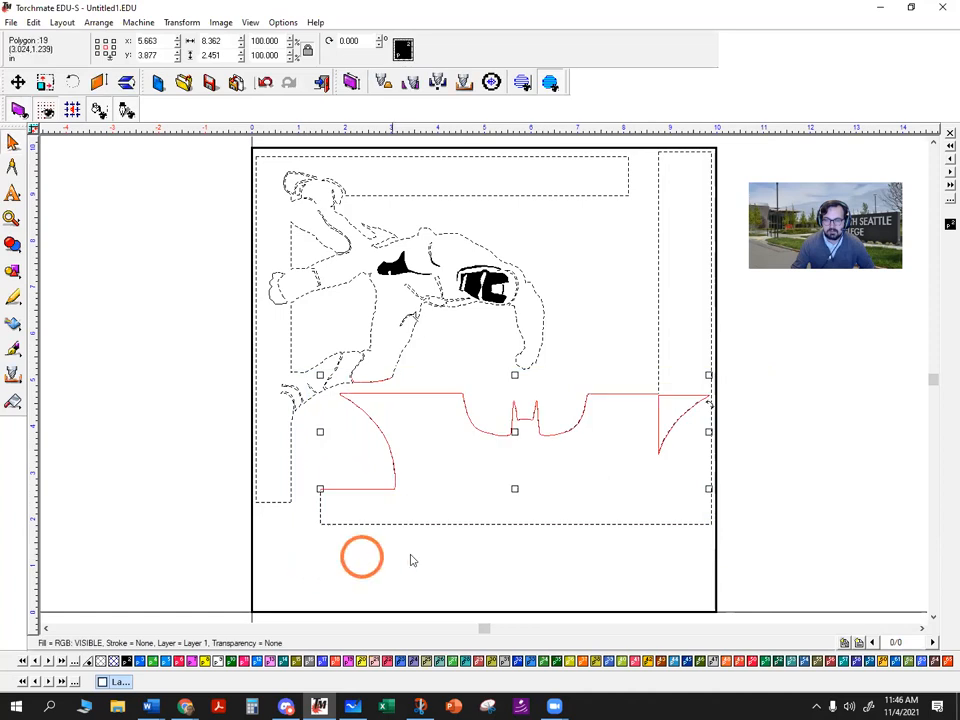
{"action": "left_click", "coordinate": [508, 523]}
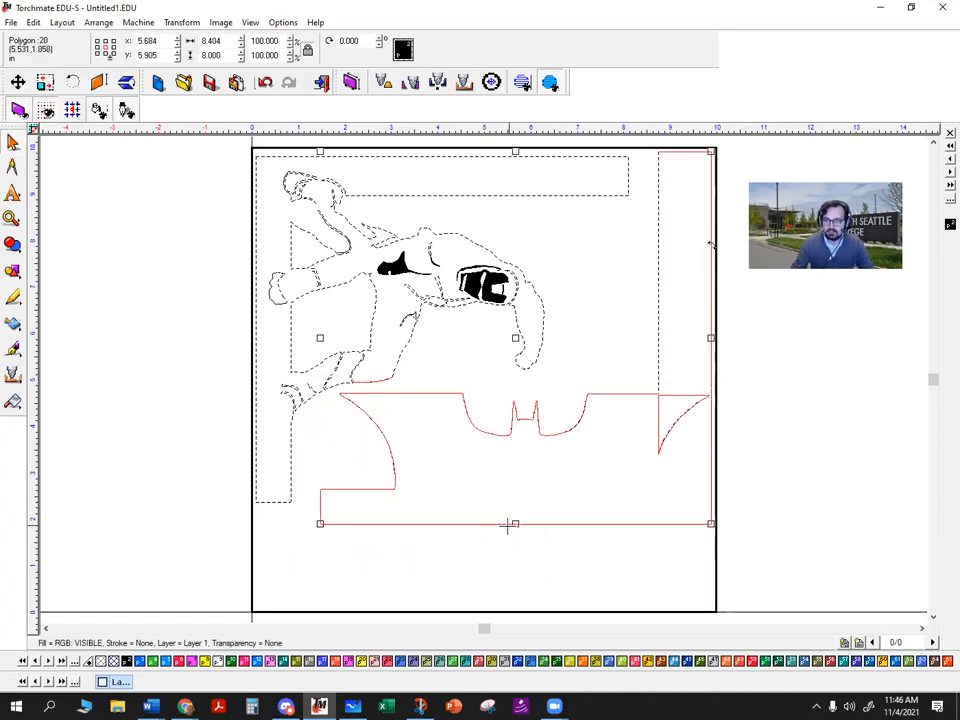
{"action": "left_click", "coordinate": [658, 366]}
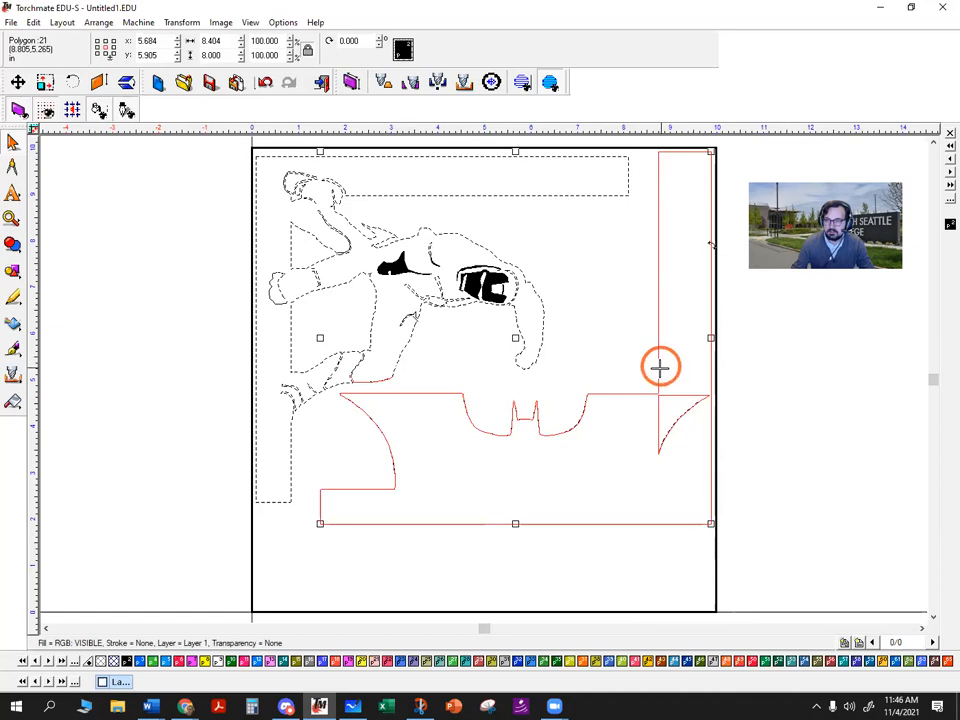
{"action": "scroll", "coordinate": [372, 385], "scroll_direction": "up", "scroll_amount": 1}
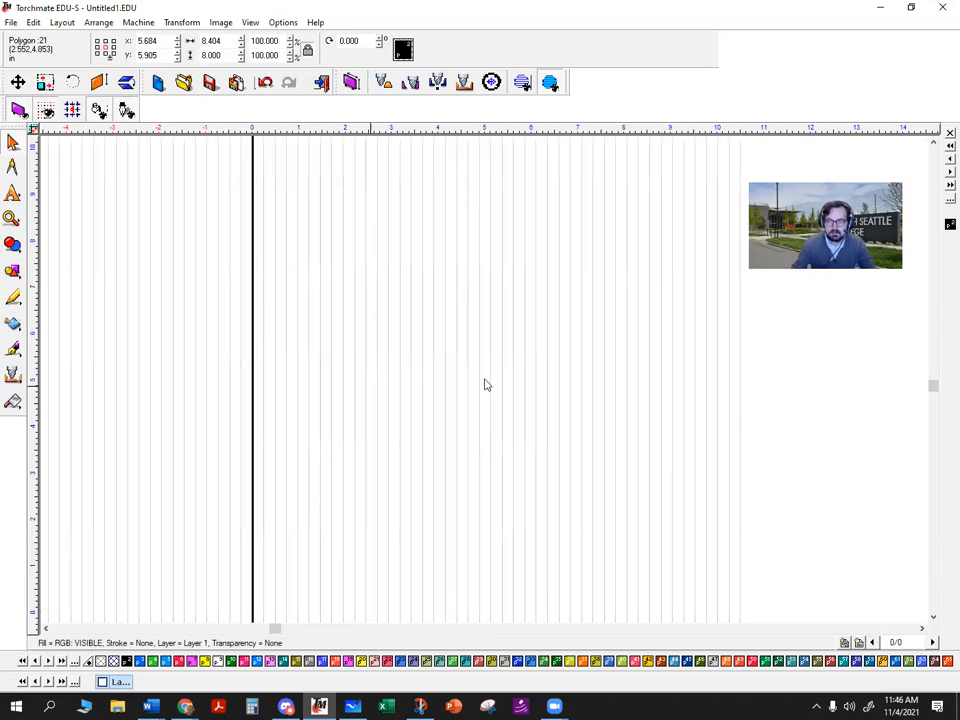
{"action": "left_click", "coordinate": [493, 371]}
{"action": "left_click", "coordinate": [587, 422]}
{"action": "scroll", "coordinate": [587, 430], "scroll_direction": "down", "scroll_amount": 3}
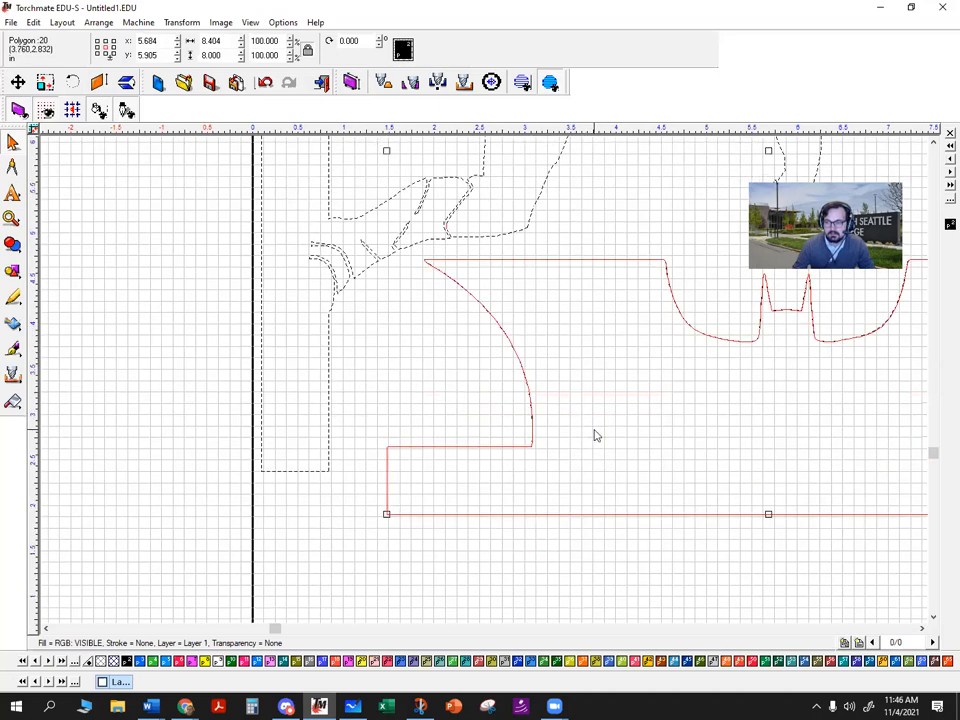
{"action": "scroll", "coordinate": [600, 435], "scroll_direction": "down", "scroll_amount": 2}
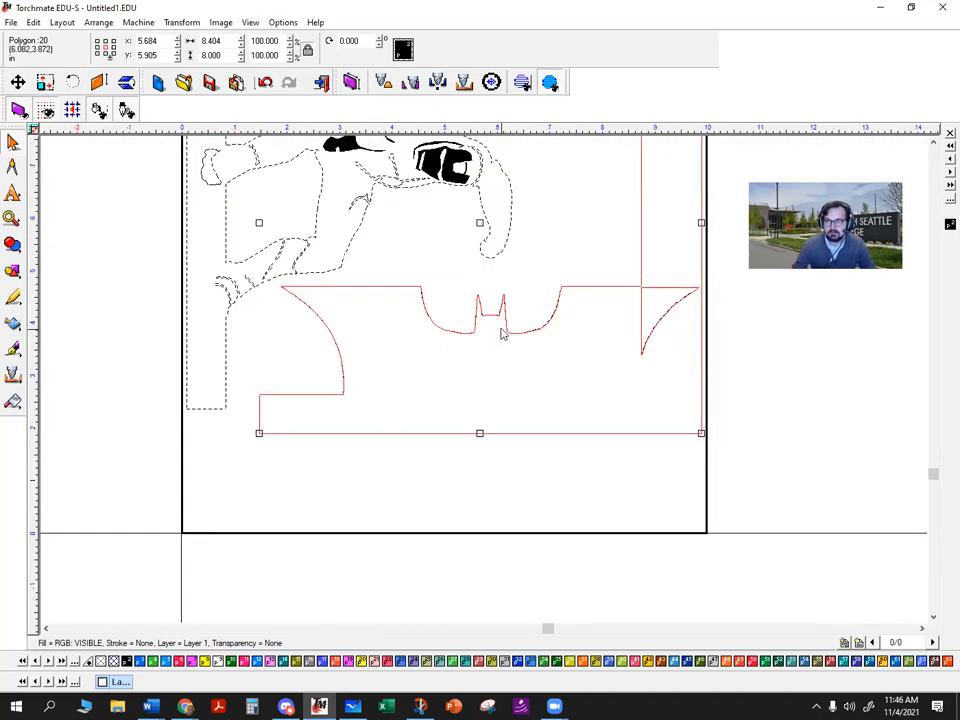
{"action": "scroll", "coordinate": [485, 384], "scroll_direction": "up", "scroll_amount": 1}
{"action": "scroll", "coordinate": [485, 384], "scroll_direction": "down", "scroll_amount": 2}
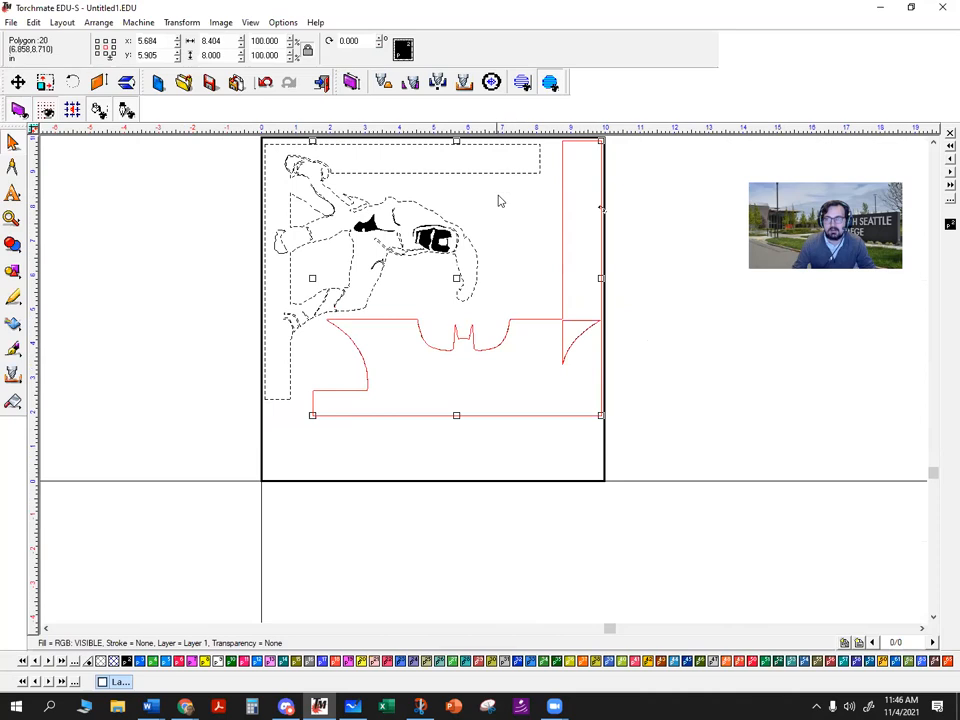
Step: Connect the selected Batman segments into a single path with an allowable error of .01
{"action": "left_click", "coordinate": [97, 24]}
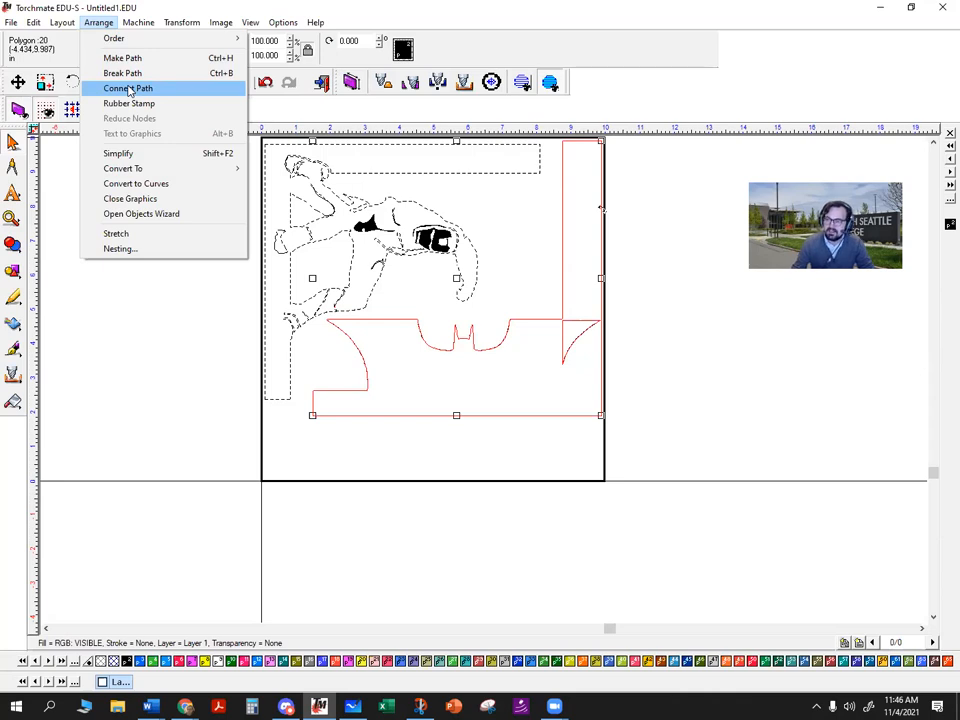
{"action": "left_click", "coordinate": [155, 92]}
{"action": "left_click", "coordinate": [472, 374]}
{"action": "left_click_drag", "start_coordinate": [489, 360], "coordinate": [414, 356]}
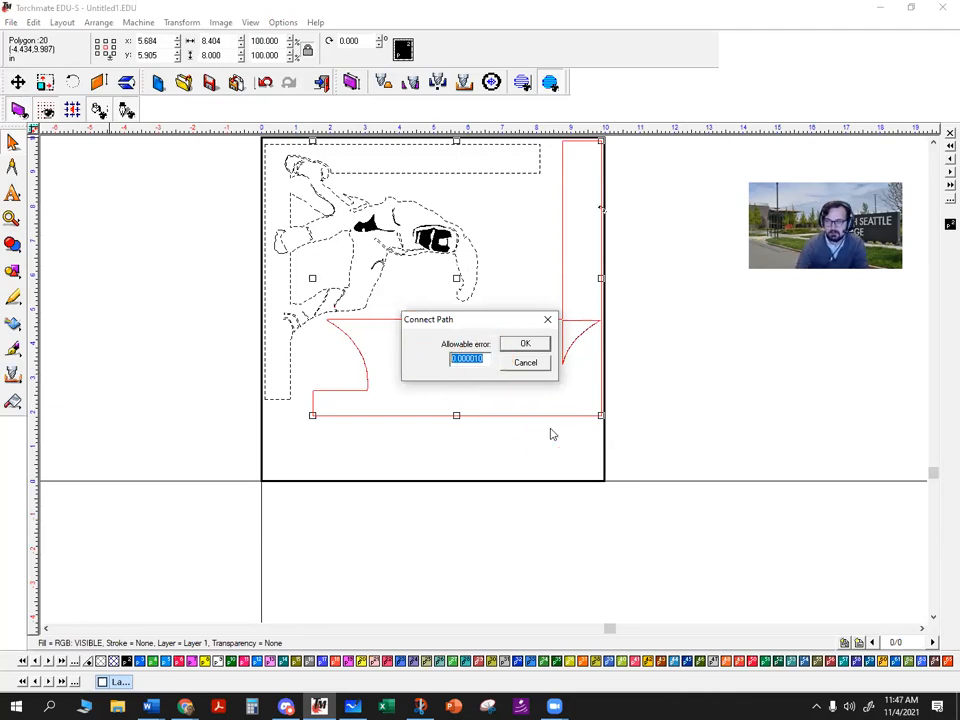
{"action": "key", "text": "BackSpace"}
{"action": "type", "text": "0"}
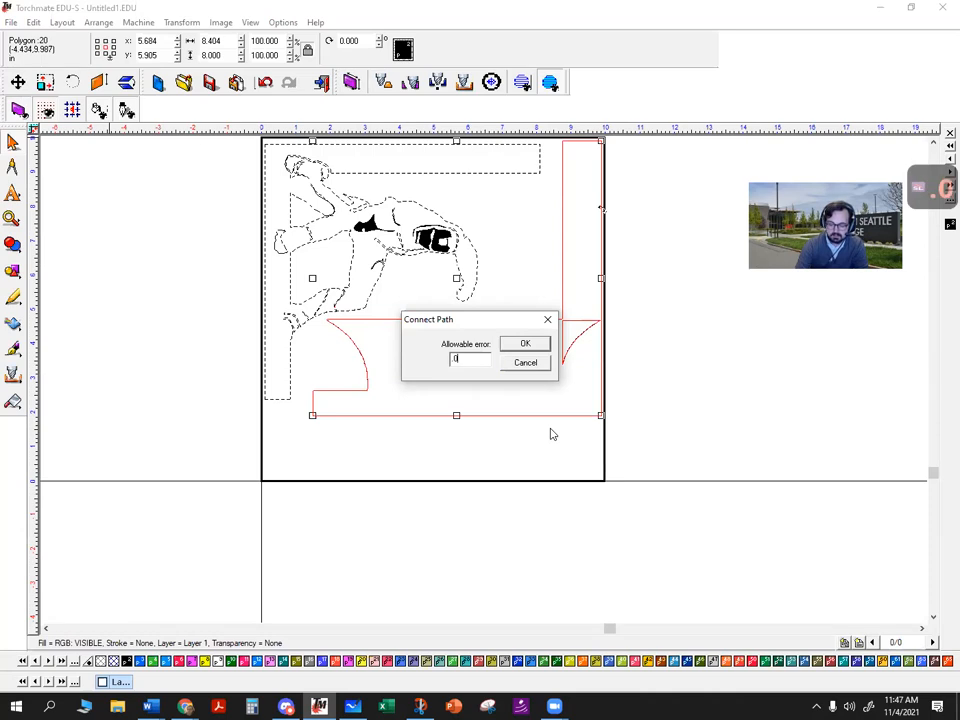
{"action": "type", "text": ".01"}
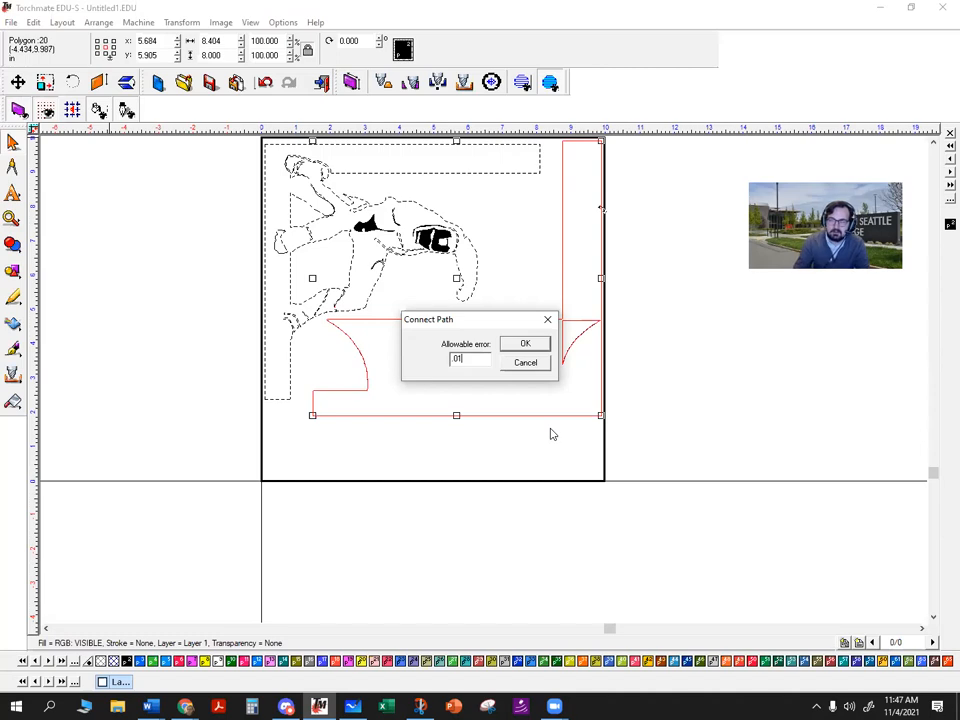
{"action": "left_click", "coordinate": [521, 345]}
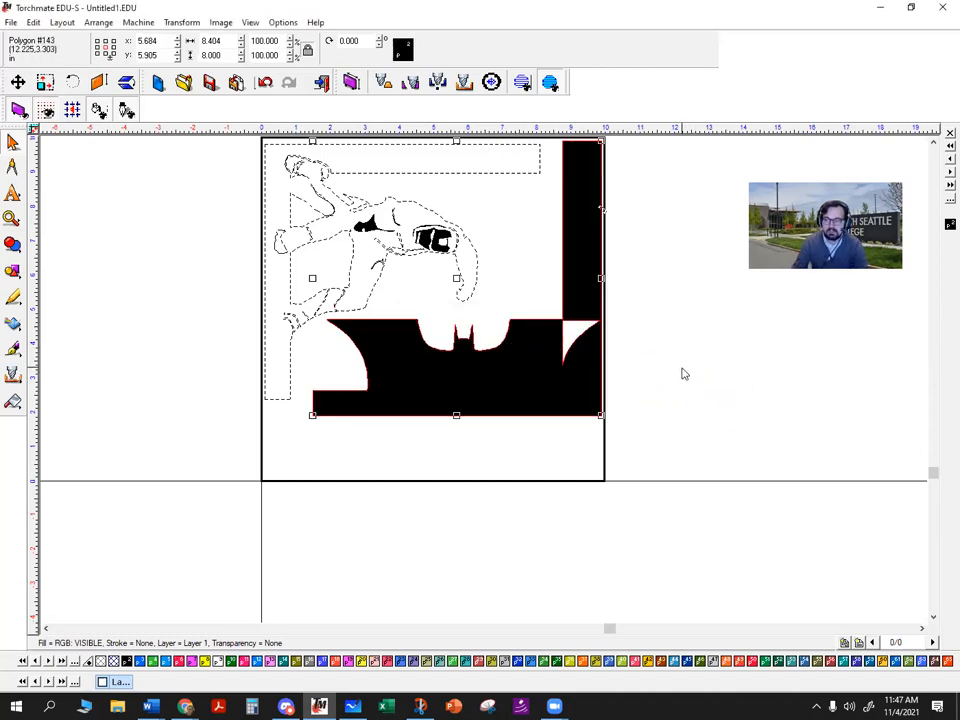
Step: Deselect the connected Batman part and show the drawing as outlines without fill
{"action": "middle_click_drag", "start_coordinate": [515, 359], "coordinate": [517, 374]}
{"action": "left_click", "coordinate": [565, 438]}
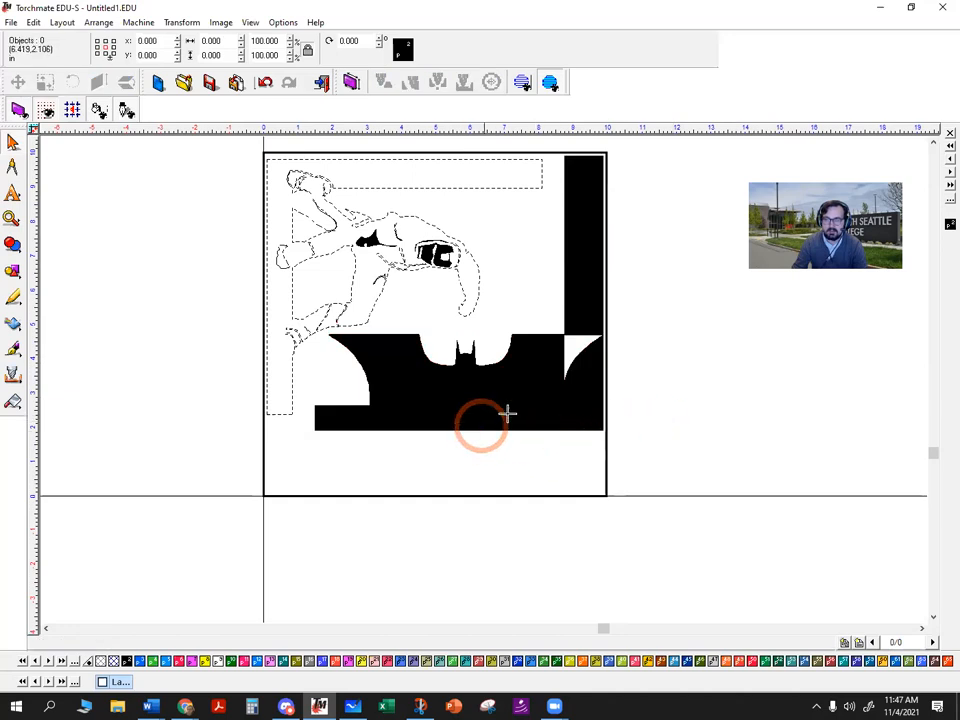
{"action": "scroll", "coordinate": [486, 416], "scroll_direction": "up", "scroll_amount": 2}
{"action": "left_click", "coordinate": [250, 22]}
{"action": "left_click", "coordinate": [268, 54]}
{"action": "left_click", "coordinate": [574, 404]}
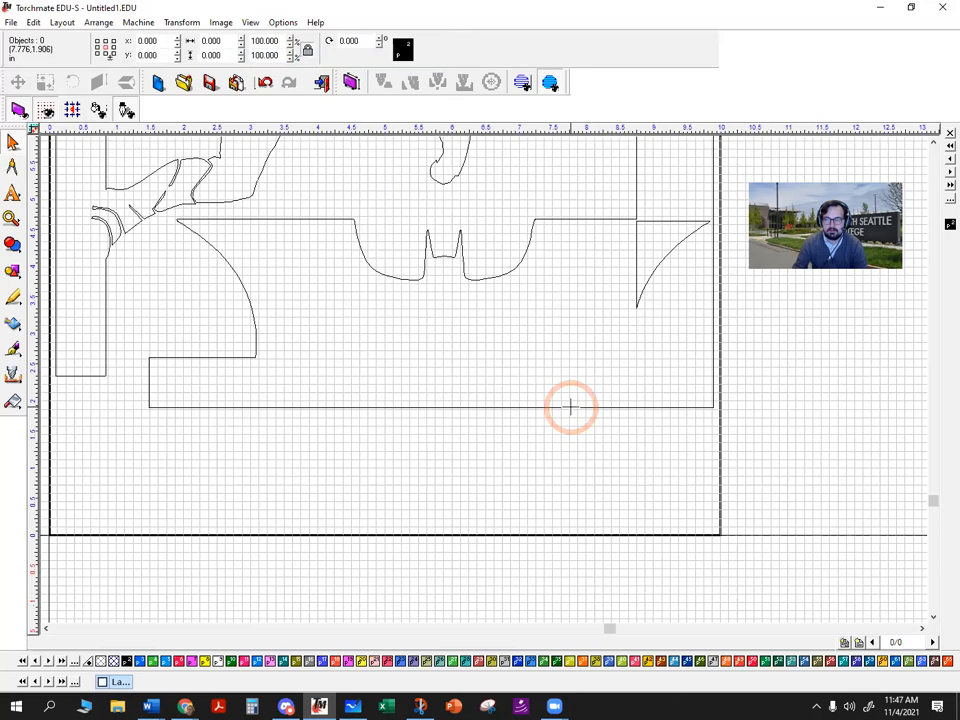
Step: Open the Batman outline for node editing and examine its nodes at the base corners, bat shape and wing tip
{"action": "double_click", "coordinate": [570, 406]}
{"action": "left_click_drag", "start_coordinate": [147, 407], "coordinate": [255, 420]}
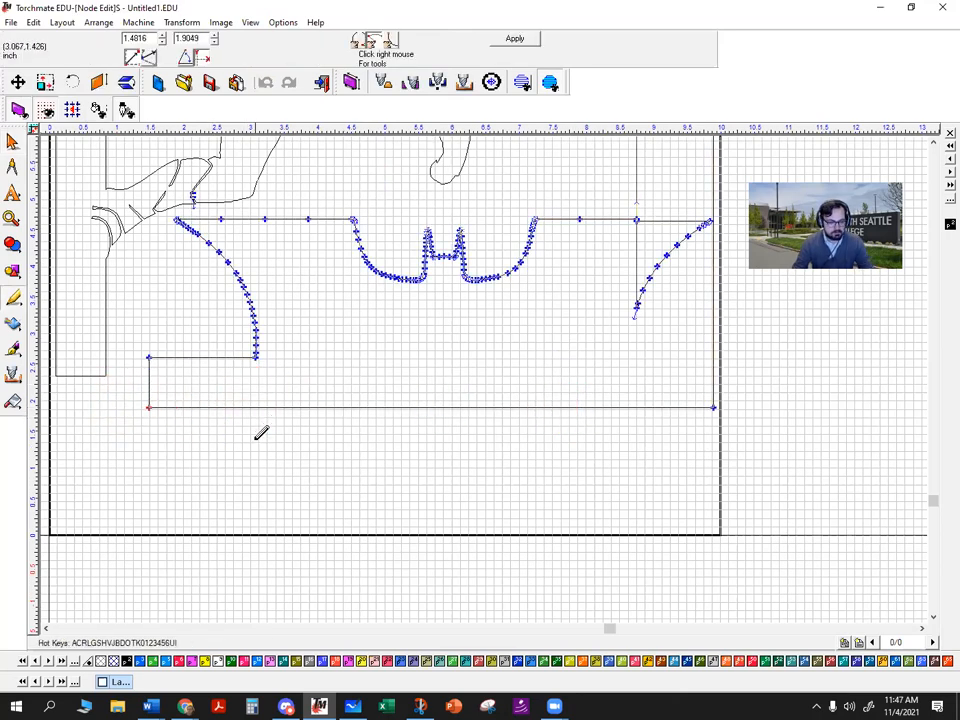
{"action": "scroll", "coordinate": [256, 438], "scroll_direction": "up", "scroll_amount": 1}
{"action": "scroll", "coordinate": [501, 390], "scroll_direction": "down", "scroll_amount": 2}
{"action": "middle_click_drag", "start_coordinate": [597, 393], "coordinate": [433, 467]}
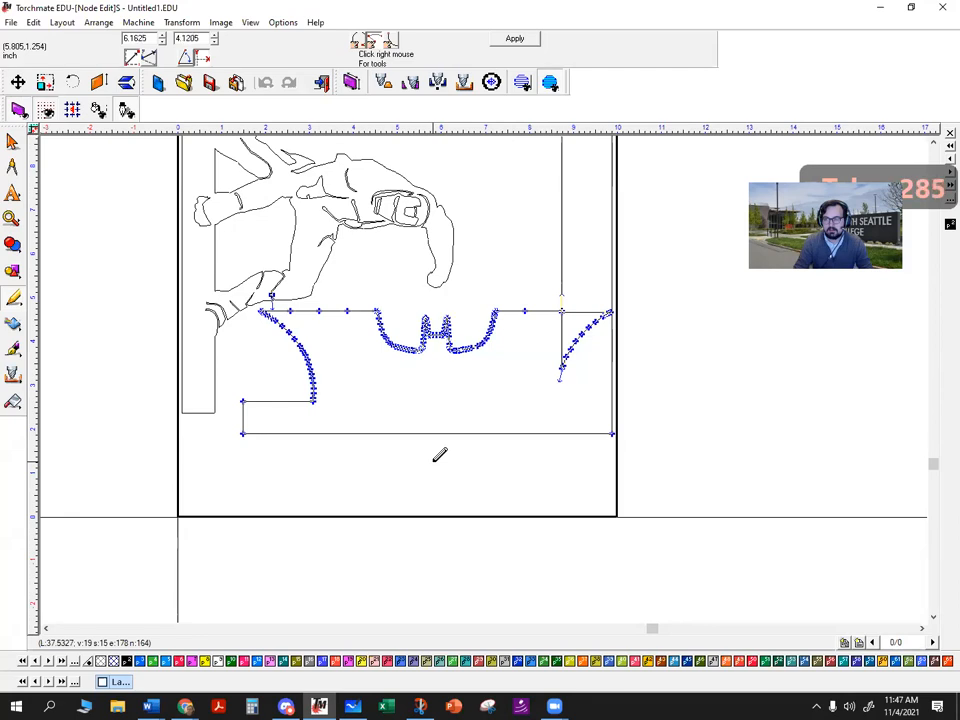
{"action": "scroll", "coordinate": [651, 424], "scroll_direction": "up", "scroll_amount": 5}
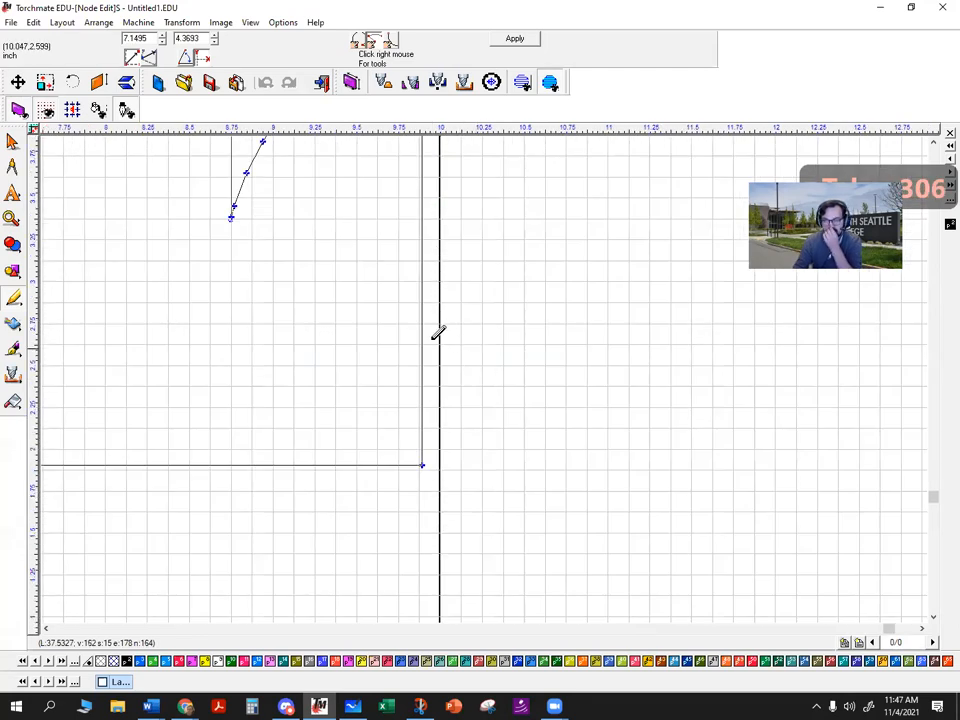
{"action": "left_click", "coordinate": [349, 249]}
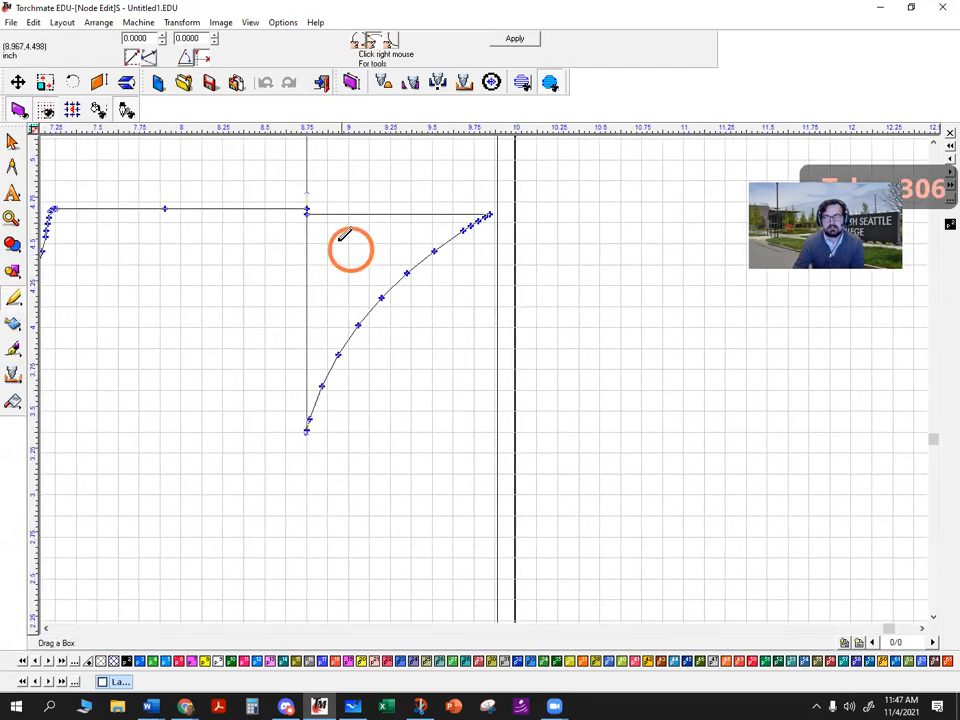
{"action": "left_click", "coordinate": [497, 356]}
{"action": "scroll", "coordinate": [497, 400], "scroll_direction": "down", "scroll_amount": 5}
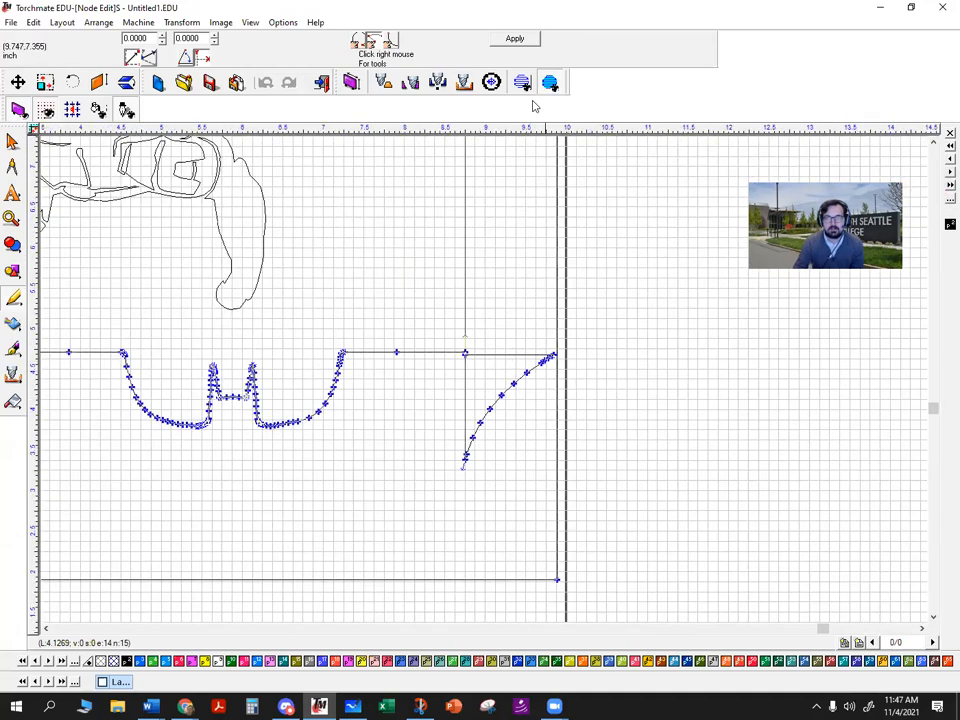
Step: Leave node editing and return the drawing to the filled view with the Batman part deselected
{"action": "left_click", "coordinate": [516, 39]}
{"action": "left_click", "coordinate": [550, 82]}
{"action": "left_click", "coordinate": [251, 23]}
{"action": "left_click", "coordinate": [266, 53]}
{"action": "left_click_drag", "start_coordinate": [548, 456], "coordinate": [664, 429]}
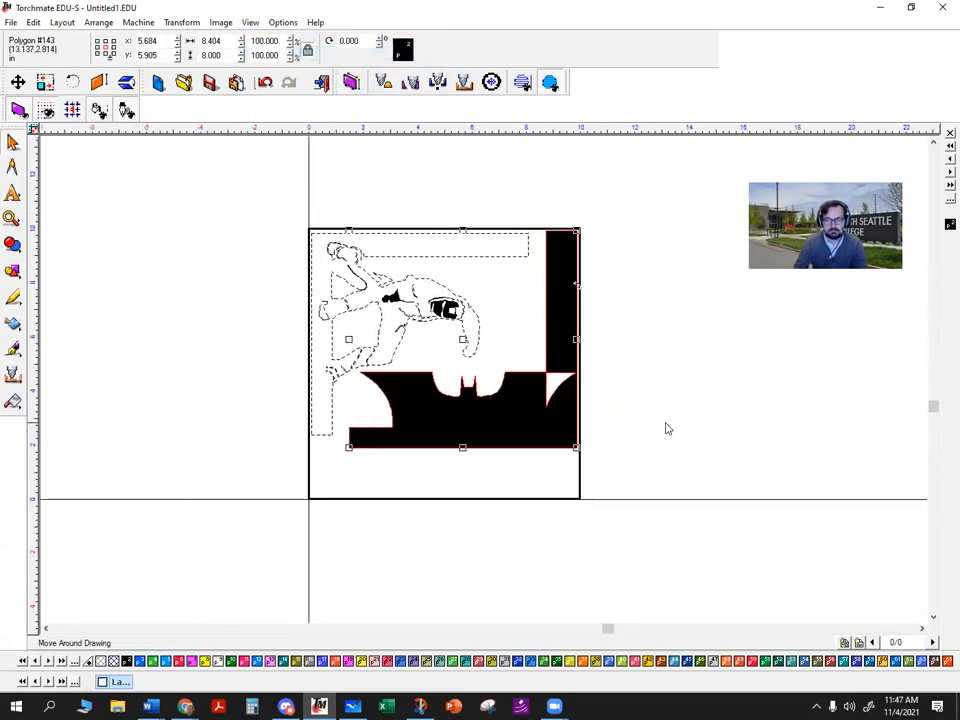
{"action": "left_click", "coordinate": [580, 445]}
{"action": "mouse_move", "coordinate": [525, 413]}
{"action": "left_mouse_down"}
{"action": "mouse_move", "coordinate": [510, 369]}
{"action": "mouse_move", "coordinate": [517, 394]}
{"action": "left_mouse_up"}
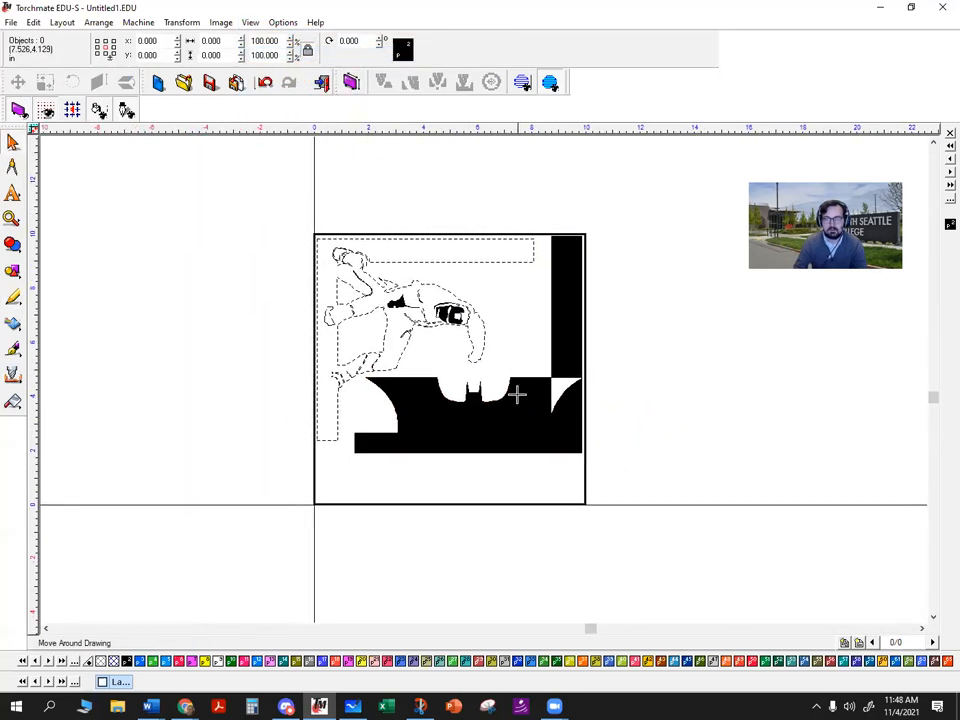
{"action": "left_click_drag", "start_coordinate": [512, 494], "coordinate": [486, 498]}
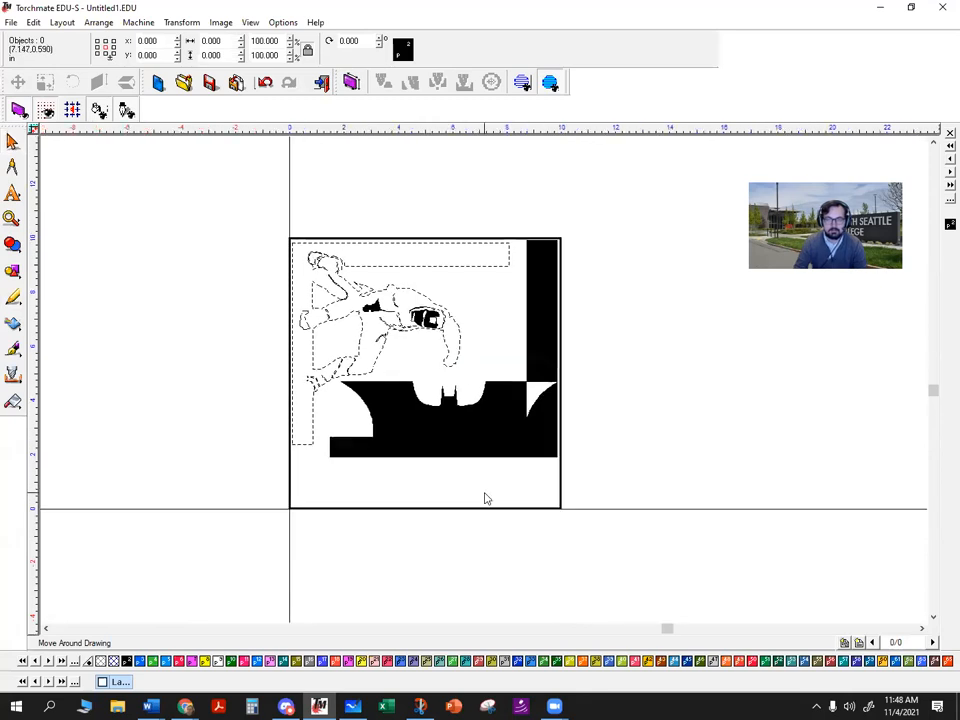
{"action": "left_click_drag", "start_coordinate": [363, 428], "coordinate": [377, 441]}
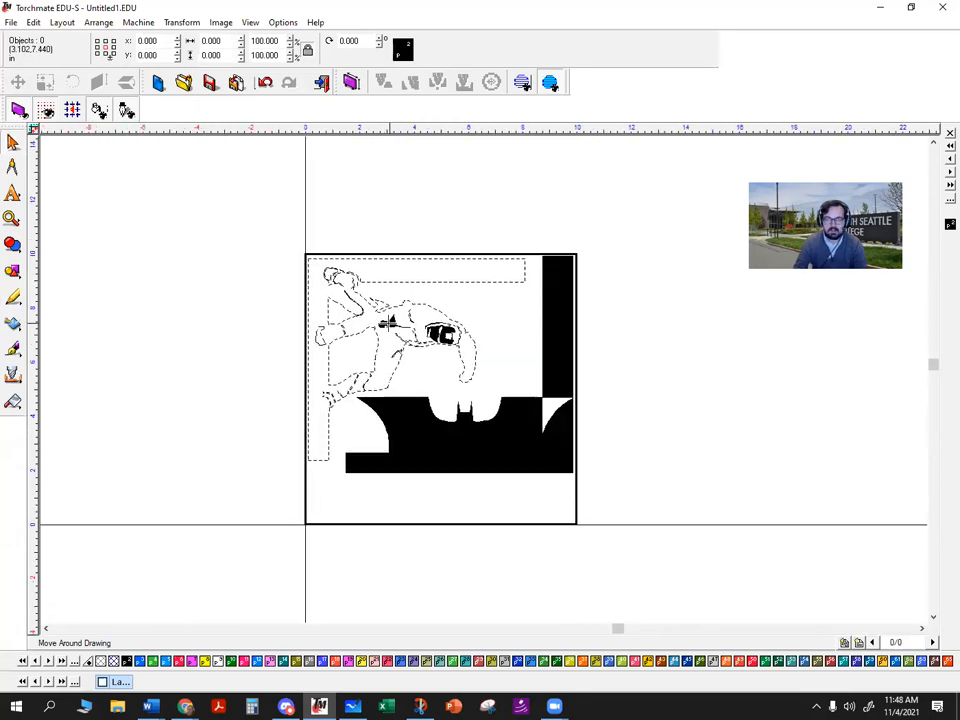
{"action": "left_click_drag", "start_coordinate": [477, 315], "coordinate": [535, 319]}
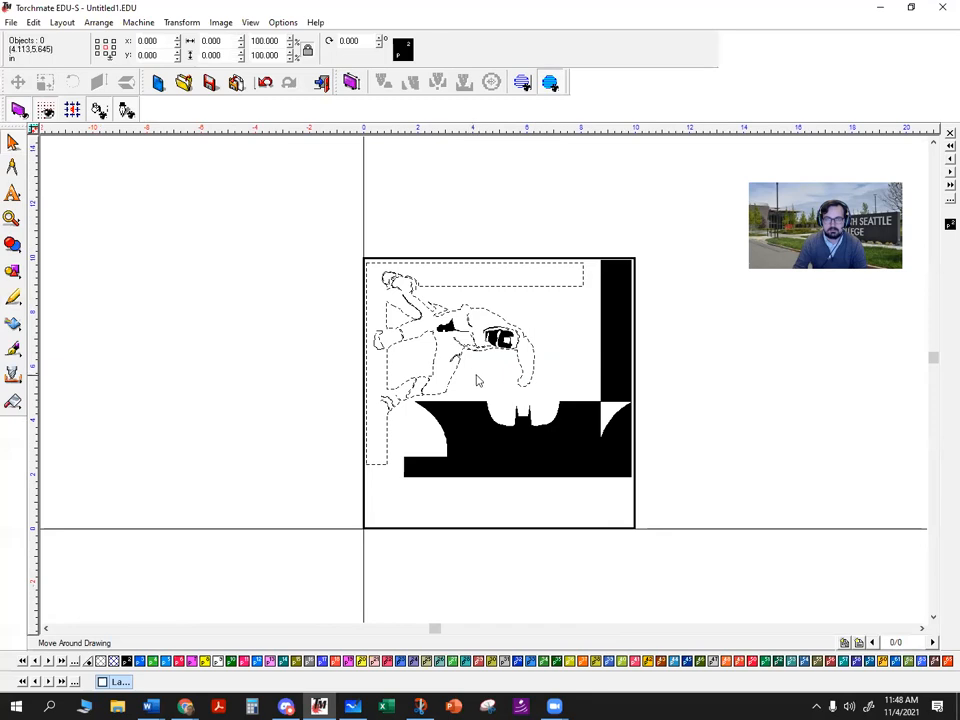
{"action": "scroll", "coordinate": [477, 380], "scroll_direction": "up", "scroll_amount": 2}
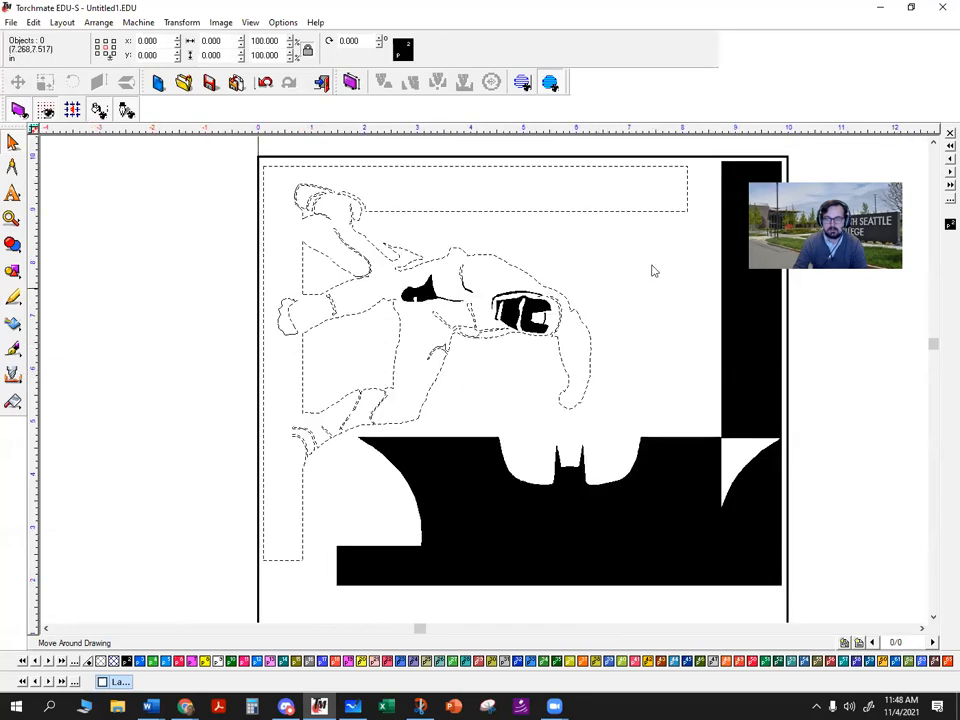
{"action": "scroll", "coordinate": [484, 385], "scroll_direction": "down", "scroll_amount": 2}
Step: Show the drawing as outlines and select all segments of the Iron Man bookend, including its outer and inner vertical edges
{"action": "left_click", "coordinate": [250, 22]}
{"action": "left_click", "coordinate": [282, 51]}
{"action": "left_click_drag", "start_coordinate": [469, 339], "coordinate": [481, 303]}
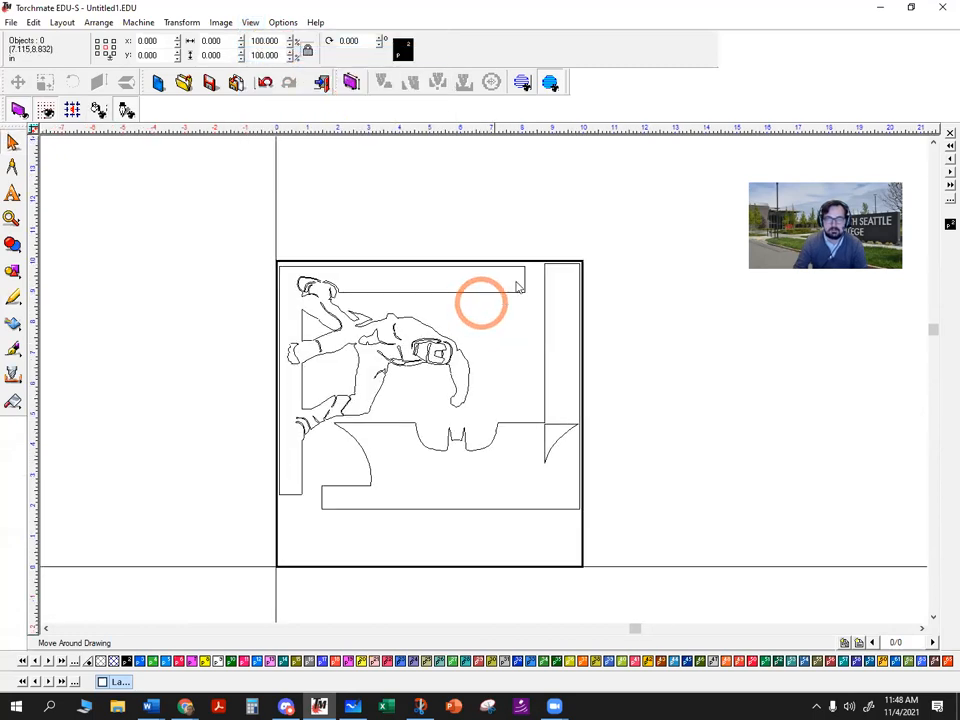
{"action": "left_click_drag", "start_coordinate": [536, 244], "coordinate": [201, 418]}
{"action": "scroll", "coordinate": [484, 386], "scroll_direction": "up", "scroll_amount": 2}
{"action": "mouse_move", "coordinate": [577, 411]}
{"action": "left_mouse_down"}
{"action": "mouse_move", "coordinate": [545, 416]}
{"action": "mouse_move", "coordinate": [493, 457]}
{"action": "left_mouse_up"}
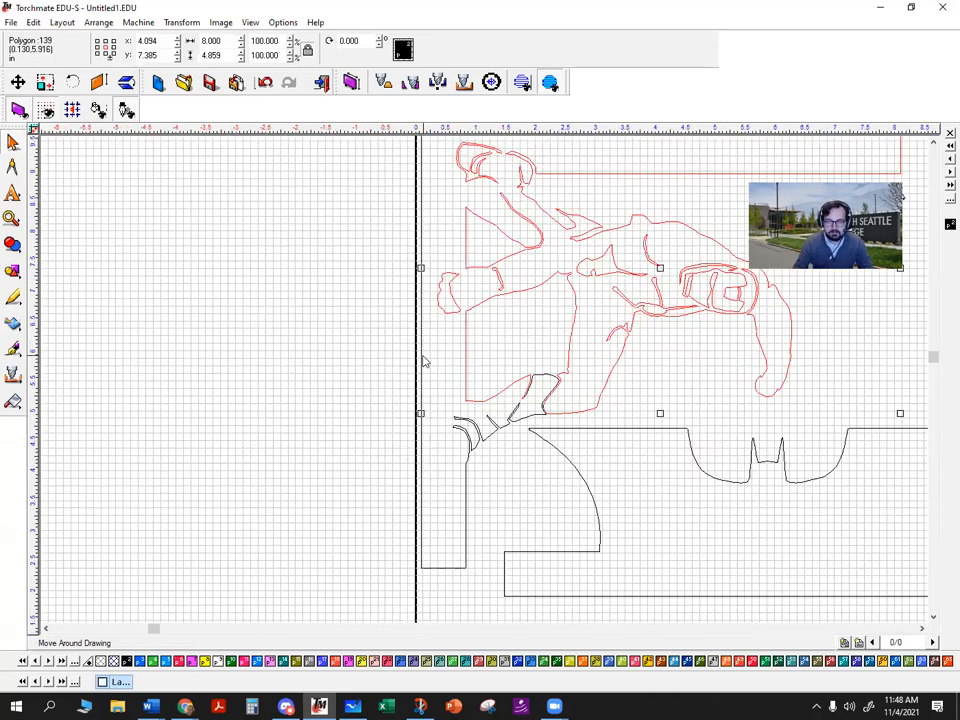
{"action": "left_click", "coordinate": [426, 518]}
{"action": "left_click", "coordinate": [463, 536]}
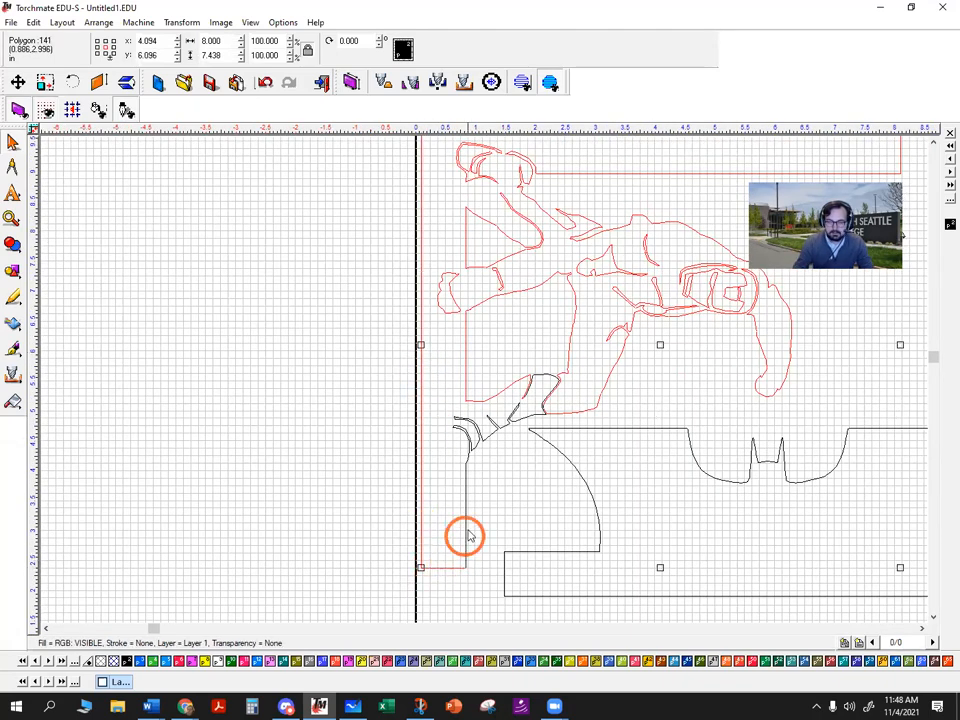
Step: Connect the selected Iron Man segments into paths with an allowable error of .01, then deselect the part
{"action": "mouse_move", "coordinate": [463, 507]}
{"action": "middle_mouse_down"}
{"action": "mouse_move", "coordinate": [469, 450]}
{"action": "mouse_move", "coordinate": [619, 371]}
{"action": "mouse_move", "coordinate": [570, 422]}
{"action": "mouse_move", "coordinate": [539, 434]}
{"action": "middle_mouse_up"}
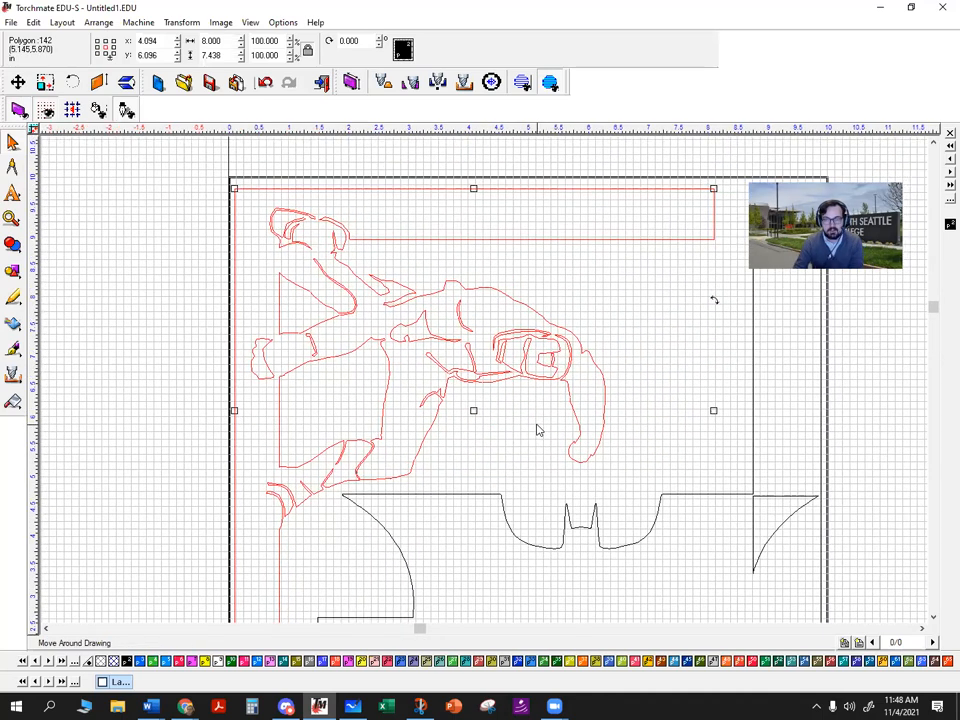
{"action": "left_click", "coordinate": [100, 24]}
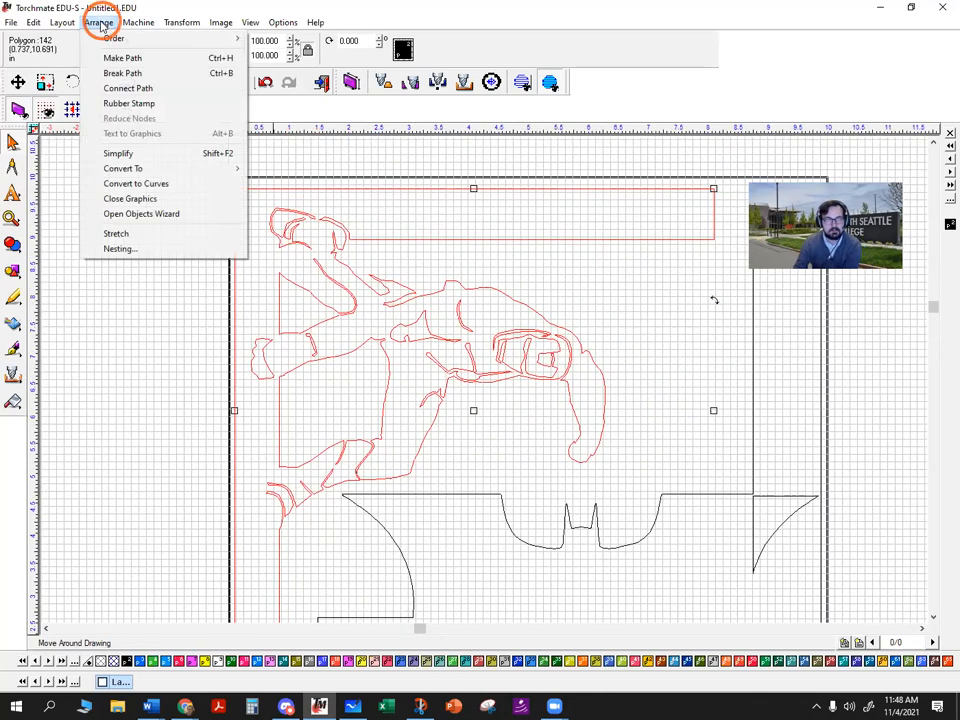
{"action": "left_click", "coordinate": [141, 90]}
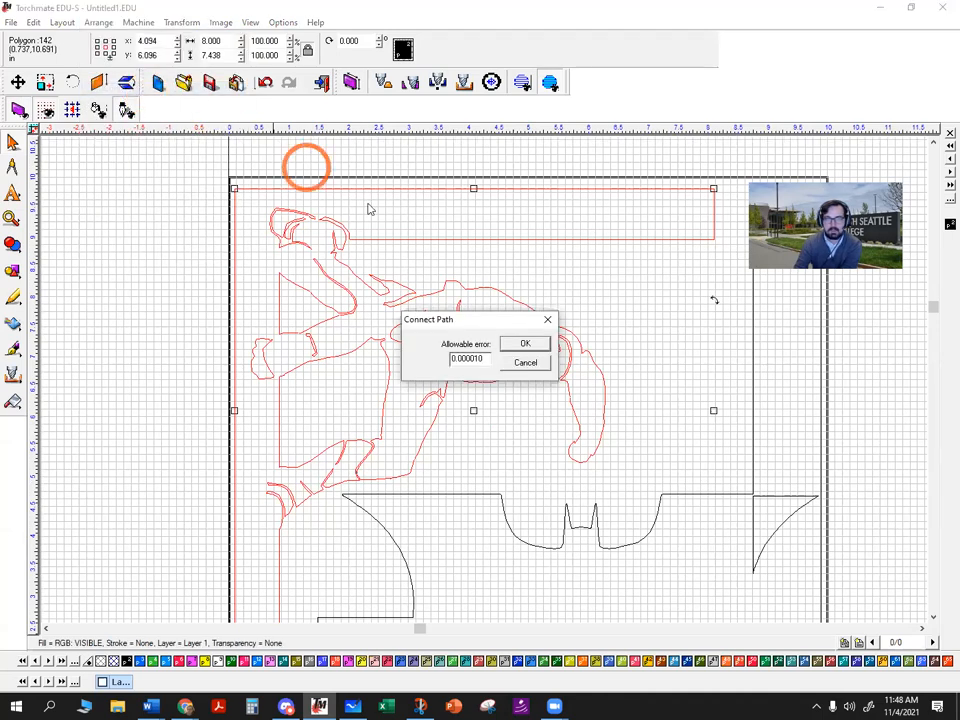
{"action": "double_click", "coordinate": [482, 360]}
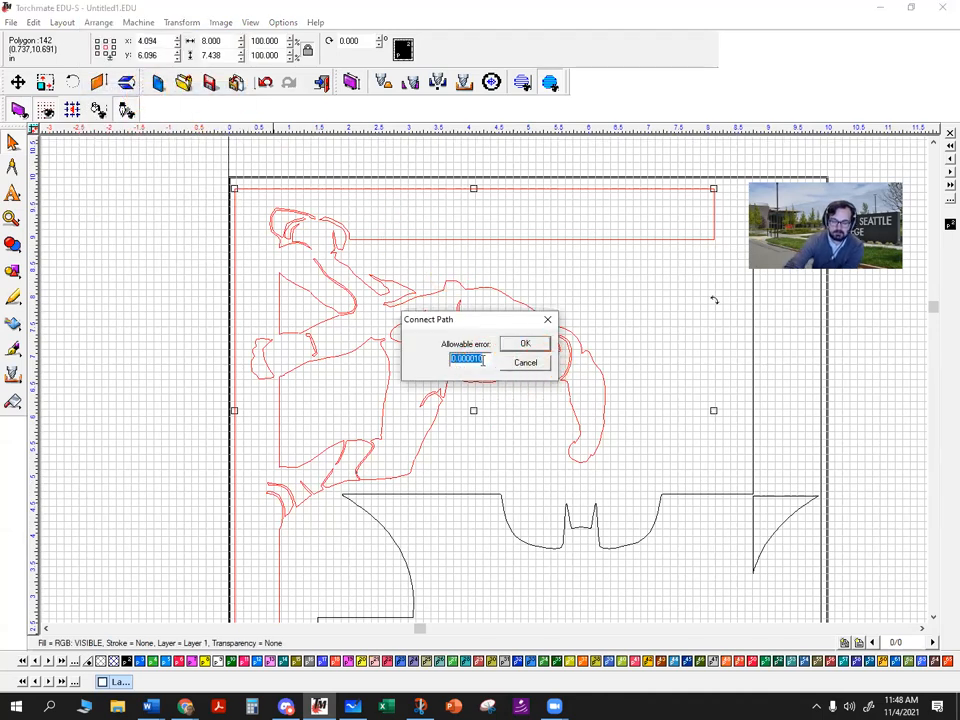
{"action": "type", "text": ".01"}
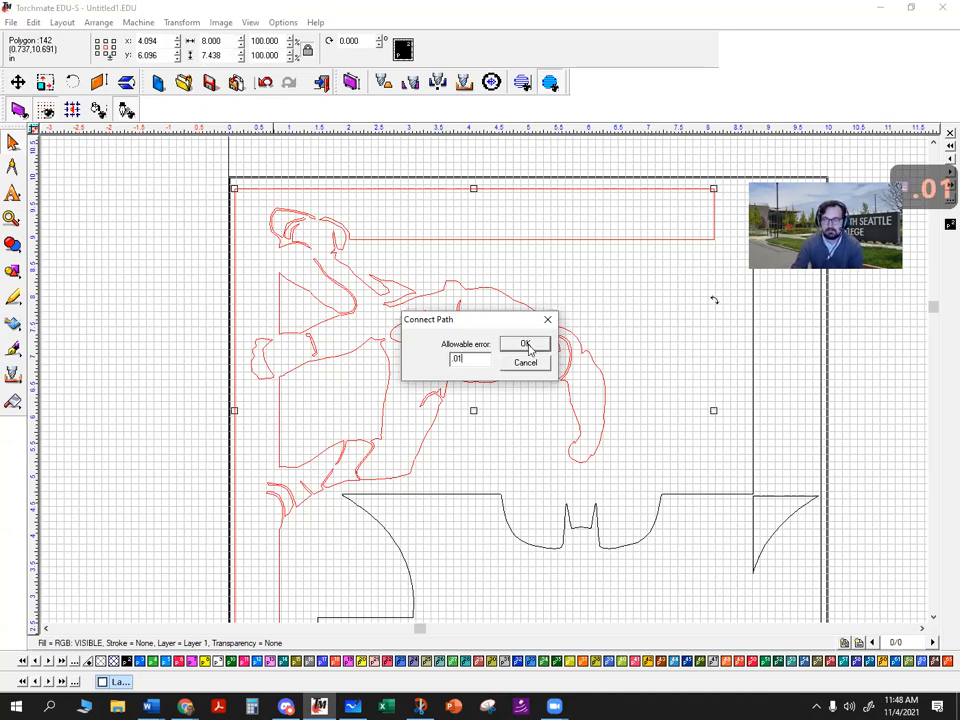
{"action": "left_click", "coordinate": [527, 345]}
{"action": "left_click", "coordinate": [530, 268]}
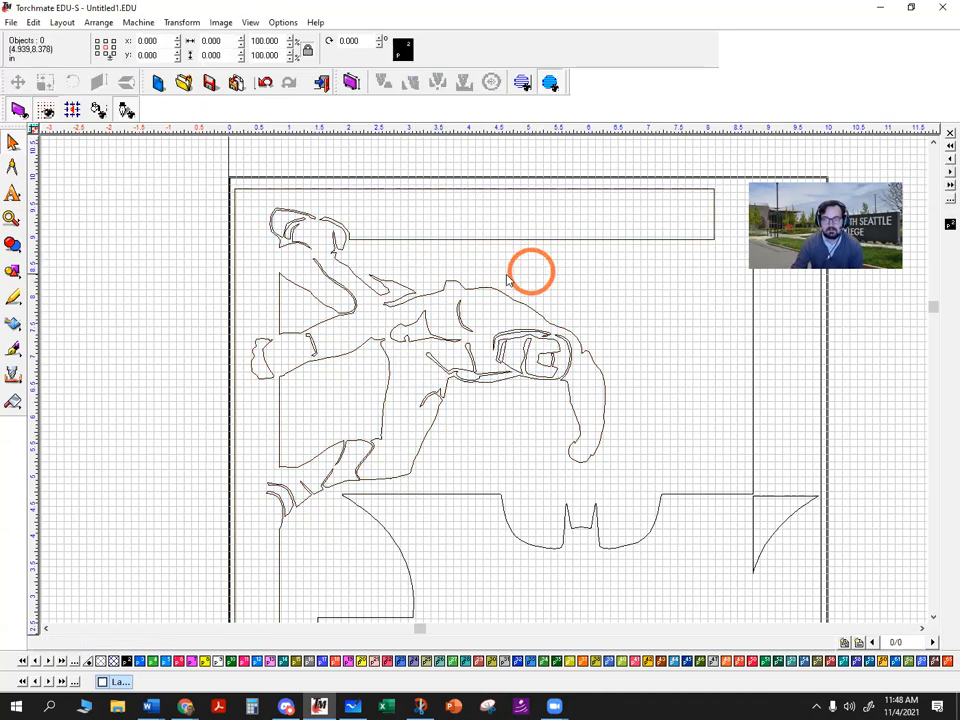
Step: Show the drawing with fills and examine which areas of the Iron Man part are filled or still dashed
{"action": "left_click", "coordinate": [250, 22]}
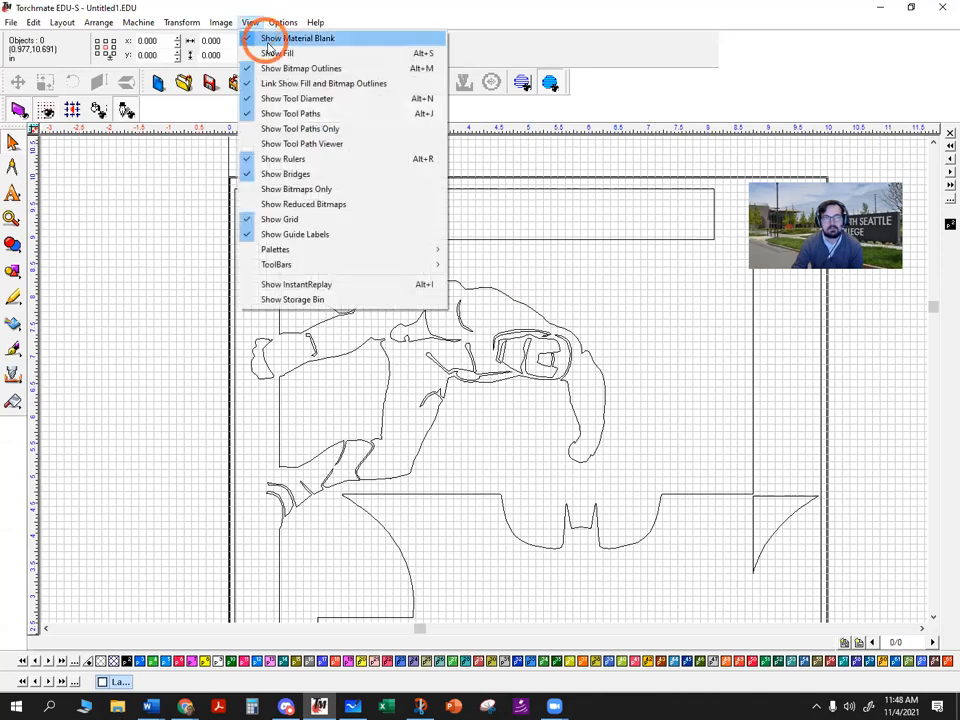
{"action": "left_click", "coordinate": [274, 53]}
{"action": "left_click", "coordinate": [349, 231]}
{"action": "scroll", "coordinate": [487, 383], "scroll_direction": "down", "scroll_amount": 3}
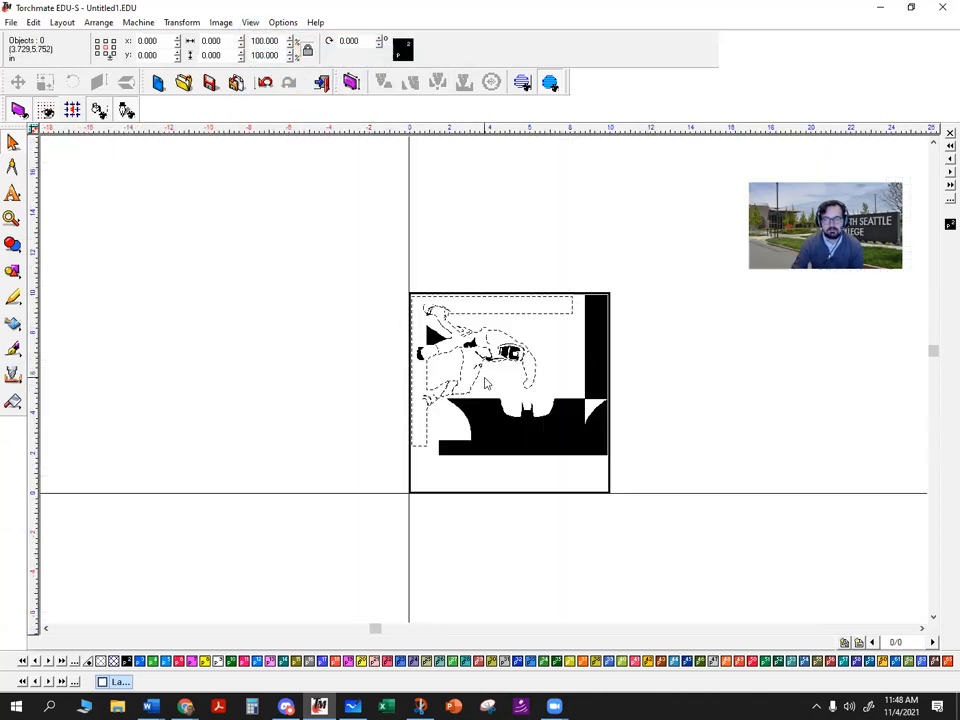
{"action": "scroll", "coordinate": [485, 382], "scroll_direction": "up", "scroll_amount": 2}
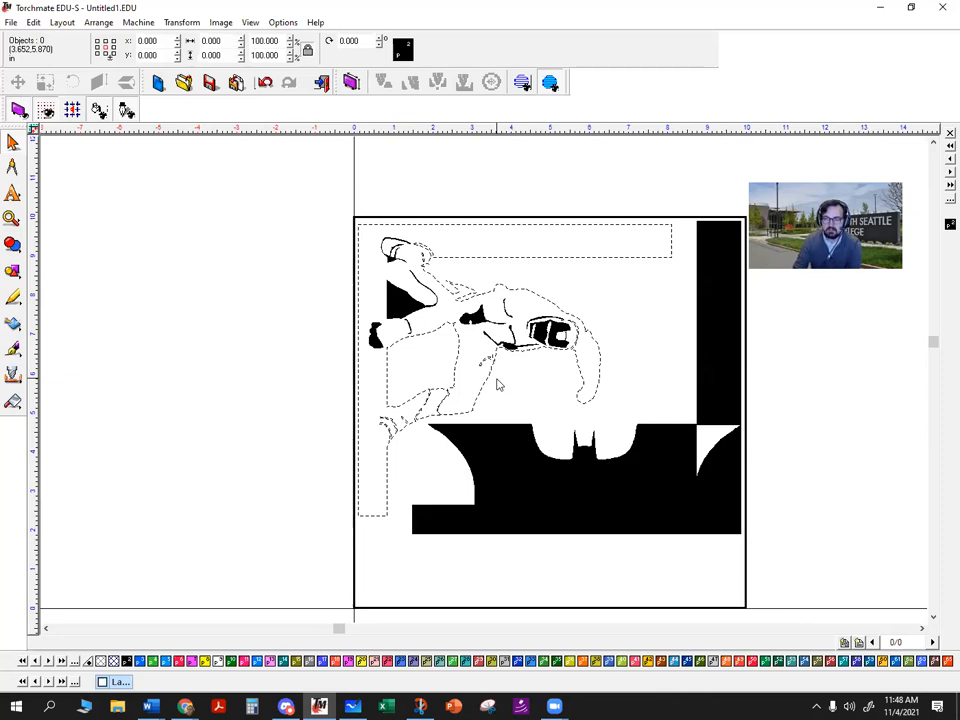
{"action": "scroll", "coordinate": [522, 392], "scroll_direction": "up", "scroll_amount": 3}
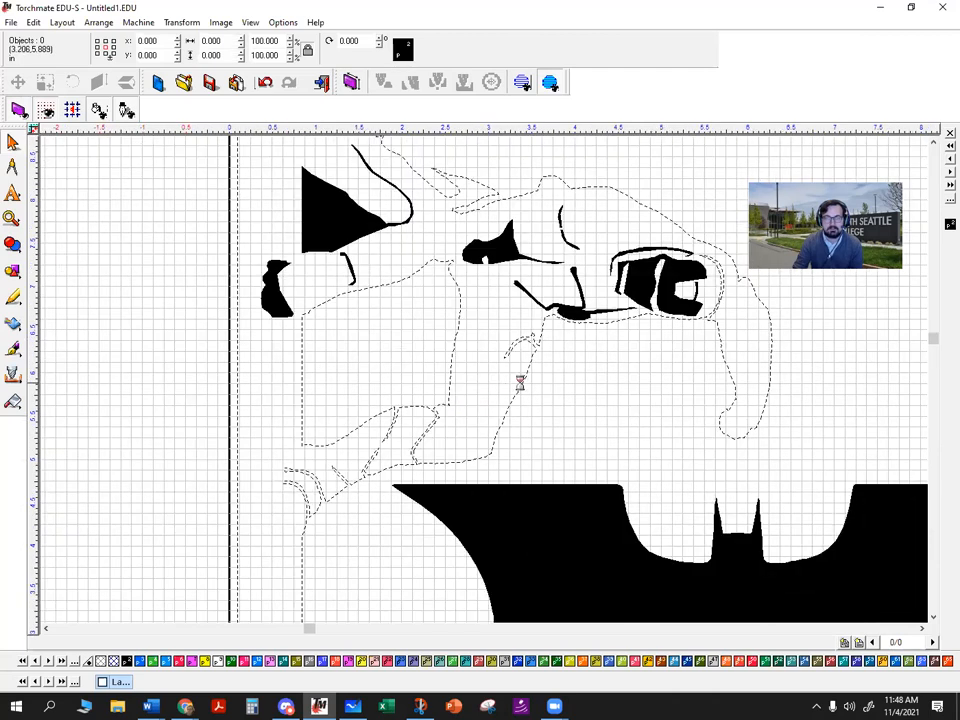
{"action": "middle_click_drag", "start_coordinate": [520, 383], "coordinate": [552, 398]}
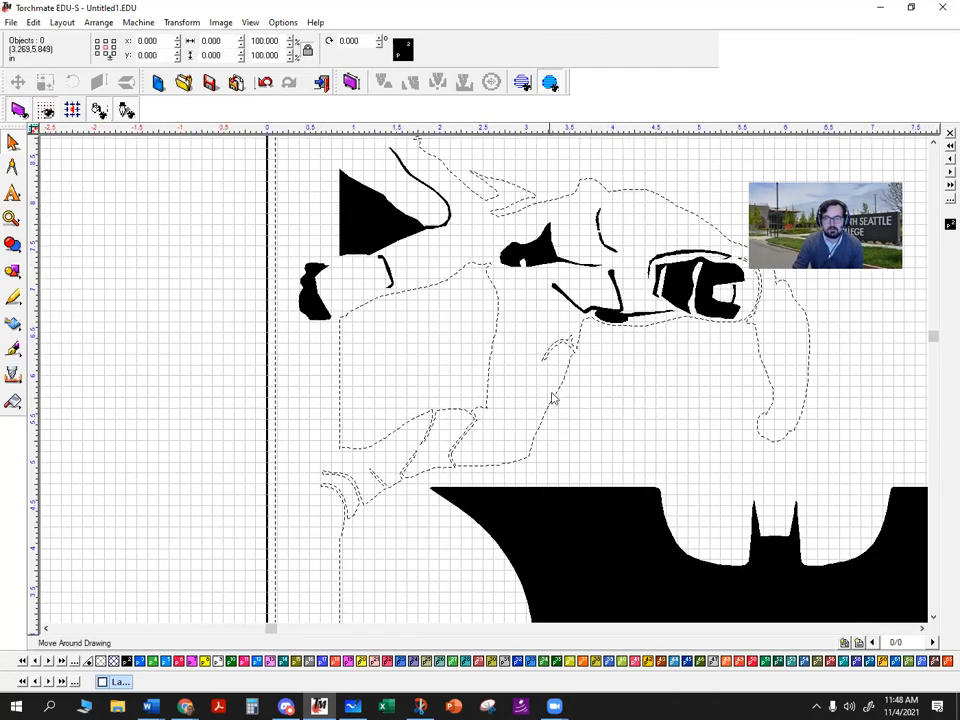
Step: Open the dashed Iron Man outline for node editing
{"action": "left_click", "coordinate": [552, 401]}
{"action": "double_click", "coordinate": [552, 401]}
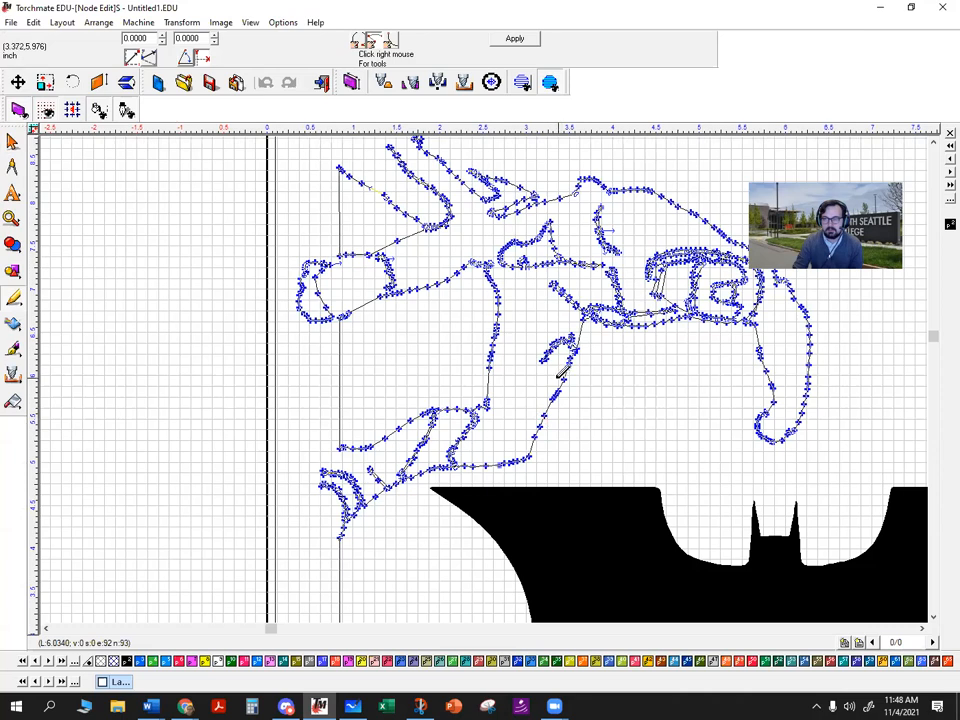
{"action": "scroll", "coordinate": [583, 418], "scroll_direction": "up", "scroll_amount": 2}
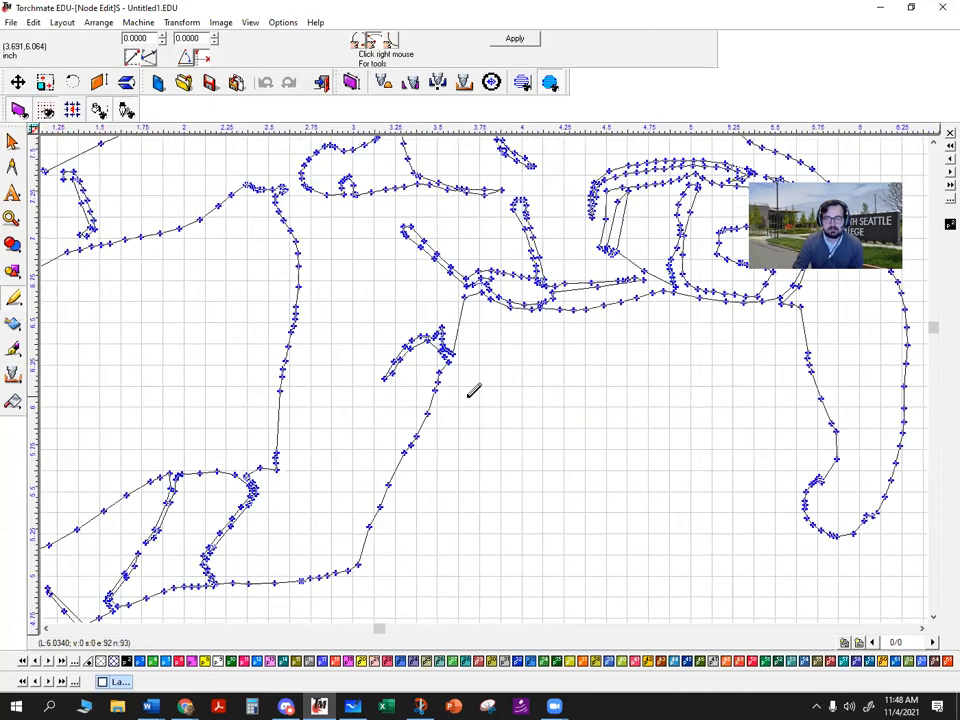
{"action": "scroll", "coordinate": [455, 393], "scroll_direction": "down", "scroll_amount": 2}
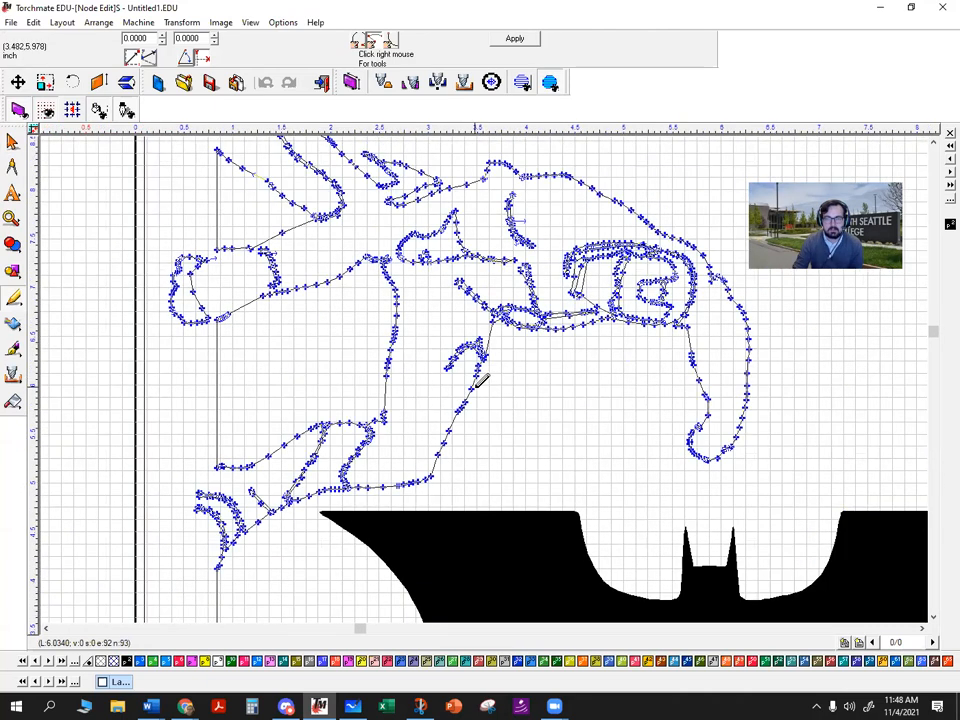
Step: Step through the outline's nodes starting from the outer edge of the leg to find where the path is open
{"action": "left_click", "coordinate": [469, 393]}
{"action": "left_click", "coordinate": [514, 403]}
{"action": "key", "text": "Tab"}
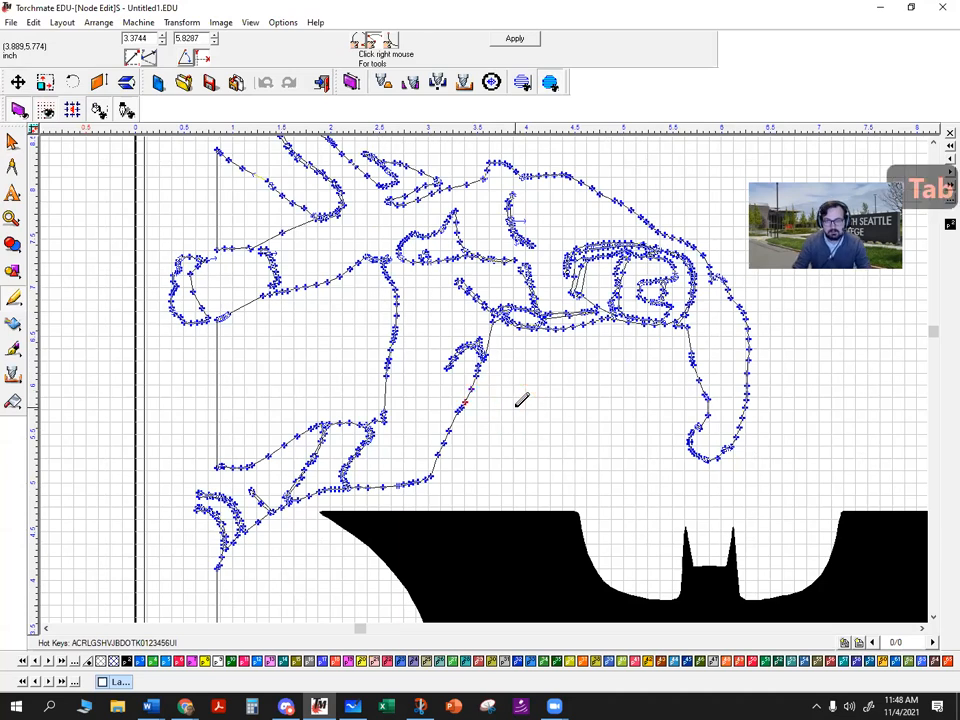
{"action": "key", "text": "Tab"}
{"action": "key", "text": "Tab"}
{"action": "key", "text": "Tab"}
{"action": "key", "text": "Tab"}
{"action": "key", "text": "Tab"}
{"action": "key", "text": "Tab"}
{"action": "key", "text": "Tab"}
{"action": "key", "text": "Tab"}
{"action": "key", "text": "Tab"}
{"action": "key", "text": "Tab"}
{"action": "key", "text": "Tab"}
{"action": "key", "text": "Tab"}
{"action": "key", "text": "Tab"}
{"action": "key", "text": "Tab"}
{"action": "key", "text": "Tab"}
{"action": "key", "text": "Tab"}
{"action": "key", "text": "Tab"}
{"action": "key", "text": "Tab"}
{"action": "key", "text": "Tab"}
{"action": "key", "text": "Tab"}
{"action": "key", "text": "Tab"}
Step: Close the dashed gap in the Iron Man outline at the boot line, working on its lower and upper end nodes
{"action": "scroll", "coordinate": [505, 388], "scroll_direction": "up", "scroll_amount": 6}
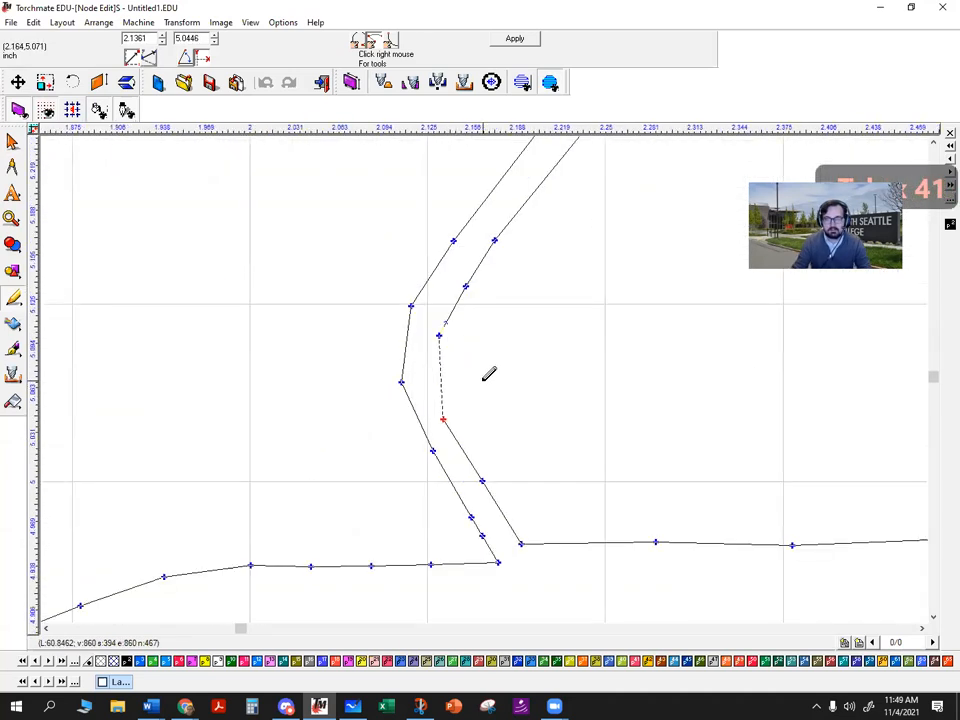
{"action": "scroll", "coordinate": [484, 379], "scroll_direction": "up", "scroll_amount": 2}
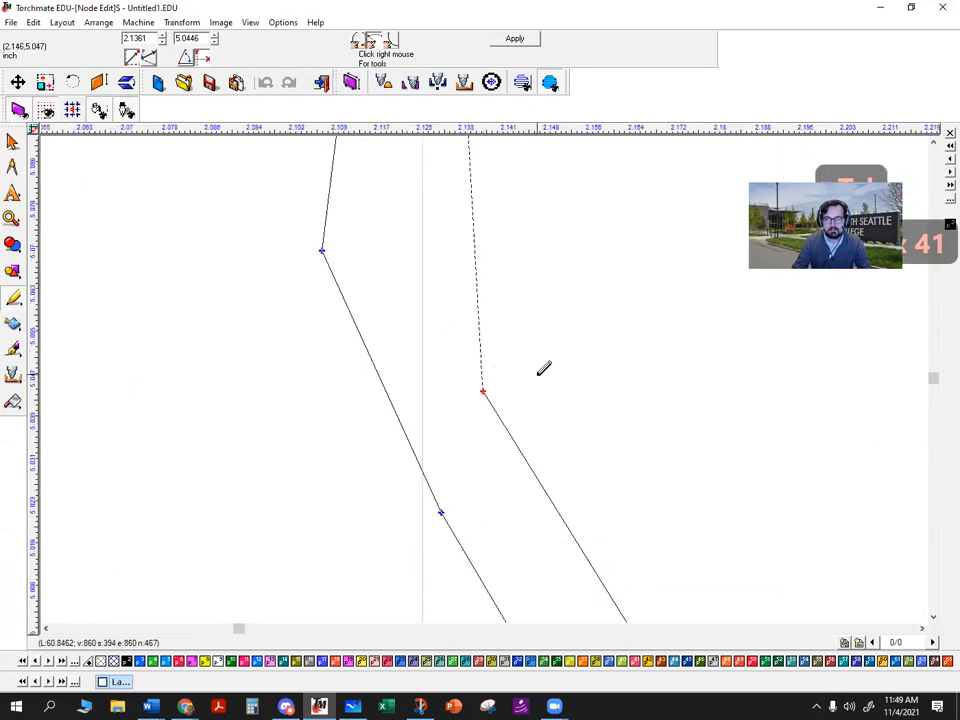
{"action": "scroll", "coordinate": [520, 371], "scroll_direction": "down", "scroll_amount": 2}
{"action": "left_click_drag", "start_coordinate": [436, 369], "coordinate": [481, 411]}
{"action": "left_click_drag", "start_coordinate": [438, 355], "coordinate": [484, 411]}
{"action": "right_click", "coordinate": [454, 390]}
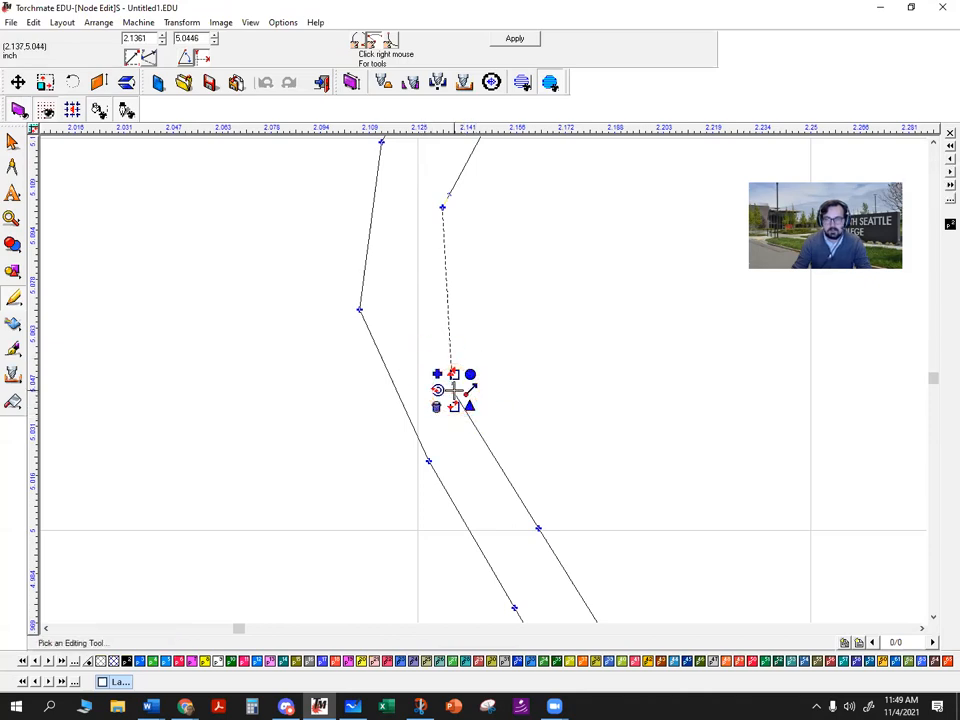
{"action": "left_click", "coordinate": [452, 376]}
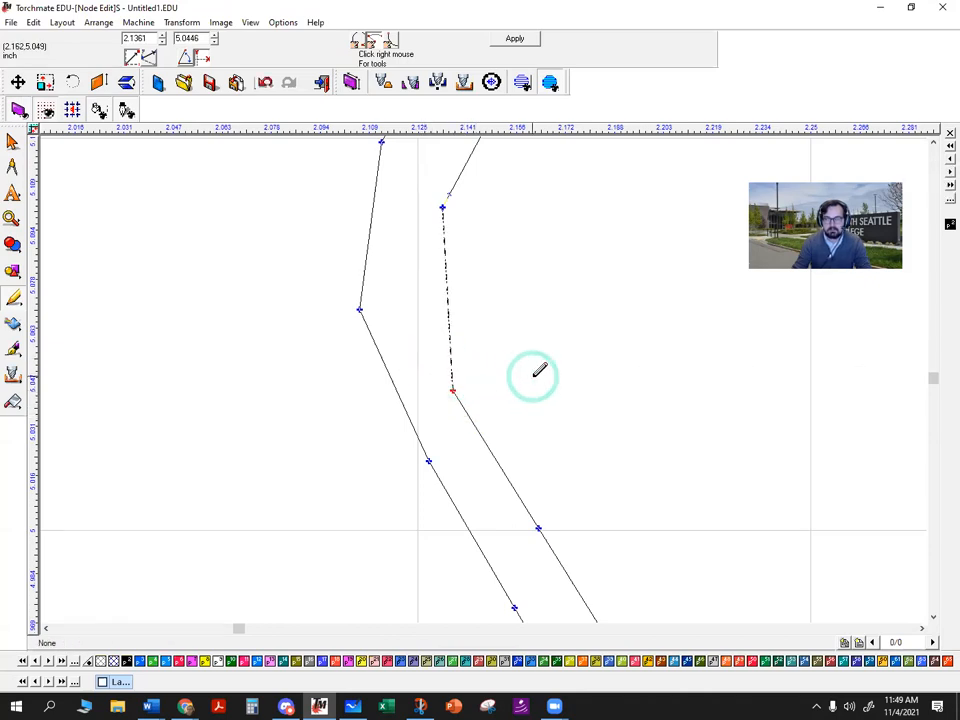
{"action": "scroll", "coordinate": [490, 377], "scroll_direction": "down", "scroll_amount": 2}
{"action": "left_click", "coordinate": [432, 282]}
{"action": "right_click", "coordinate": [434, 279]}
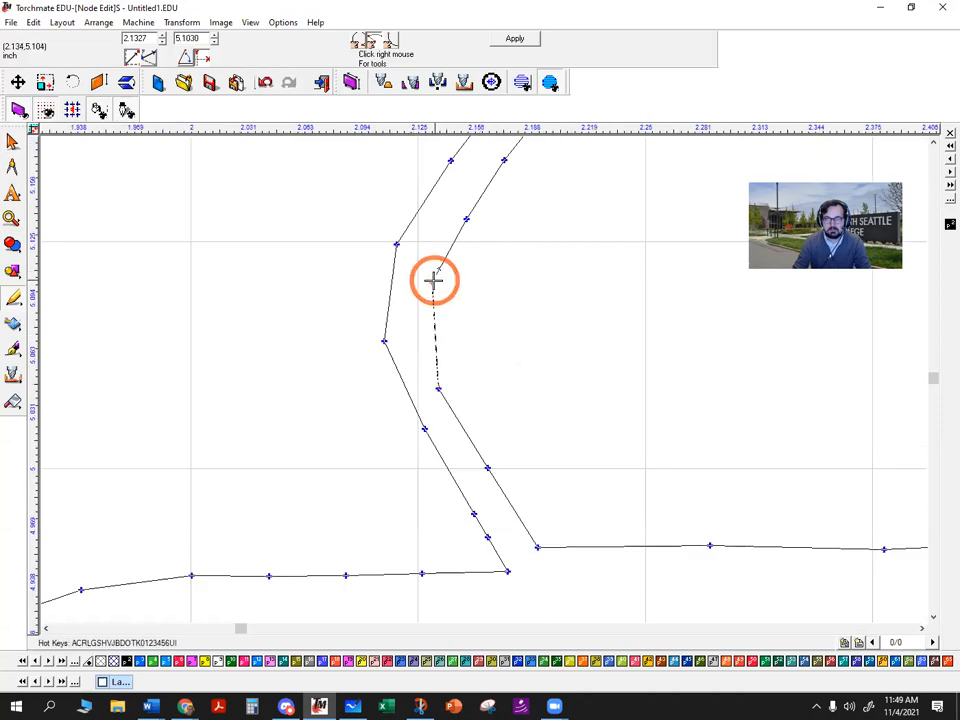
{"action": "left_click", "coordinate": [434, 267]}
{"action": "left_click", "coordinate": [434, 281]}
Step: Step through the remaining nodes of the whole Iron Man outline to check it for further open ends
{"action": "scroll", "coordinate": [530, 348], "scroll_direction": "down", "scroll_amount": 3}
{"action": "scroll", "coordinate": [484, 380], "scroll_direction": "down", "scroll_amount": 1}
{"action": "key", "text": "Tab"}
{"action": "key", "text": "Tab"}
{"action": "key", "text": "Tab"}
{"action": "key", "text": "Tab"}
{"action": "key", "text": "Tab"}
{"action": "key", "text": "Tab"}
{"action": "key", "text": "Tab"}
{"action": "key", "text": "Tab"}
{"action": "key", "text": "Tab"}
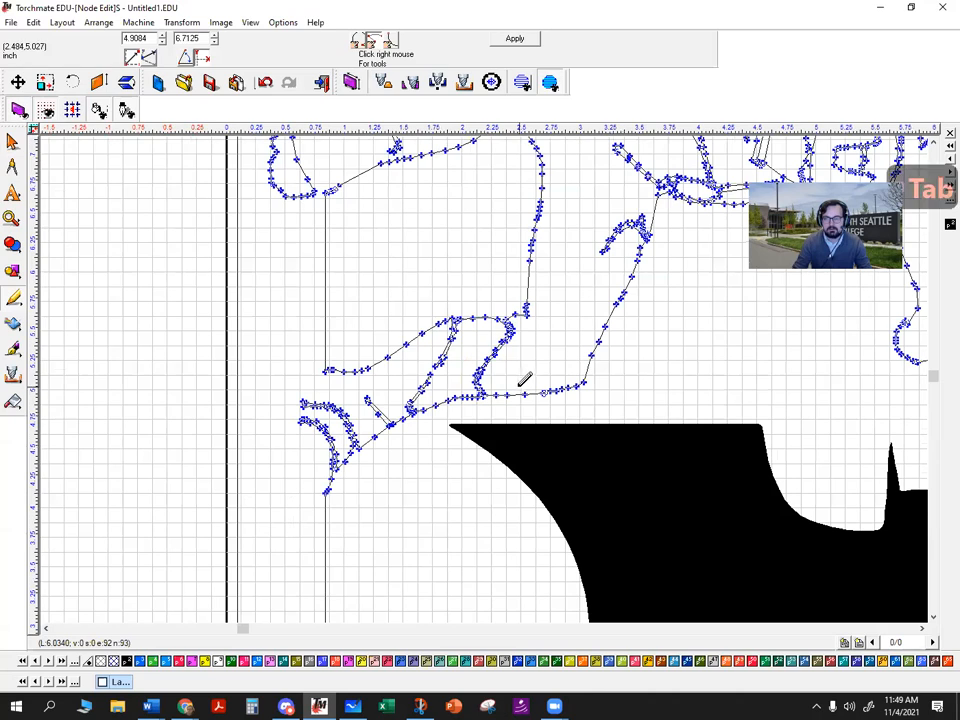
{"action": "left_click", "coordinate": [540, 357]}
{"action": "key", "text": "Tab"}
{"action": "key", "text": "Tab"}
{"action": "key", "text": "Tab"}
{"action": "key", "text": "Tab"}
{"action": "key", "text": "Tab"}
{"action": "key", "text": "Tab"}
{"action": "key", "text": "Tab"}
{"action": "key", "text": "Tab"}
{"action": "key", "text": "Tab"}
{"action": "key", "text": "Tab"}
{"action": "key", "text": "Tab"}
{"action": "key", "text": "Tab"}
{"action": "key", "text": "Tab"}
{"action": "key", "text": "Tab"}
{"action": "key", "text": "Tab"}
{"action": "key", "text": "Tab"}
{"action": "key", "text": "Tab"}
{"action": "key", "text": "Tab"}
{"action": "key", "text": "Tab"}
{"action": "key", "text": "Tab"}
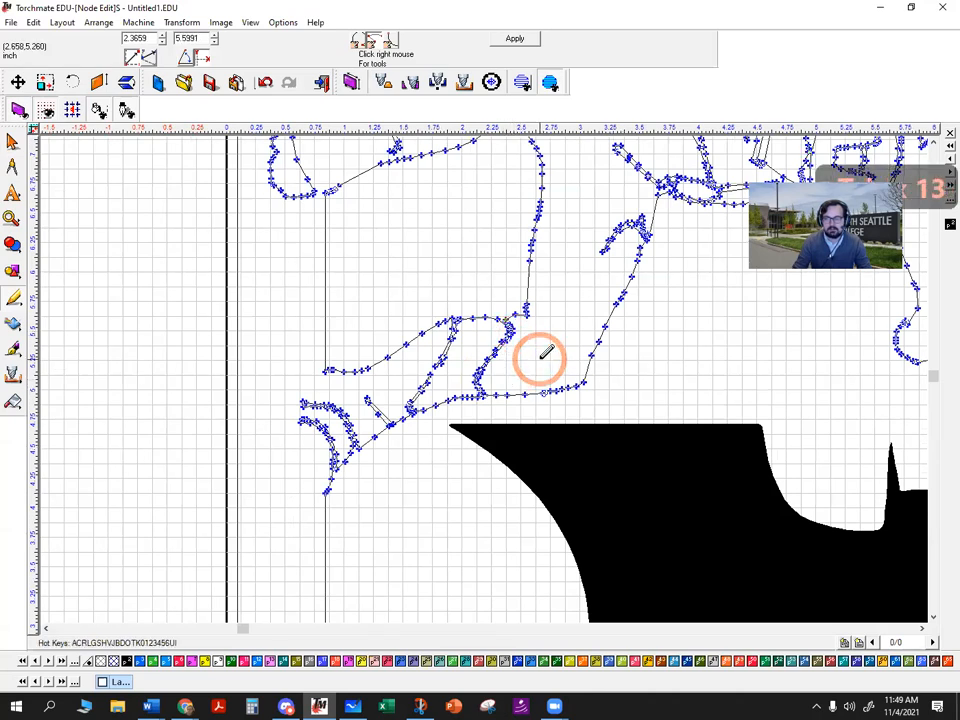
{"action": "key", "text": "Tab"}
{"action": "key", "text": "Tab"}
{"action": "key", "text": "Tab"}
{"action": "key", "text": "Tab"}
{"action": "key", "text": "Tab"}
{"action": "key", "text": "Tab"}
{"action": "key", "text": "Tab"}
{"action": "key", "text": "Tab"}
{"action": "key", "text": "Tab"}
{"action": "key", "text": "Tab"}
{"action": "key", "text": "Tab"}
{"action": "key", "text": "Tab"}
{"action": "key", "text": "Tab"}
{"action": "key", "text": "Tab"}
{"action": "scroll", "coordinate": [510, 375], "scroll_direction": "down", "scroll_amount": 2}
{"action": "key", "text": "Tab"}
{"action": "key", "text": "Tab"}
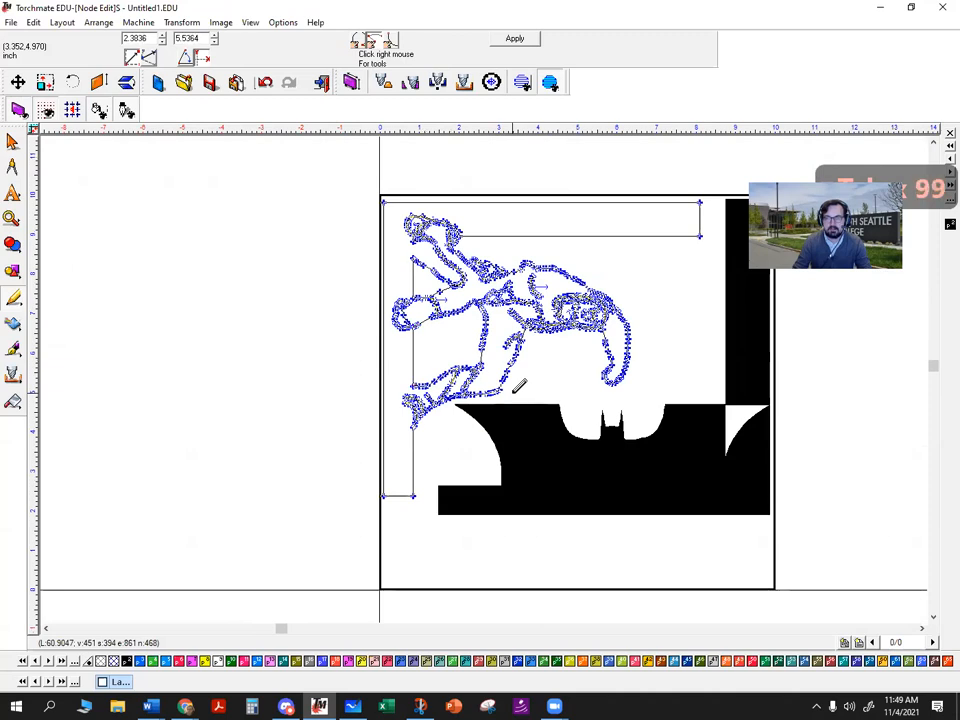
{"action": "key", "text": "Tab"}
{"action": "key", "text": "Tab"}
{"action": "key", "text": "Tab"}
{"action": "key", "text": "Tab"}
{"action": "key", "text": "Tab"}
{"action": "key", "text": "Tab"}
{"action": "key", "text": "Tab"}
{"action": "key", "text": "Tab"}
{"action": "key", "text": "Tab"}
{"action": "key", "text": "Tab"}
{"action": "key", "text": "Tab"}
{"action": "key", "text": "Tab"}
{"action": "key", "text": "Tab"}
{"action": "key", "text": "Tab"}
{"action": "key", "text": "Tab"}
{"action": "key", "text": "Tab"}
{"action": "key", "text": "Tab"}
{"action": "key", "text": "Tab"}
{"action": "key", "text": "Tab"}
{"action": "key", "text": "Tab"}
{"action": "key", "text": "Tab"}
{"action": "key", "text": "Tab"}
{"action": "key", "text": "Tab"}
{"action": "key", "text": "Tab"}
{"action": "key", "text": "Tab"}
{"action": "key", "text": "Tab"}
{"action": "key", "text": "Tab"}
{"action": "key", "text": "Tab"}
{"action": "key", "text": "Tab"}
{"action": "key", "text": "Tab"}
{"action": "key", "text": "Tab"}
{"action": "key", "text": "Tab"}
{"action": "key", "text": "Tab"}
{"action": "key", "text": "Tab"}
{"action": "key", "text": "Tab"}
{"action": "key", "text": "Tab"}
{"action": "key", "text": "Tab"}
{"action": "key", "text": "Tab"}
{"action": "key", "text": "Tab"}
{"action": "key", "text": "Tab"}
{"action": "key", "text": "Tab"}
{"action": "key", "text": "Tab"}
{"action": "key", "text": "Tab"}
{"action": "key", "text": "Tab"}
{"action": "key", "text": "Tab"}
{"action": "key", "text": "Tab"}
{"action": "key", "text": "Tab"}
{"action": "key", "text": "Tab"}
{"action": "key", "text": "Tab"}
{"action": "key", "text": "Tab"}
{"action": "key", "text": "Tab"}
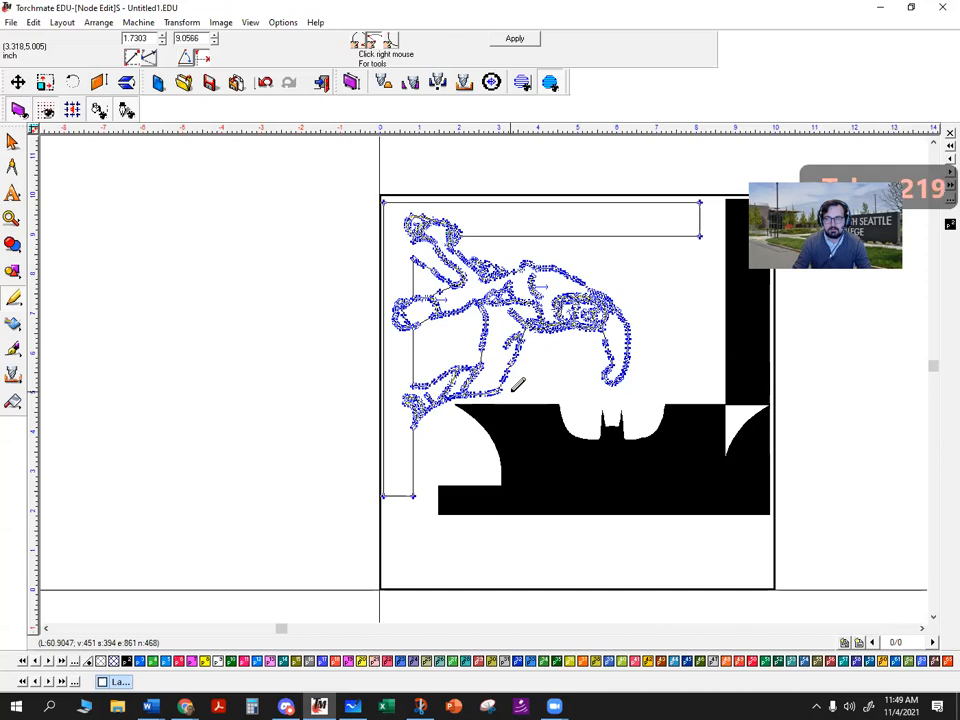
{"action": "key", "text": "Tab"}
{"action": "key", "text": "Tab"}
{"action": "key", "text": "Tab"}
{"action": "key", "text": "Tab"}
{"action": "key", "text": "Tab"}
{"action": "key", "text": "Tab"}
{"action": "key", "text": "Tab"}
{"action": "key", "text": "Tab"}
{"action": "key", "text": "Tab"}
{"action": "key", "text": "Tab"}
{"action": "key", "text": "Tab"}
{"action": "key", "text": "Tab"}
Step: Return from node editing to the filled view of the Iron Man part and undo the last gap closure
{"action": "left_click", "coordinate": [522, 82]}
{"action": "left_click", "coordinate": [675, 337]}
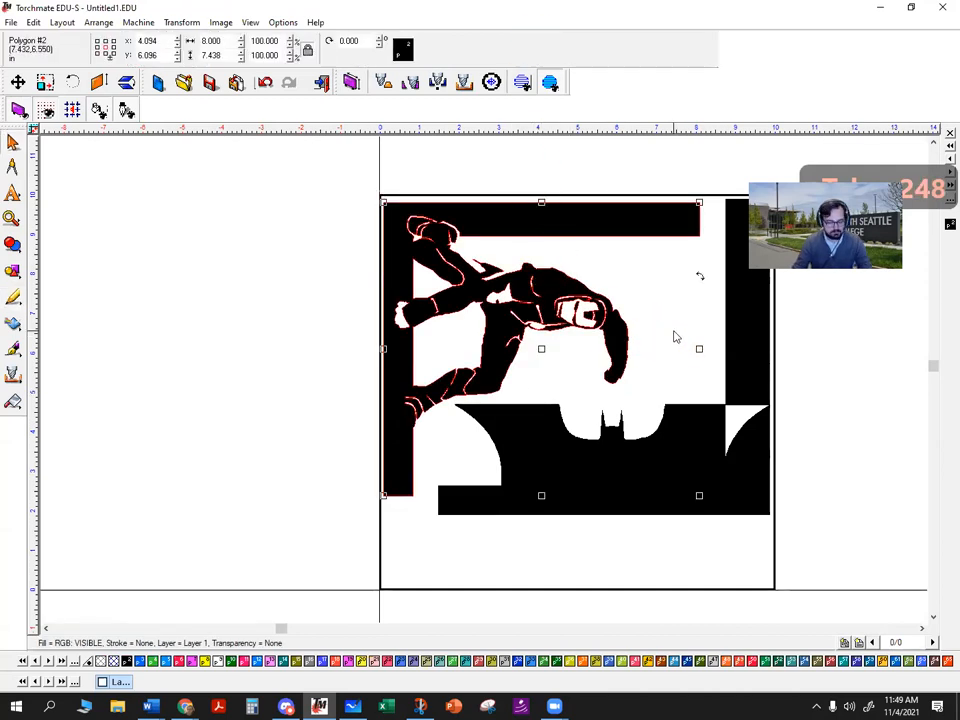
{"action": "key", "text": "ctrl+z"}
{"action": "scroll", "coordinate": [482, 365], "scroll_direction": "up", "scroll_amount": 4}
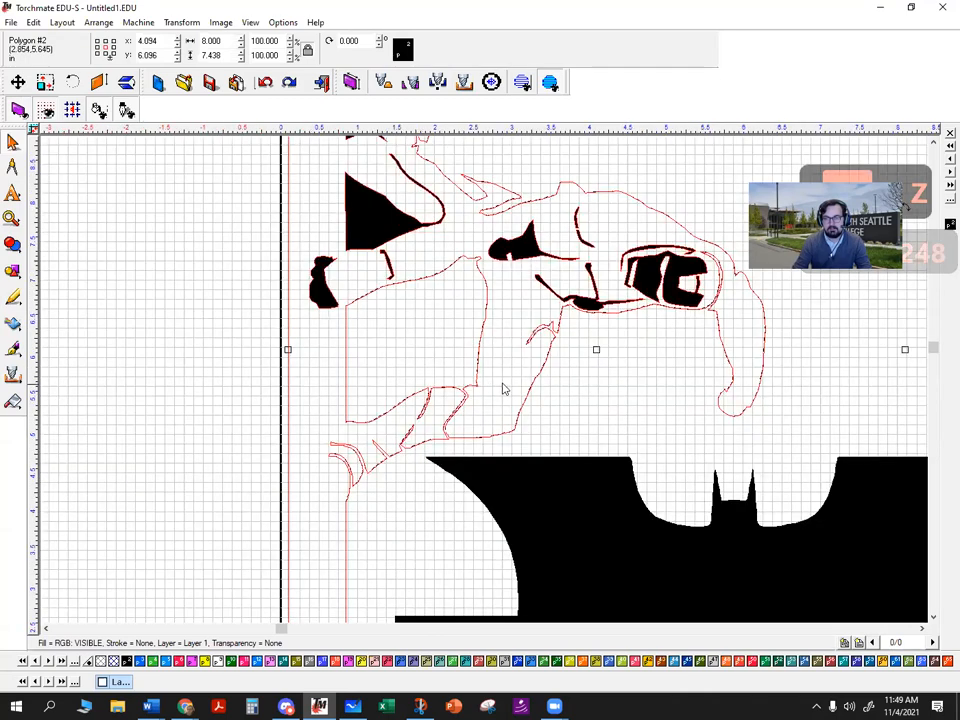
Step: Reopen the Iron Man outline for node editing and step through its nodes from the lower leg to the dashed gap at the boot line
{"action": "scroll", "coordinate": [506, 407], "scroll_direction": "down", "scroll_amount": 2}
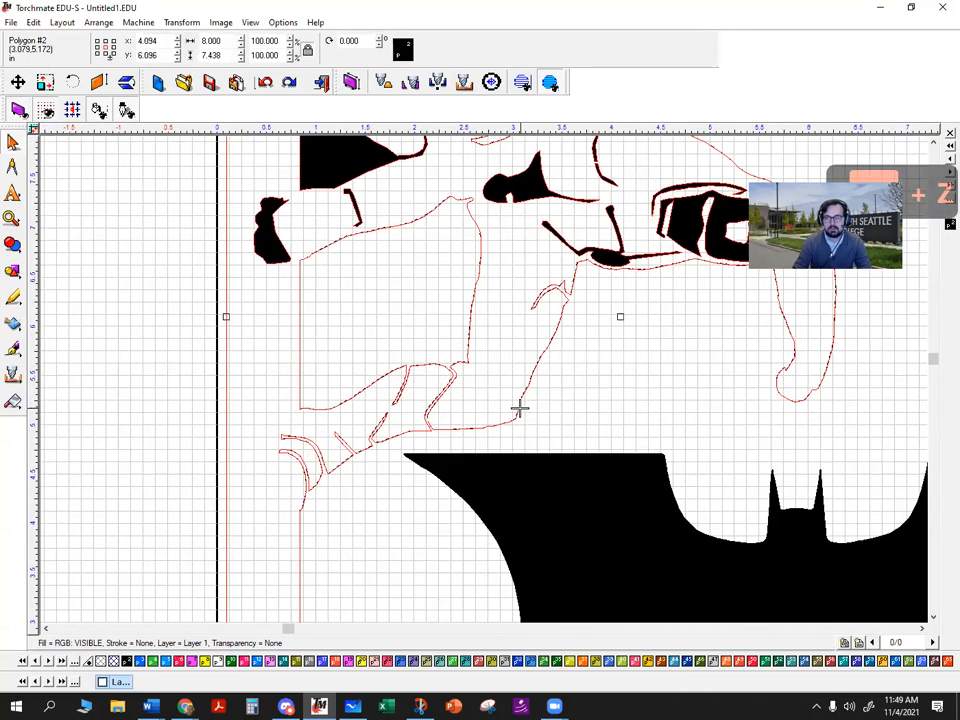
{"action": "double_click", "coordinate": [519, 407]}
{"action": "key", "text": "Tab"}
{"action": "key", "text": "Tab"}
{"action": "key", "text": "Tab"}
{"action": "key", "text": "Tab"}
{"action": "key", "text": "Tab"}
{"action": "key", "text": "Tab"}
{"action": "key", "text": "Tab"}
{"action": "key", "text": "Tab"}
{"action": "key", "text": "Tab"}
{"action": "key", "text": "Tab"}
{"action": "key", "text": "Tab"}
{"action": "key", "text": "Tab"}
{"action": "key", "text": "Tab"}
{"action": "key", "text": "Tab"}
{"action": "key", "text": "Tab"}
{"action": "key", "text": "Tab"}
{"action": "key", "text": "Tab"}
{"action": "key", "text": "Tab"}
{"action": "key", "text": "Tab"}
{"action": "key", "text": "Tab"}
{"action": "key", "text": "Tab"}
{"action": "key", "text": "Tab"}
{"action": "key", "text": "Tab"}
{"action": "key", "text": "Tab"}
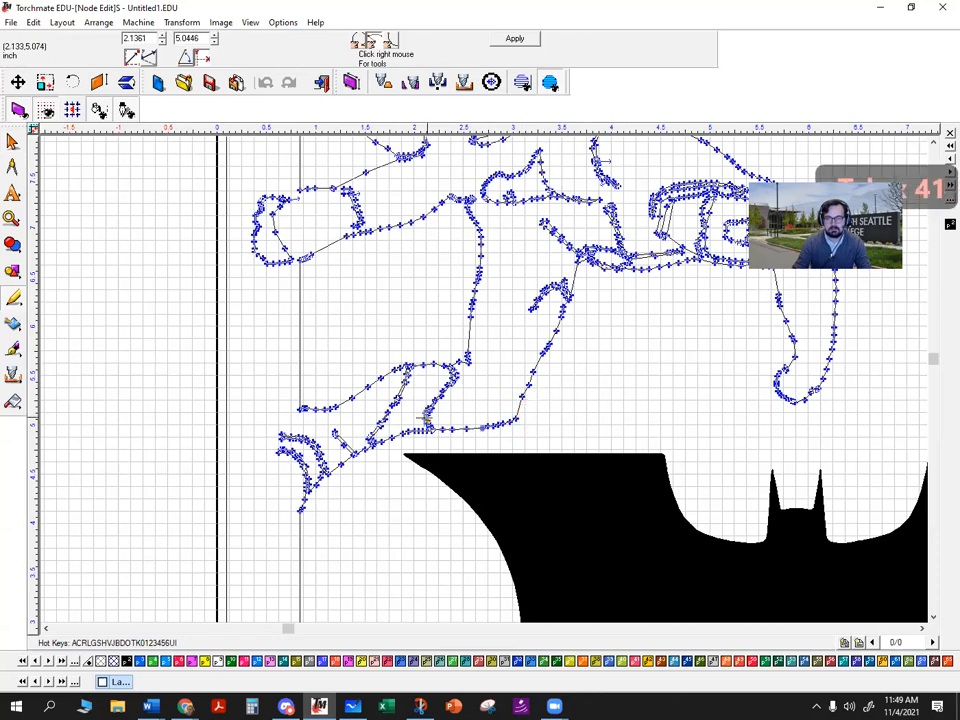
Step: Use Join on the lower and upper end nodes of the dashed segment at the boot line to close the outline
{"action": "scroll", "coordinate": [536, 369], "scroll_direction": "up", "scroll_amount": 2}
{"action": "scroll", "coordinate": [489, 373], "scroll_direction": "up", "scroll_amount": 2}
{"action": "scroll", "coordinate": [486, 375], "scroll_direction": "up", "scroll_amount": 4}
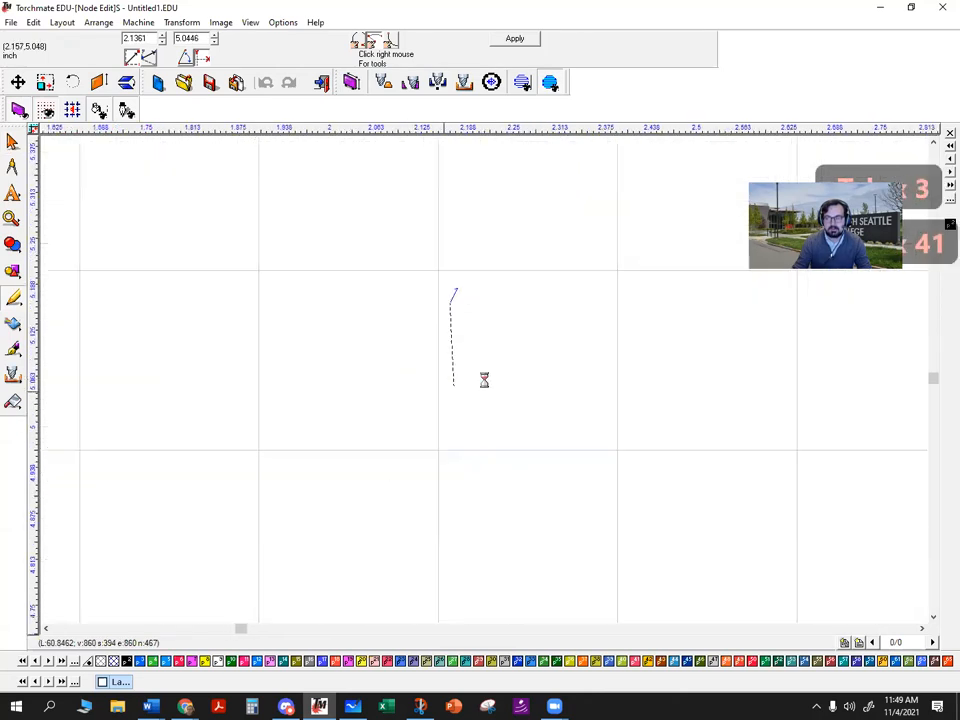
{"action": "key", "text": "Tab"}
{"action": "key", "text": "Tab"}
{"action": "key", "text": "Tab"}
{"action": "key", "text": "Tab"}
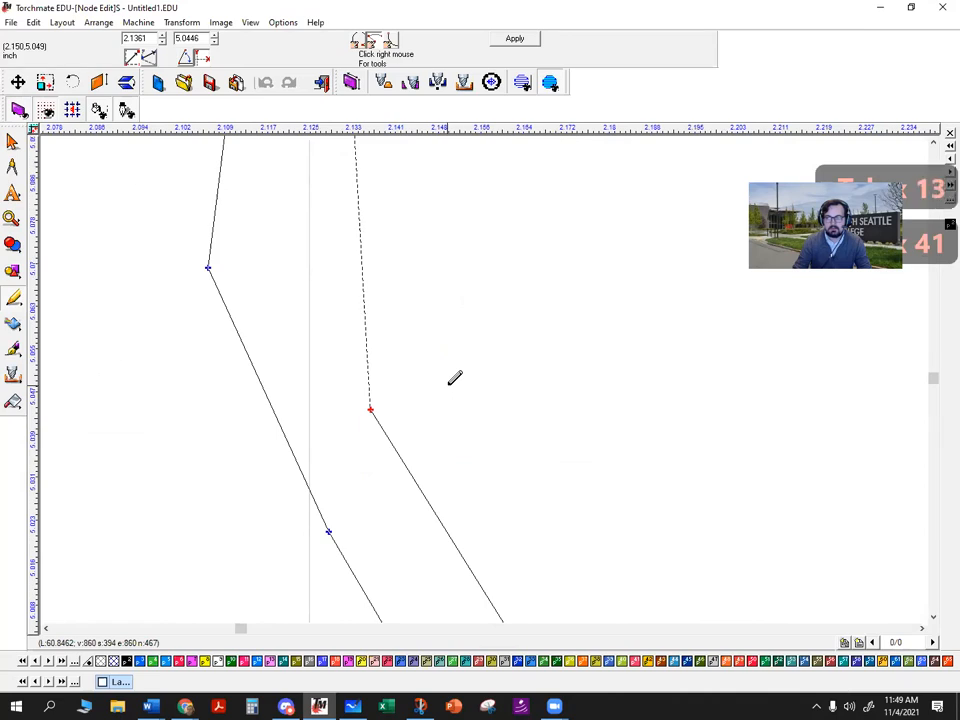
{"action": "left_click_drag", "start_coordinate": [334, 377], "coordinate": [537, 424]}
{"action": "scroll", "coordinate": [373, 419], "scroll_direction": "up", "scroll_amount": 1}
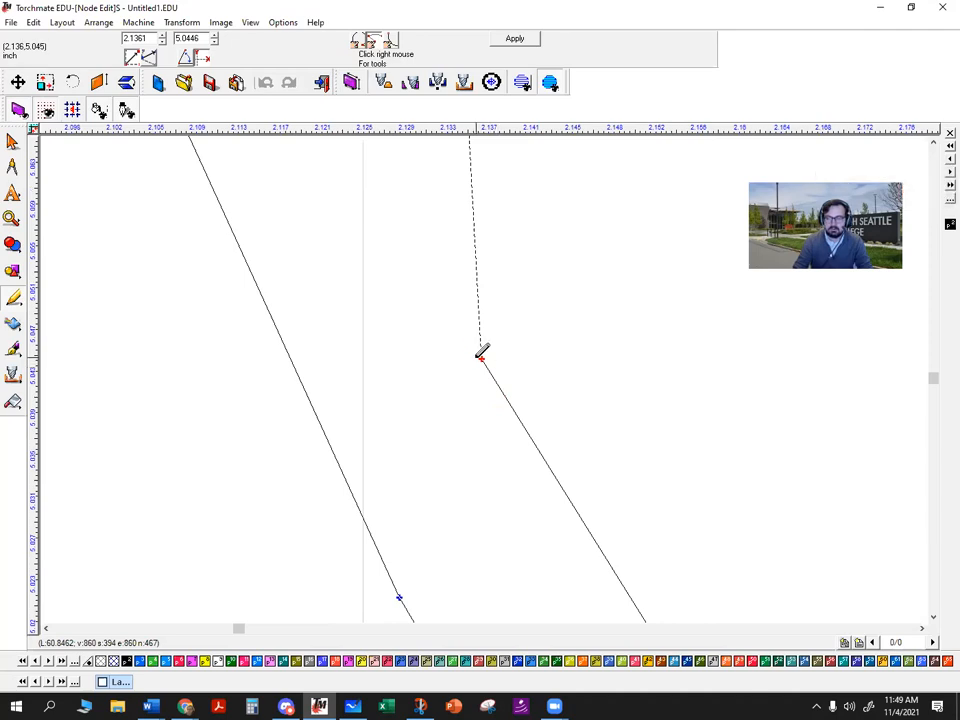
{"action": "right_click", "coordinate": [478, 358]}
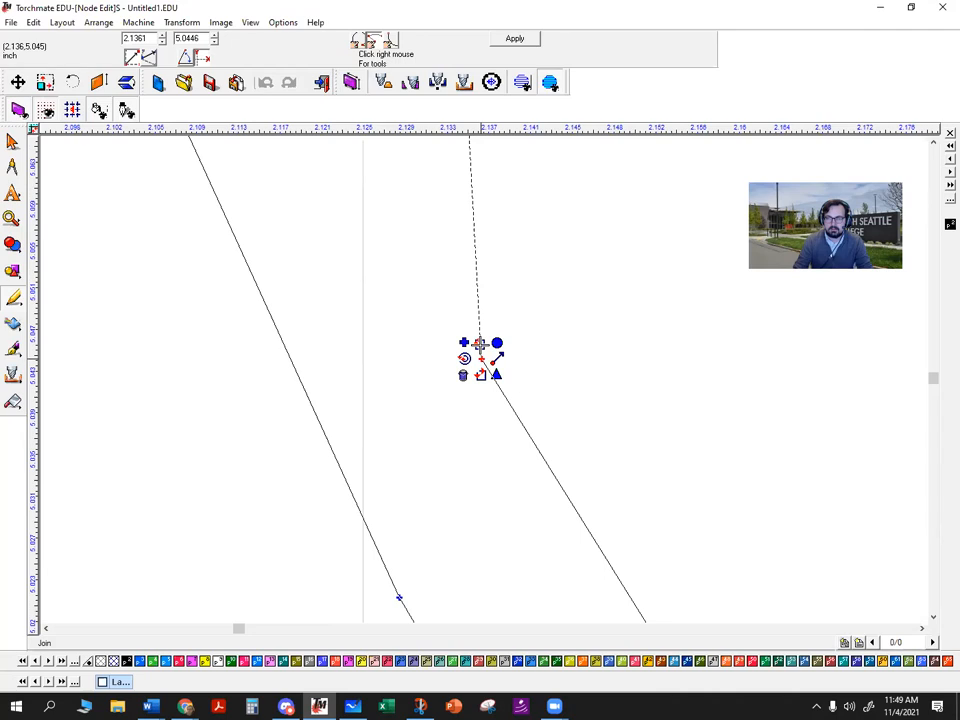
{"action": "left_click", "coordinate": [480, 343]}
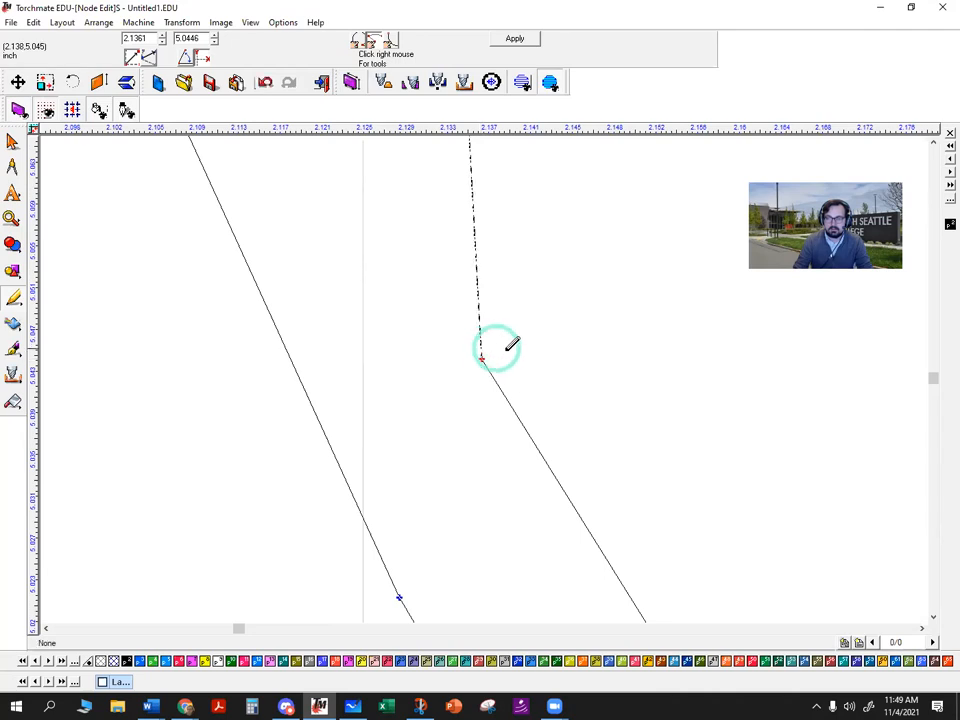
{"action": "scroll", "coordinate": [510, 343], "scroll_direction": "down", "scroll_amount": 2}
{"action": "left_click_drag", "start_coordinate": [462, 253], "coordinate": [501, 283]}
{"action": "right_click", "coordinate": [475, 269]}
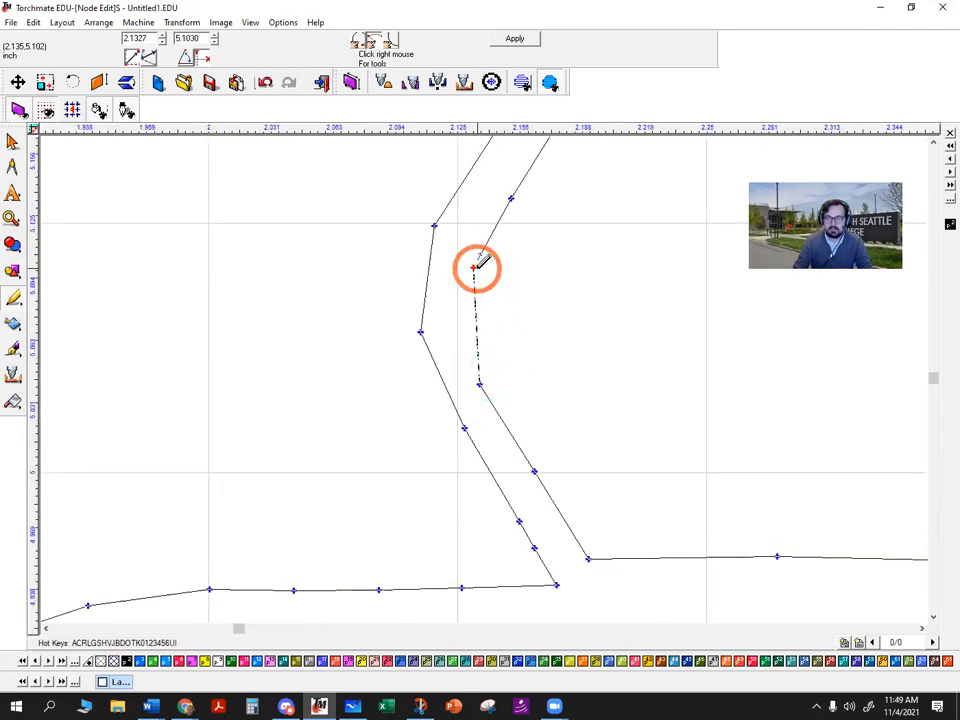
{"action": "left_click", "coordinate": [474, 254]}
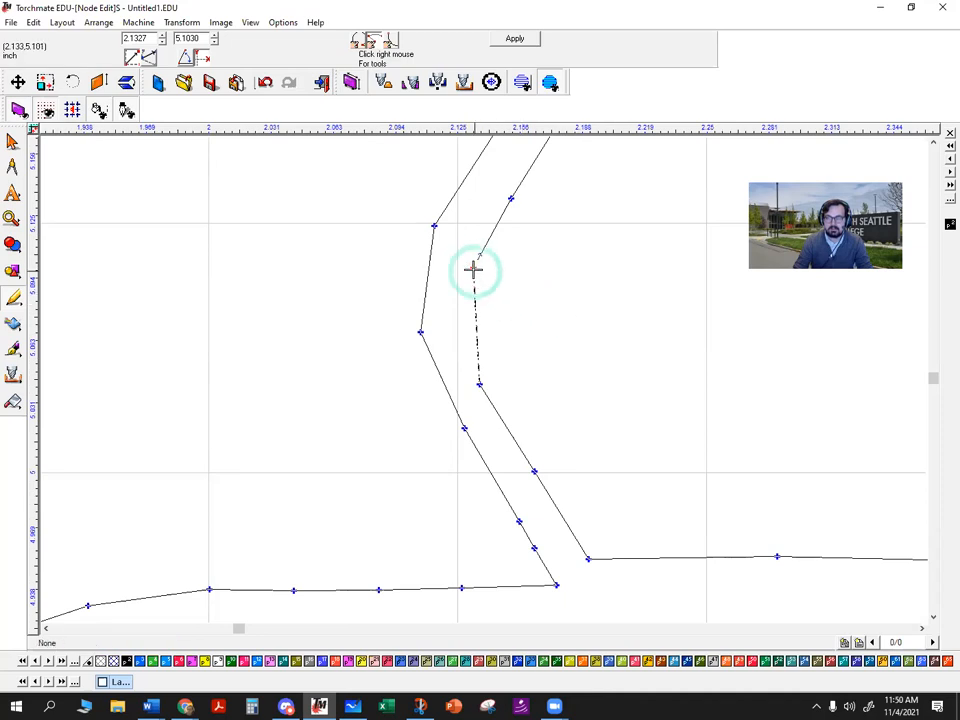
Step: Step through the Iron Man outline's nodes beyond the joined boot line to check for open ends, then return to the filled view and deselect it
{"action": "scroll", "coordinate": [519, 331], "scroll_direction": "down", "scroll_amount": 3}
{"action": "left_click", "coordinate": [473, 370]}
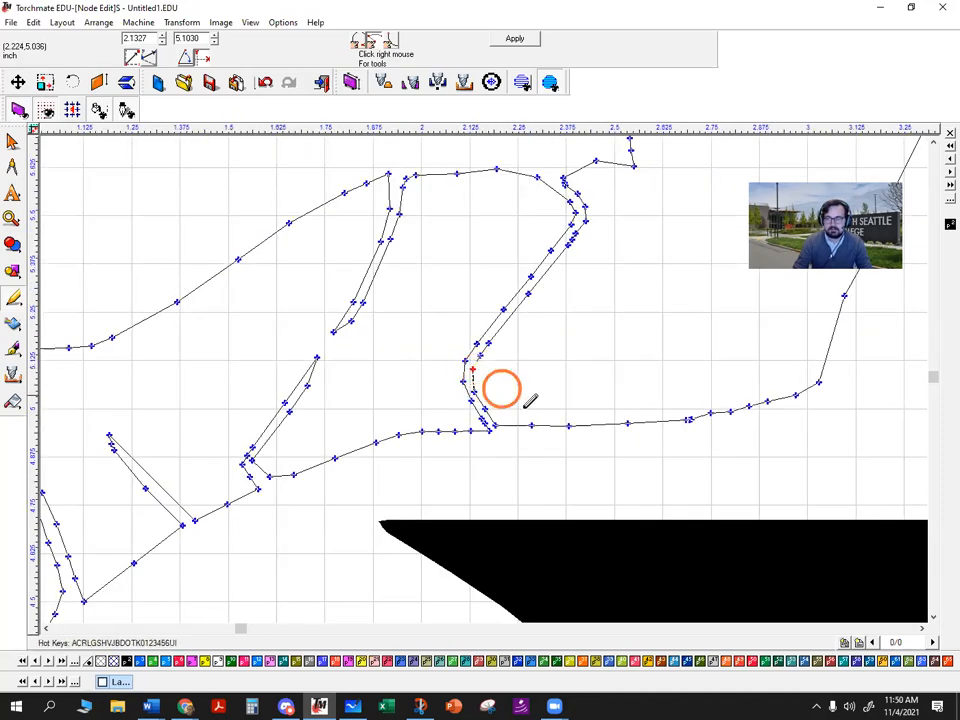
{"action": "scroll", "coordinate": [525, 408], "scroll_direction": "down", "scroll_amount": 2}
{"action": "key", "text": "Tab"}
{"action": "key", "text": "Tab"}
{"action": "key", "text": "Tab"}
{"action": "key", "text": "Tab"}
{"action": "key", "text": "Tab"}
{"action": "key", "text": "Tab"}
{"action": "key", "text": "Tab"}
{"action": "key", "text": "Tab"}
{"action": "key", "text": "Tab"}
{"action": "key", "text": "Tab"}
{"action": "key", "text": "Tab"}
{"action": "key", "text": "Tab"}
{"action": "key", "text": "Tab"}
{"action": "key", "text": "Tab"}
{"action": "key", "text": "Tab"}
{"action": "key", "text": "Tab"}
{"action": "key", "text": "Tab"}
{"action": "key", "text": "Tab"}
{"action": "key", "text": "Tab"}
{"action": "scroll", "coordinate": [535, 389], "scroll_direction": "down", "scroll_amount": 5}
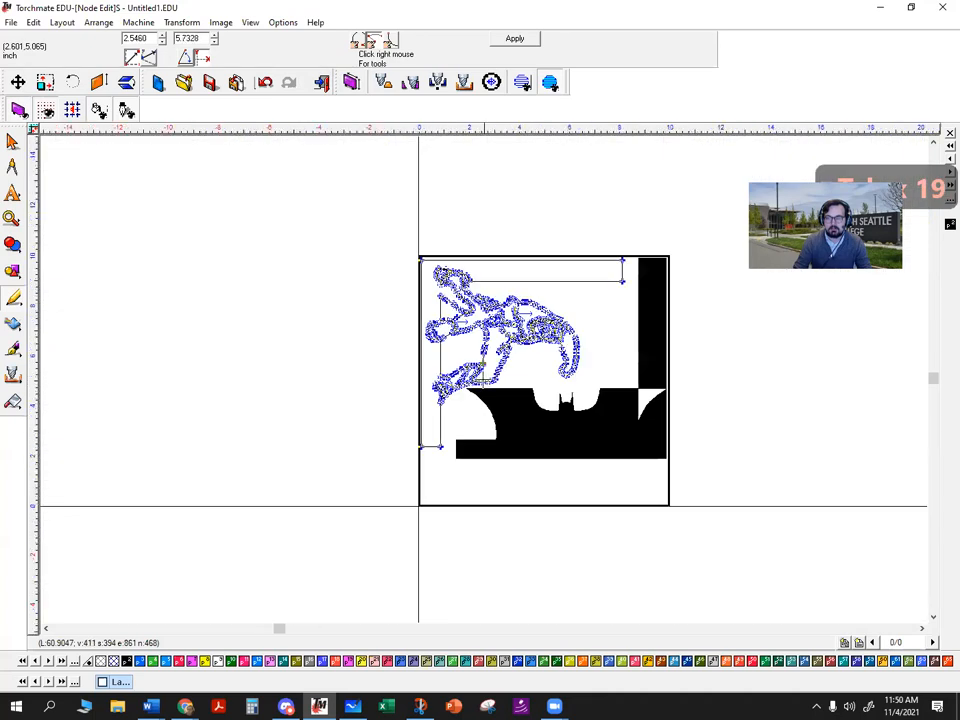
{"action": "key", "text": "Tab"}
{"action": "key", "text": "Tab"}
{"action": "key", "text": "Tab"}
{"action": "key", "text": "Tab"}
{"action": "key", "text": "Tab"}
{"action": "key", "text": "Tab"}
{"action": "key", "text": "Tab"}
{"action": "key", "text": "Tab"}
{"action": "key", "text": "Tab"}
{"action": "key", "text": "Tab"}
{"action": "key", "text": "Tab"}
{"action": "key", "text": "Tab"}
{"action": "key", "text": "Tab"}
{"action": "key", "text": "Tab"}
{"action": "key", "text": "Tab"}
{"action": "left_click", "coordinate": [523, 206]}
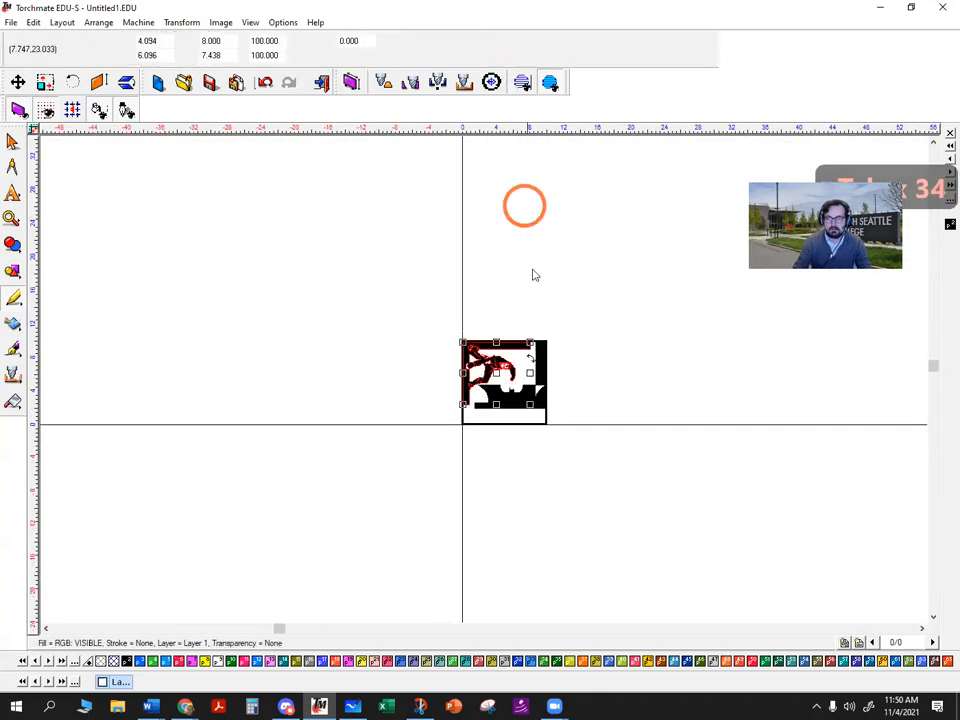
{"action": "left_click", "coordinate": [621, 354]}
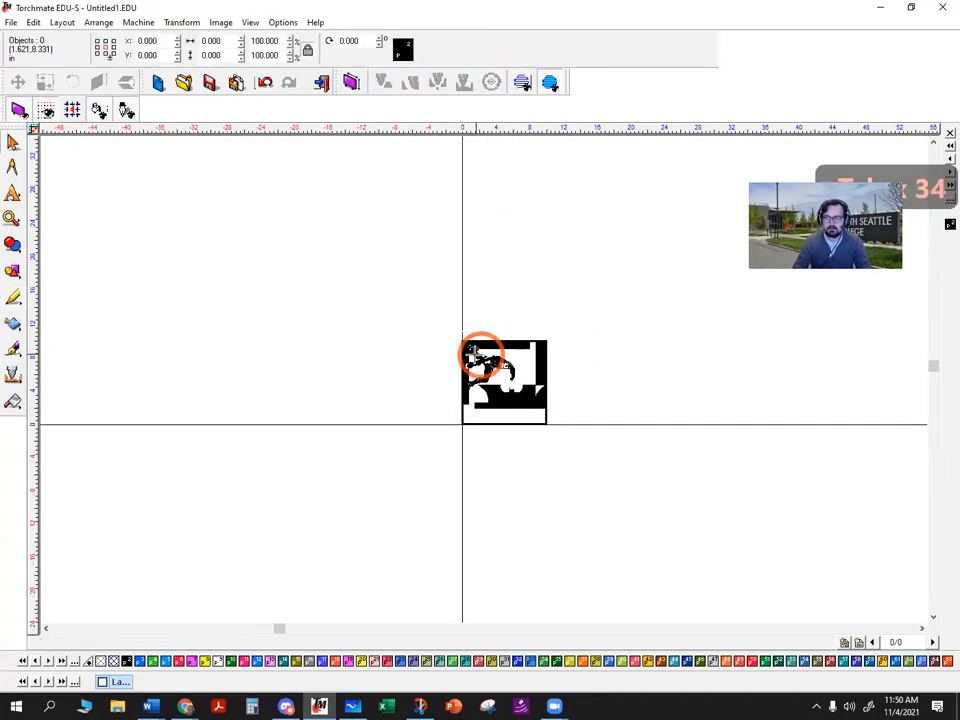
Step: Examine the filled Iron Man figure's torso, helmet and legs and the Batman part within the material boundary
{"action": "scroll", "coordinate": [478, 350], "scroll_direction": "up", "scroll_amount": 3}
{"action": "middle_click_drag", "start_coordinate": [630, 427], "coordinate": [527, 366]}
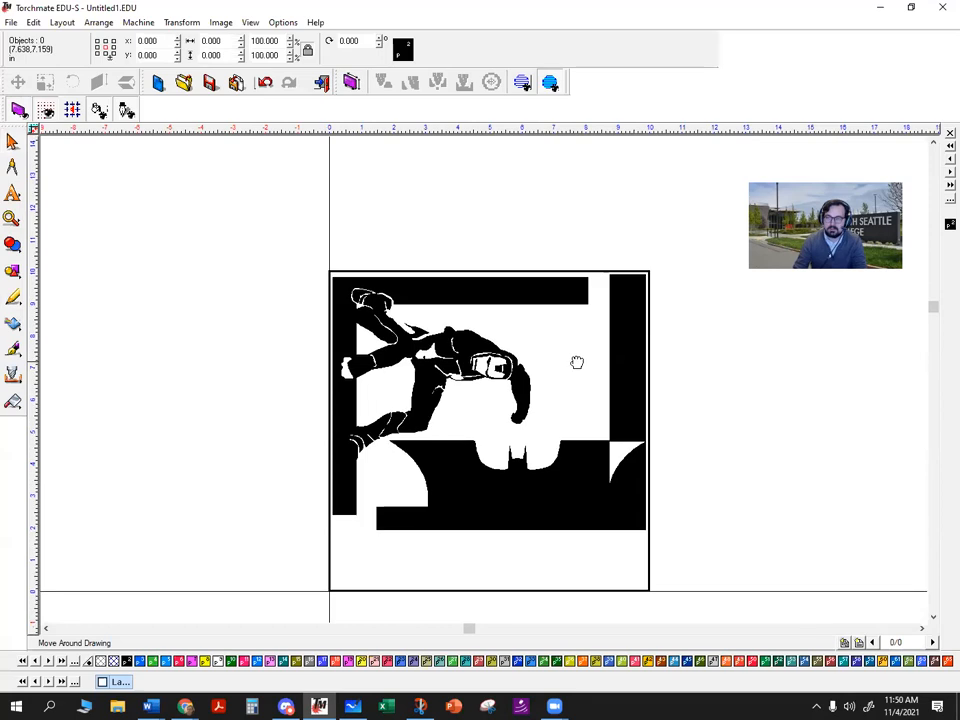
{"action": "scroll", "coordinate": [576, 362], "scroll_direction": "up", "scroll_amount": 2}
{"action": "scroll", "coordinate": [454, 372], "scroll_direction": "up", "scroll_amount": 1}
{"action": "middle_click_drag", "start_coordinate": [484, 380], "coordinate": [544, 375]}
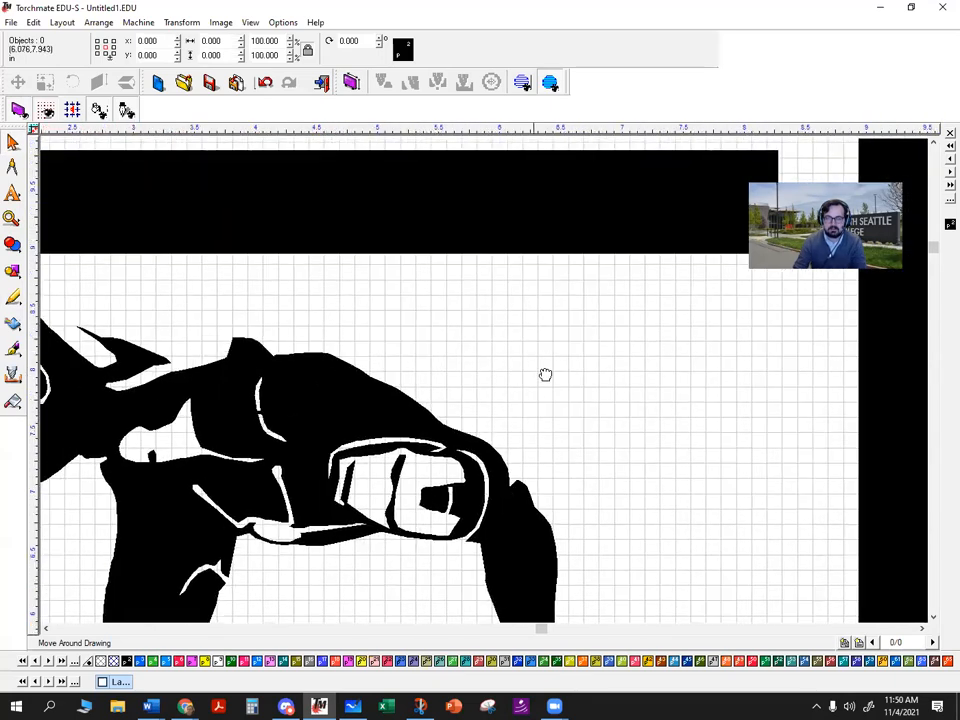
{"action": "scroll", "coordinate": [544, 375], "scroll_direction": "down", "scroll_amount": 3}
{"action": "middle_click_drag", "start_coordinate": [486, 384], "coordinate": [540, 364]}
{"action": "scroll", "coordinate": [502, 367], "scroll_direction": "up", "scroll_amount": 3}
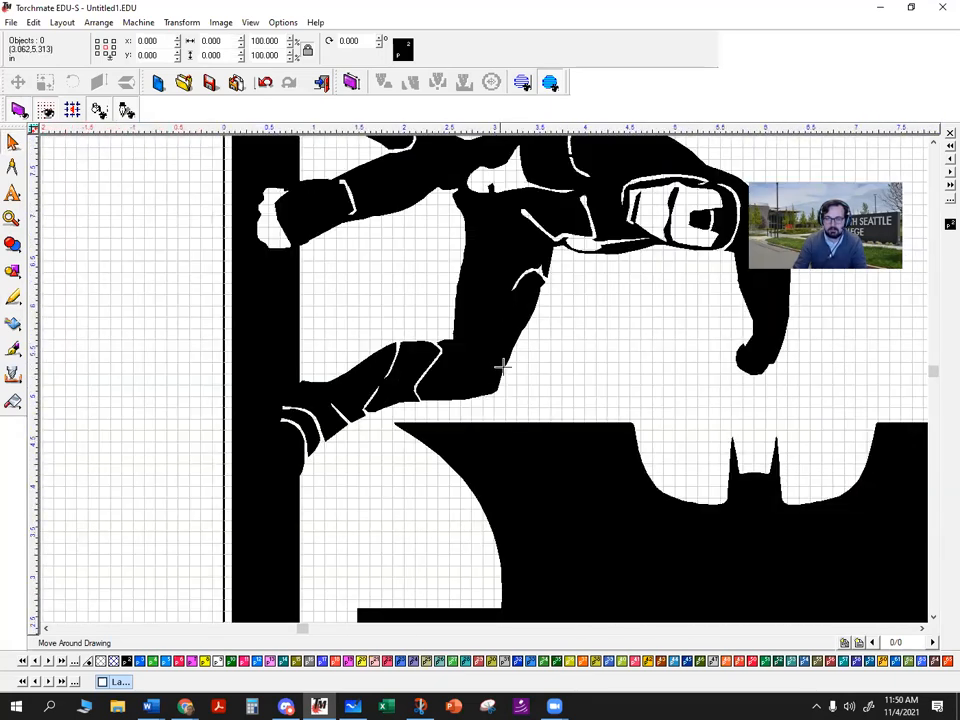
{"action": "scroll", "coordinate": [506, 375], "scroll_direction": "down", "scroll_amount": 3}
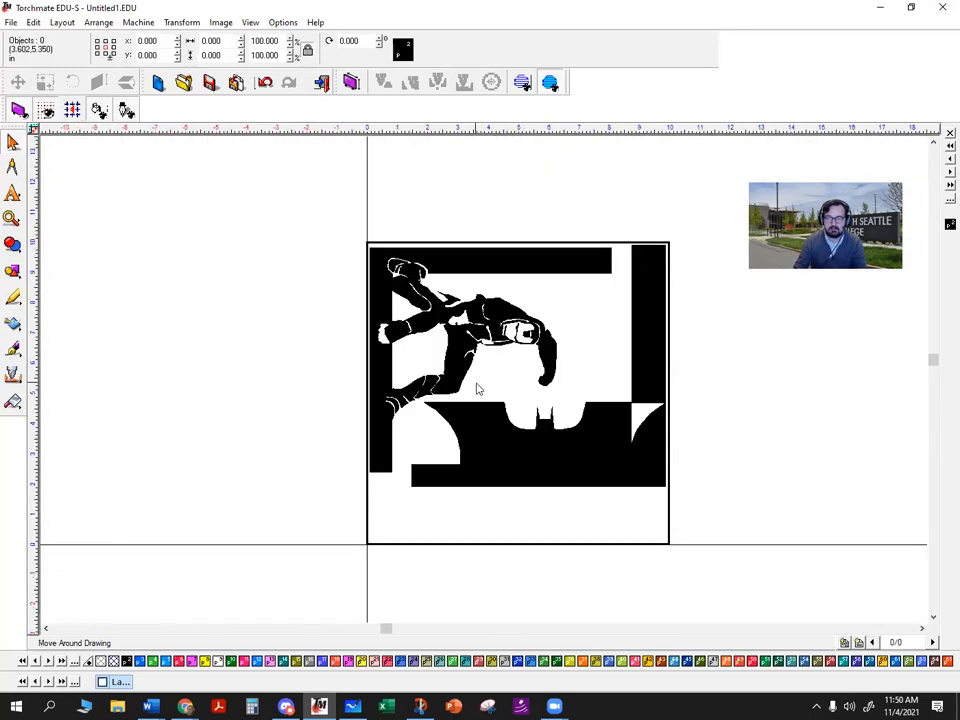
{"action": "mouse_move", "coordinate": [483, 378]}
{"action": "middle_mouse_down"}
{"action": "mouse_move", "coordinate": [491, 380]}
{"action": "mouse_move", "coordinate": [493, 360]}
{"action": "middle_mouse_up"}
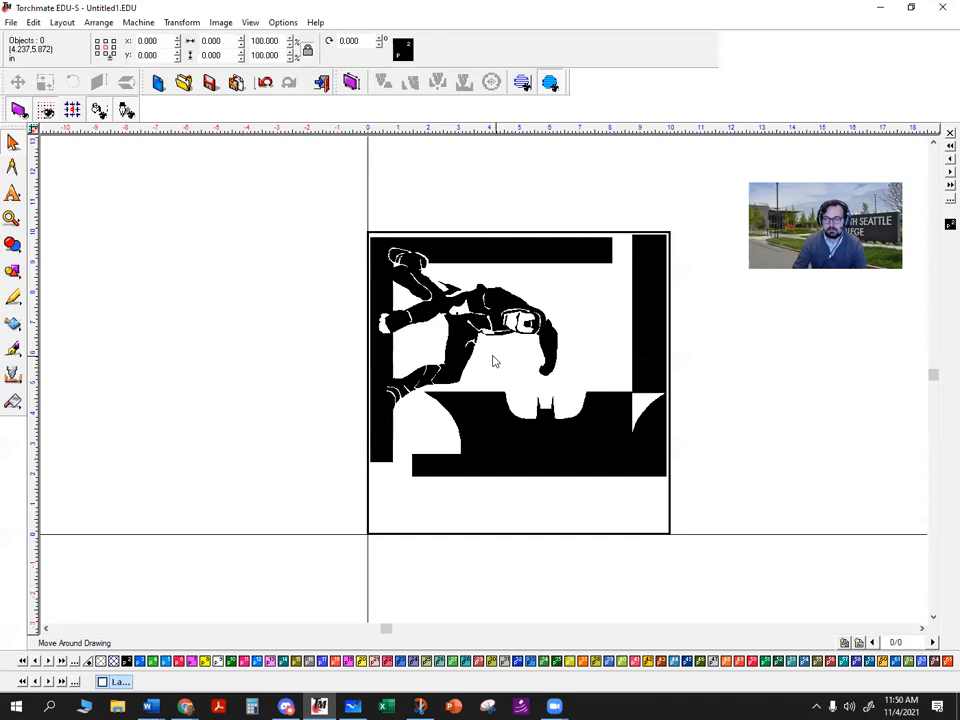
Step: Open the Iron Man outline for node editing and delete the intermediate nodes along the thigh's outer edge to make it one straight segment
{"action": "scroll", "coordinate": [493, 370], "scroll_direction": "up", "scroll_amount": 4}
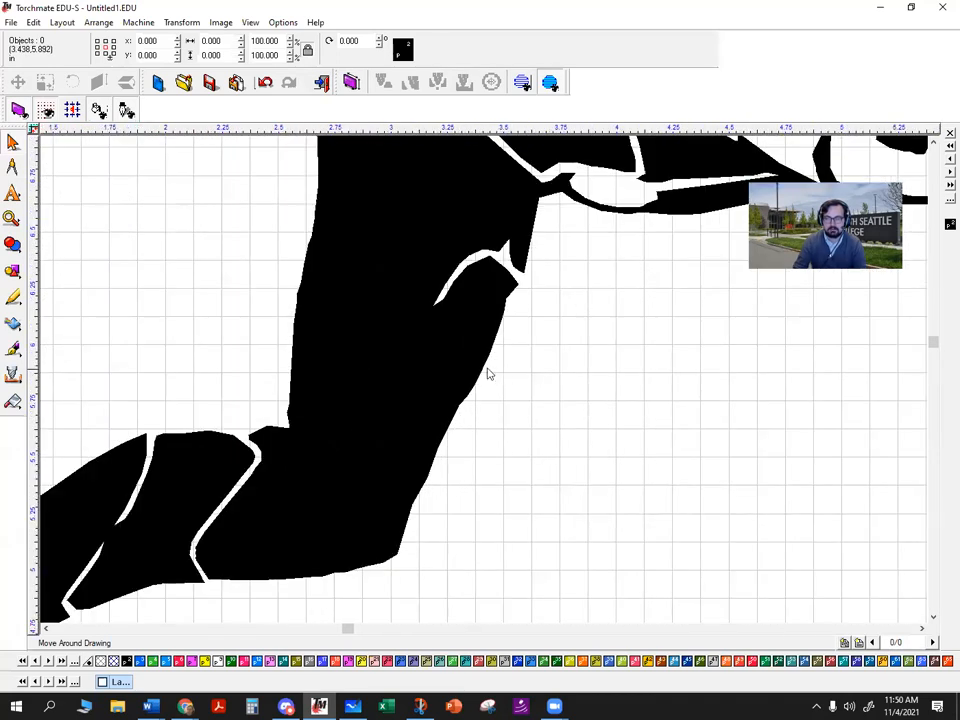
{"action": "double_click", "coordinate": [487, 368]}
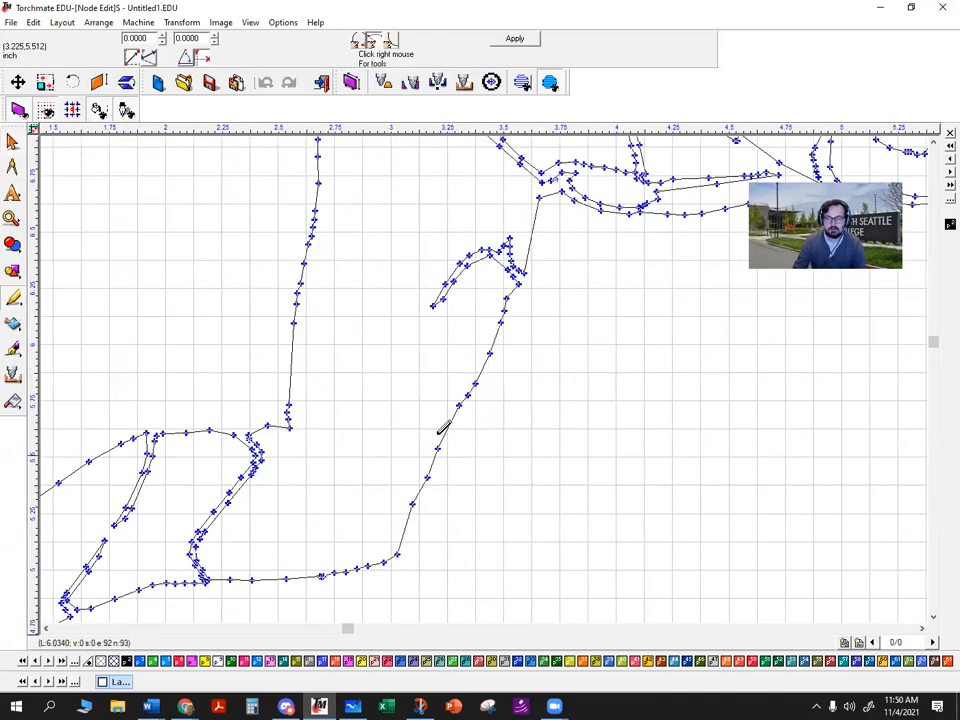
{"action": "left_click", "coordinate": [529, 455]}
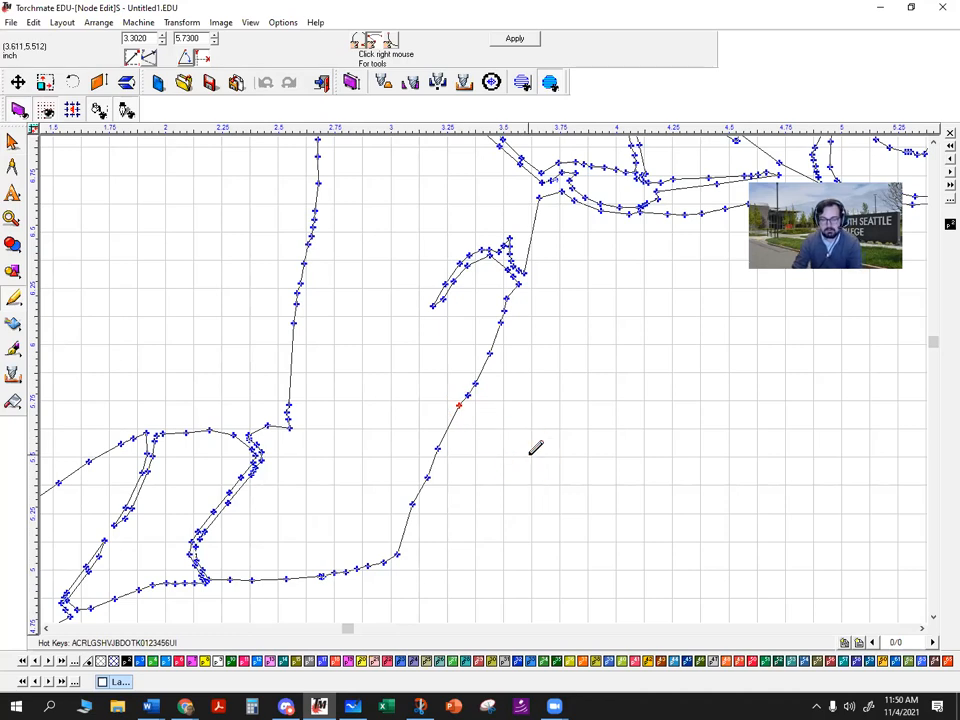
{"action": "key", "text": "Delete"}
{"action": "left_click", "coordinate": [428, 477]}
{"action": "key", "text": "Delete"}
{"action": "left_click", "coordinate": [413, 502]}
{"action": "key", "text": "Delete"}
{"action": "left_click", "coordinate": [466, 393]}
{"action": "key", "text": "Delete"}
{"action": "left_click", "coordinate": [476, 388]}
{"action": "key", "text": "Delete"}
{"action": "left_click", "coordinate": [476, 383]}
{"action": "left_click", "coordinate": [508, 321]}
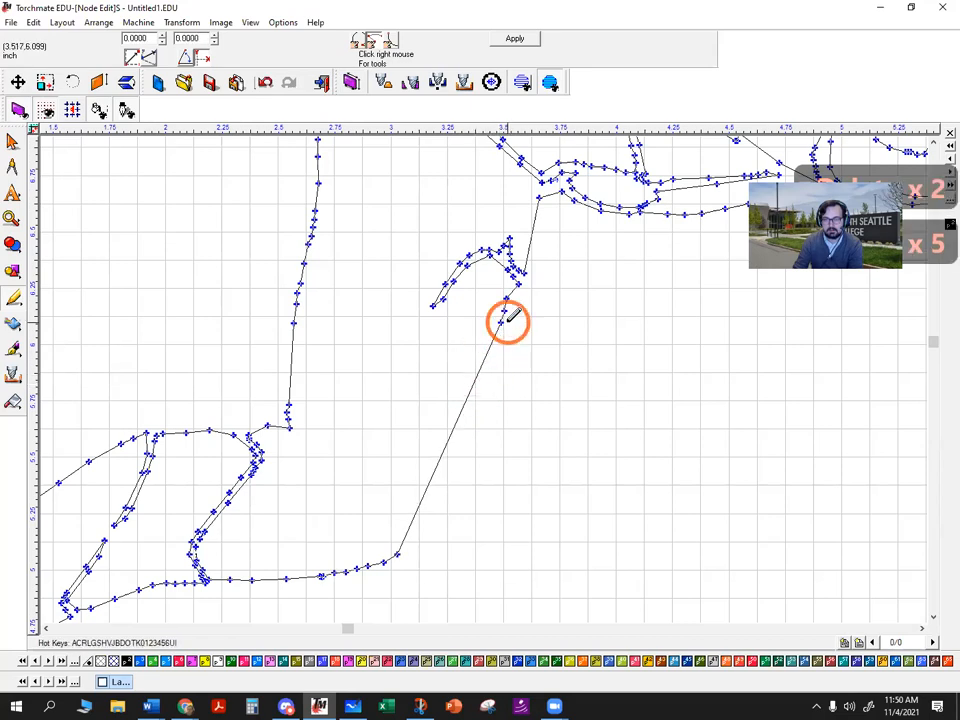
{"action": "left_click", "coordinate": [508, 311]}
{"action": "left_click", "coordinate": [505, 296]}
{"action": "key", "text": "Delete"}
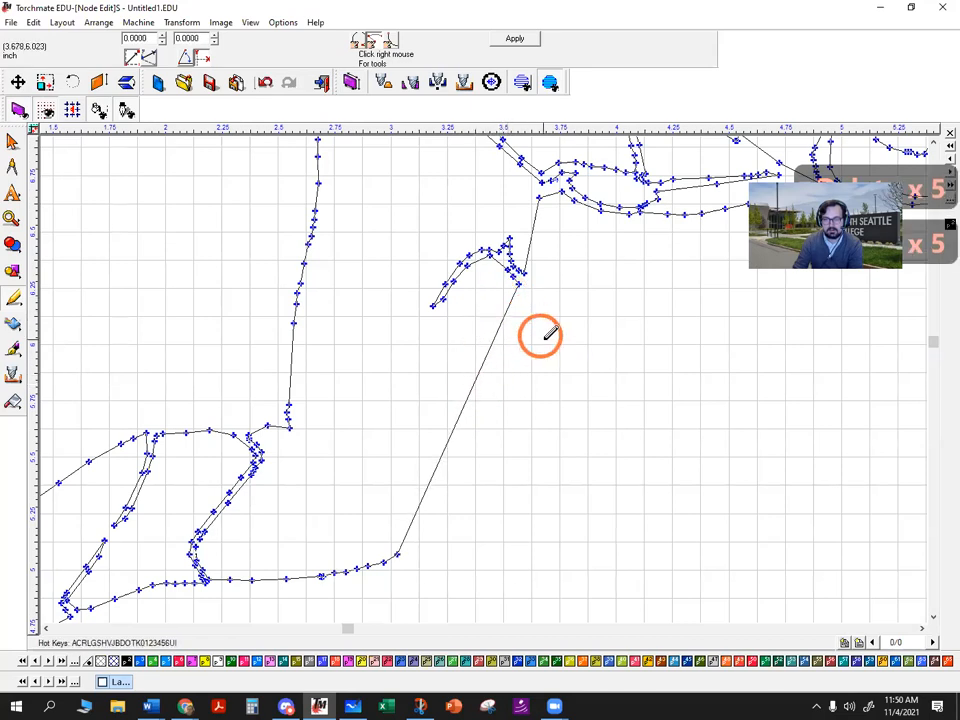
Step: Apply the node deletions to the Iron Man outline, return to the filled view and deselect the part
{"action": "scroll", "coordinate": [551, 380], "scroll_direction": "down", "scroll_amount": 4}
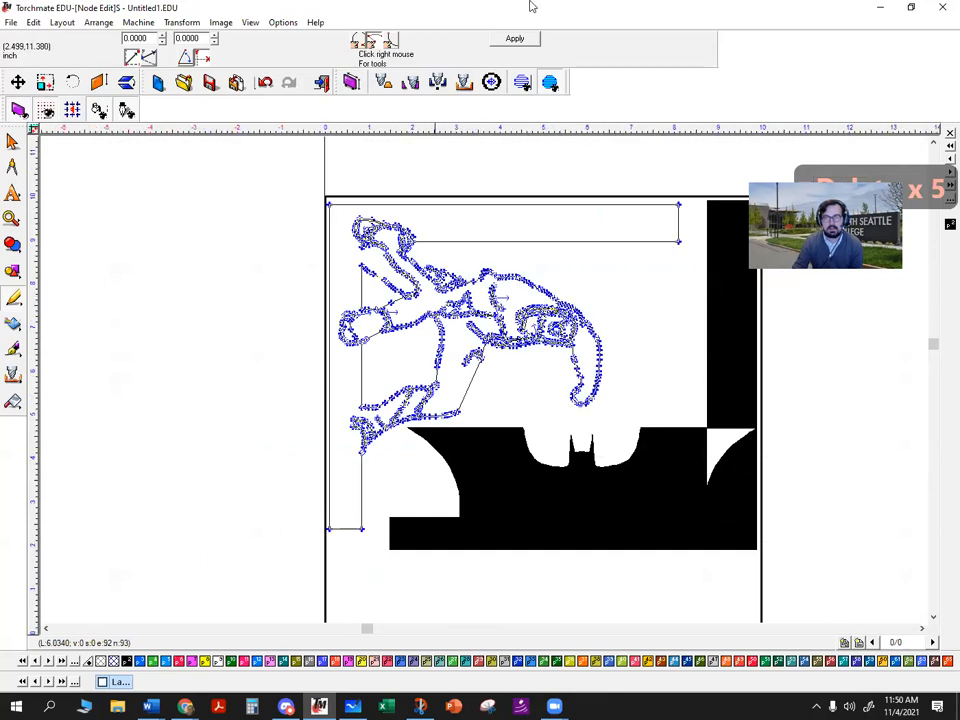
{"action": "left_click", "coordinate": [517, 38]}
{"action": "left_click", "coordinate": [514, 381]}
{"action": "left_click", "coordinate": [343, 279]}
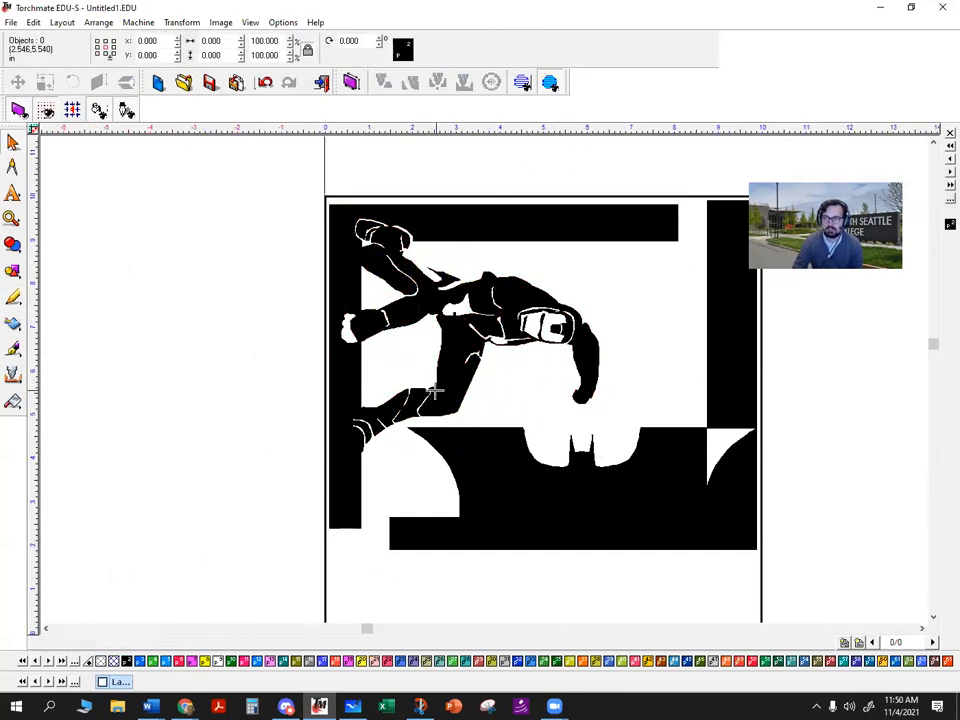
{"action": "middle_click_drag", "start_coordinate": [534, 405], "coordinate": [496, 397]}
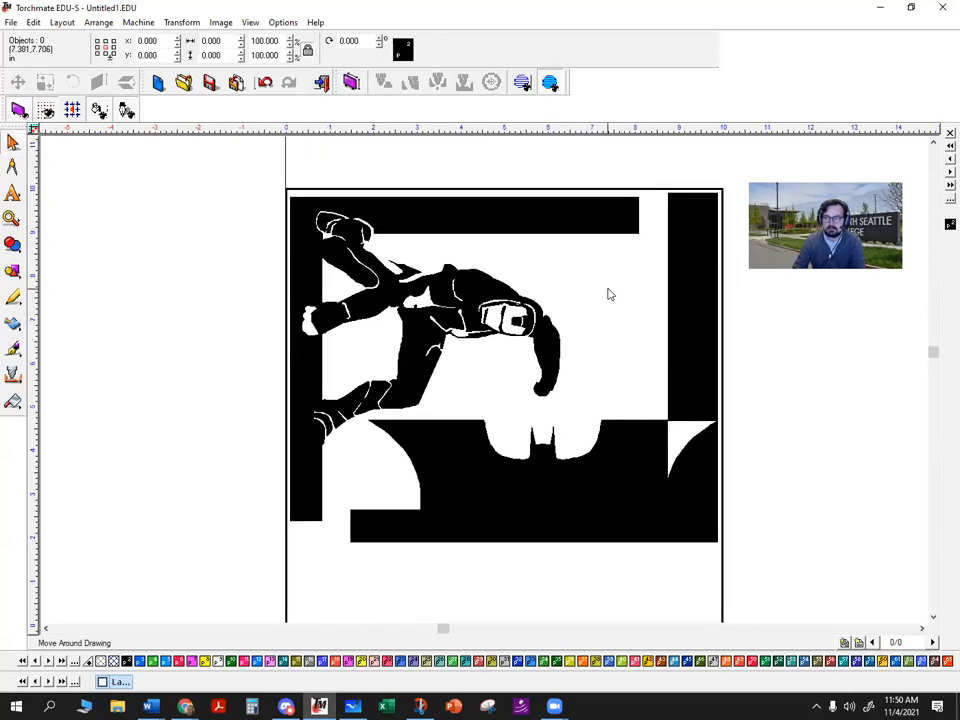
{"action": "middle_click_drag", "start_coordinate": [601, 288], "coordinate": [551, 289]}
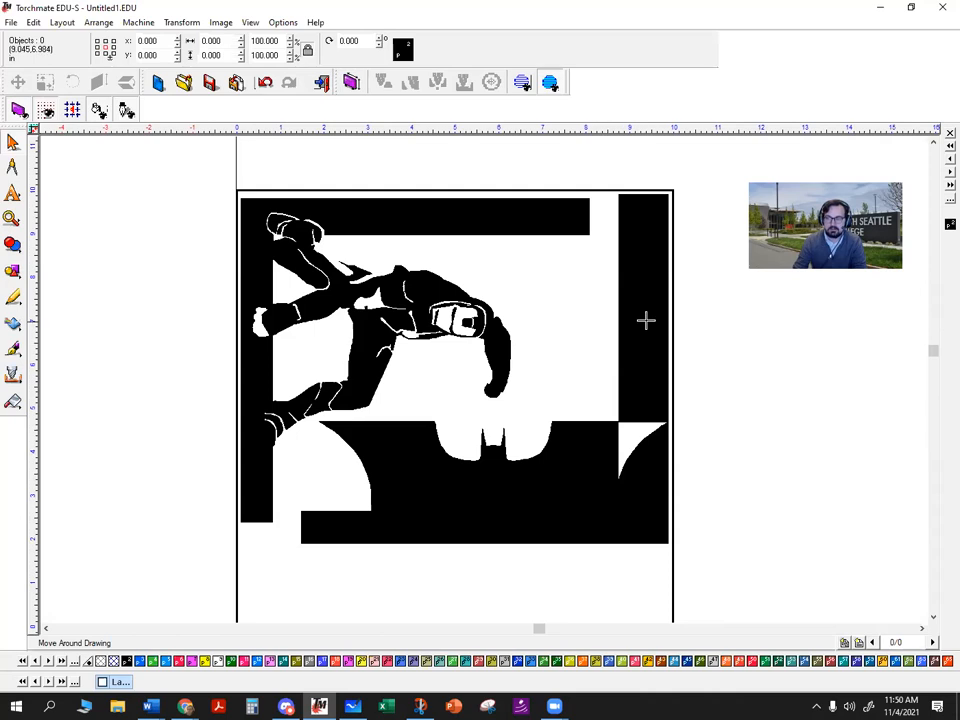
{"action": "middle_click_drag", "start_coordinate": [542, 351], "coordinate": [533, 354]}
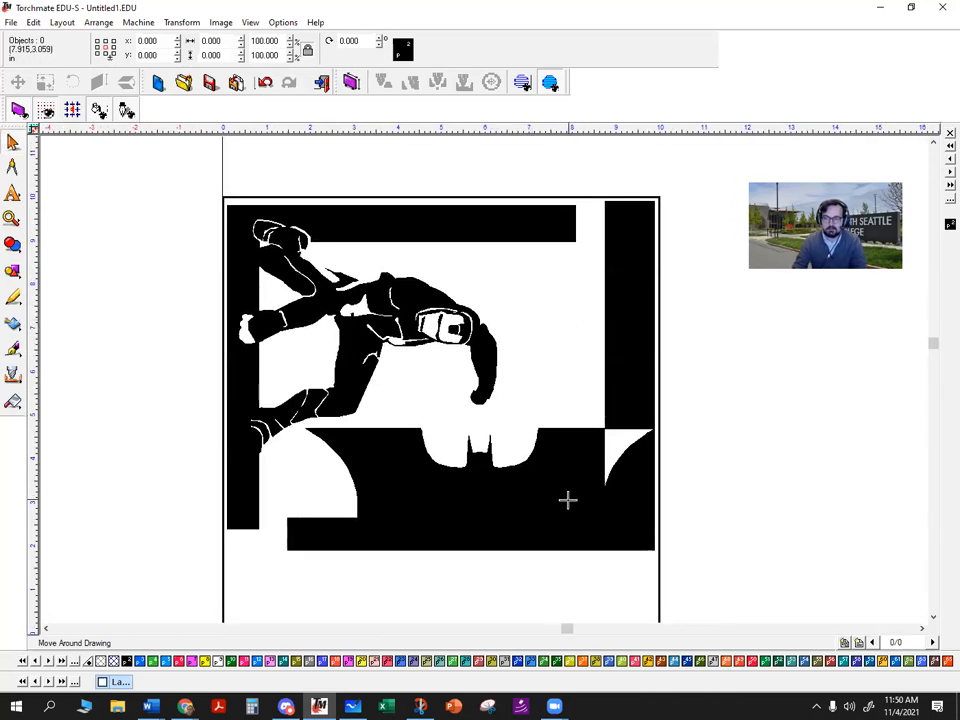
Step: Switch to the Zoom meeting controls window
{"action": "mouse_move", "coordinate": [555, 706]}
{"action": "left_click", "coordinate": [618, 667]}
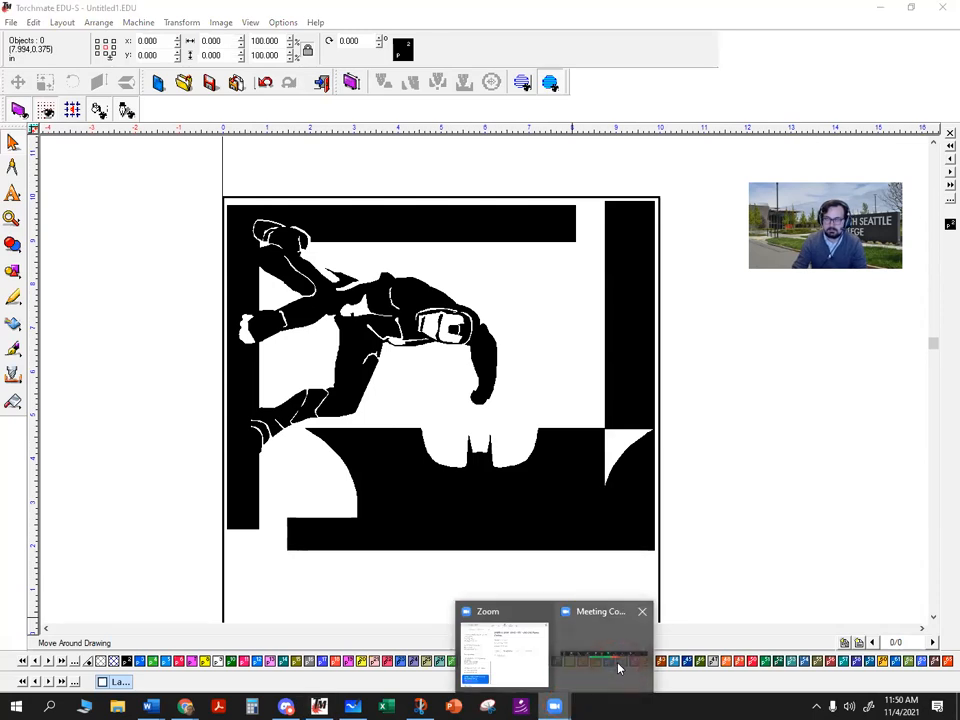